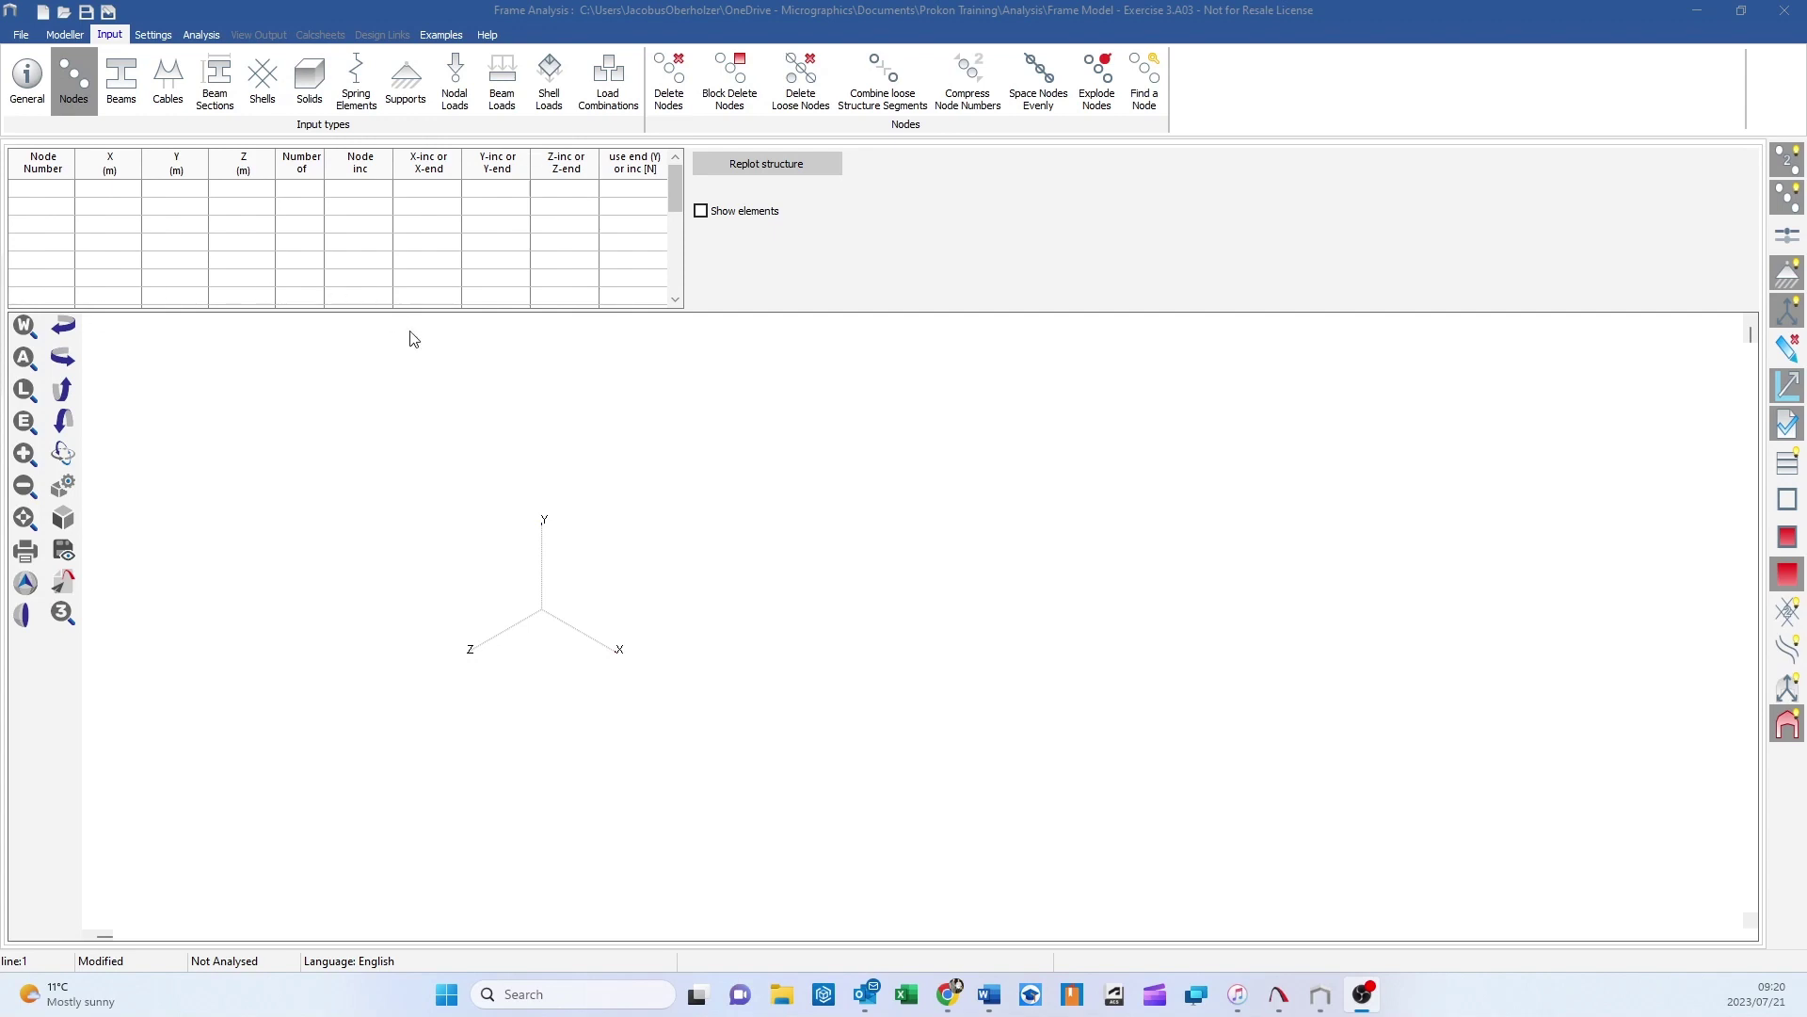
- Define node 1 in the node table at X 0, Y 0 and Z 0 m
scroll(522, 497, "up", 1)
scroll(583, 649, "up", 2)
left_click(40, 195)
type("1")
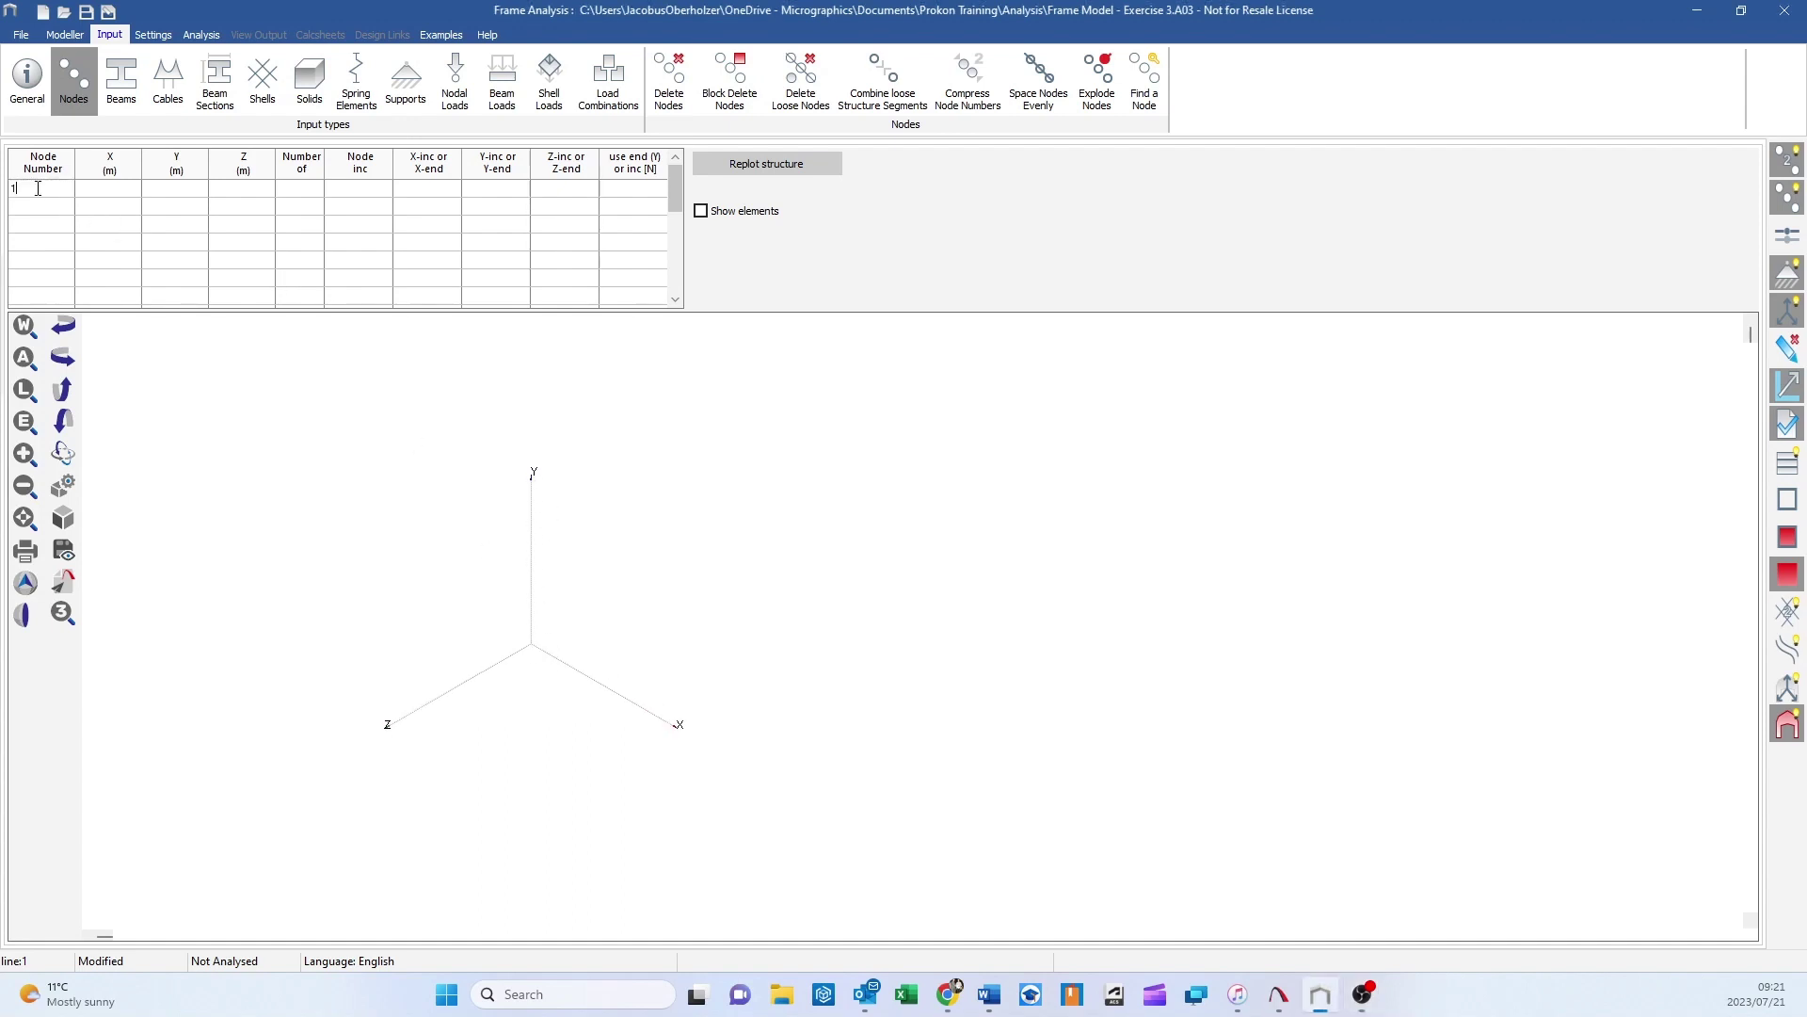
left_click(123, 188)
type("0")
left_click(182, 195)
type("0")
left_click(247, 190)
type("0")
- Generate 4 additional nodes from node 1 with a node increment of 1 and a Y increment of 1 m
left_click(314, 195)
type("4")
left_click(357, 192)
mouse_move(543, 651)
type("1")
left_click(442, 189)
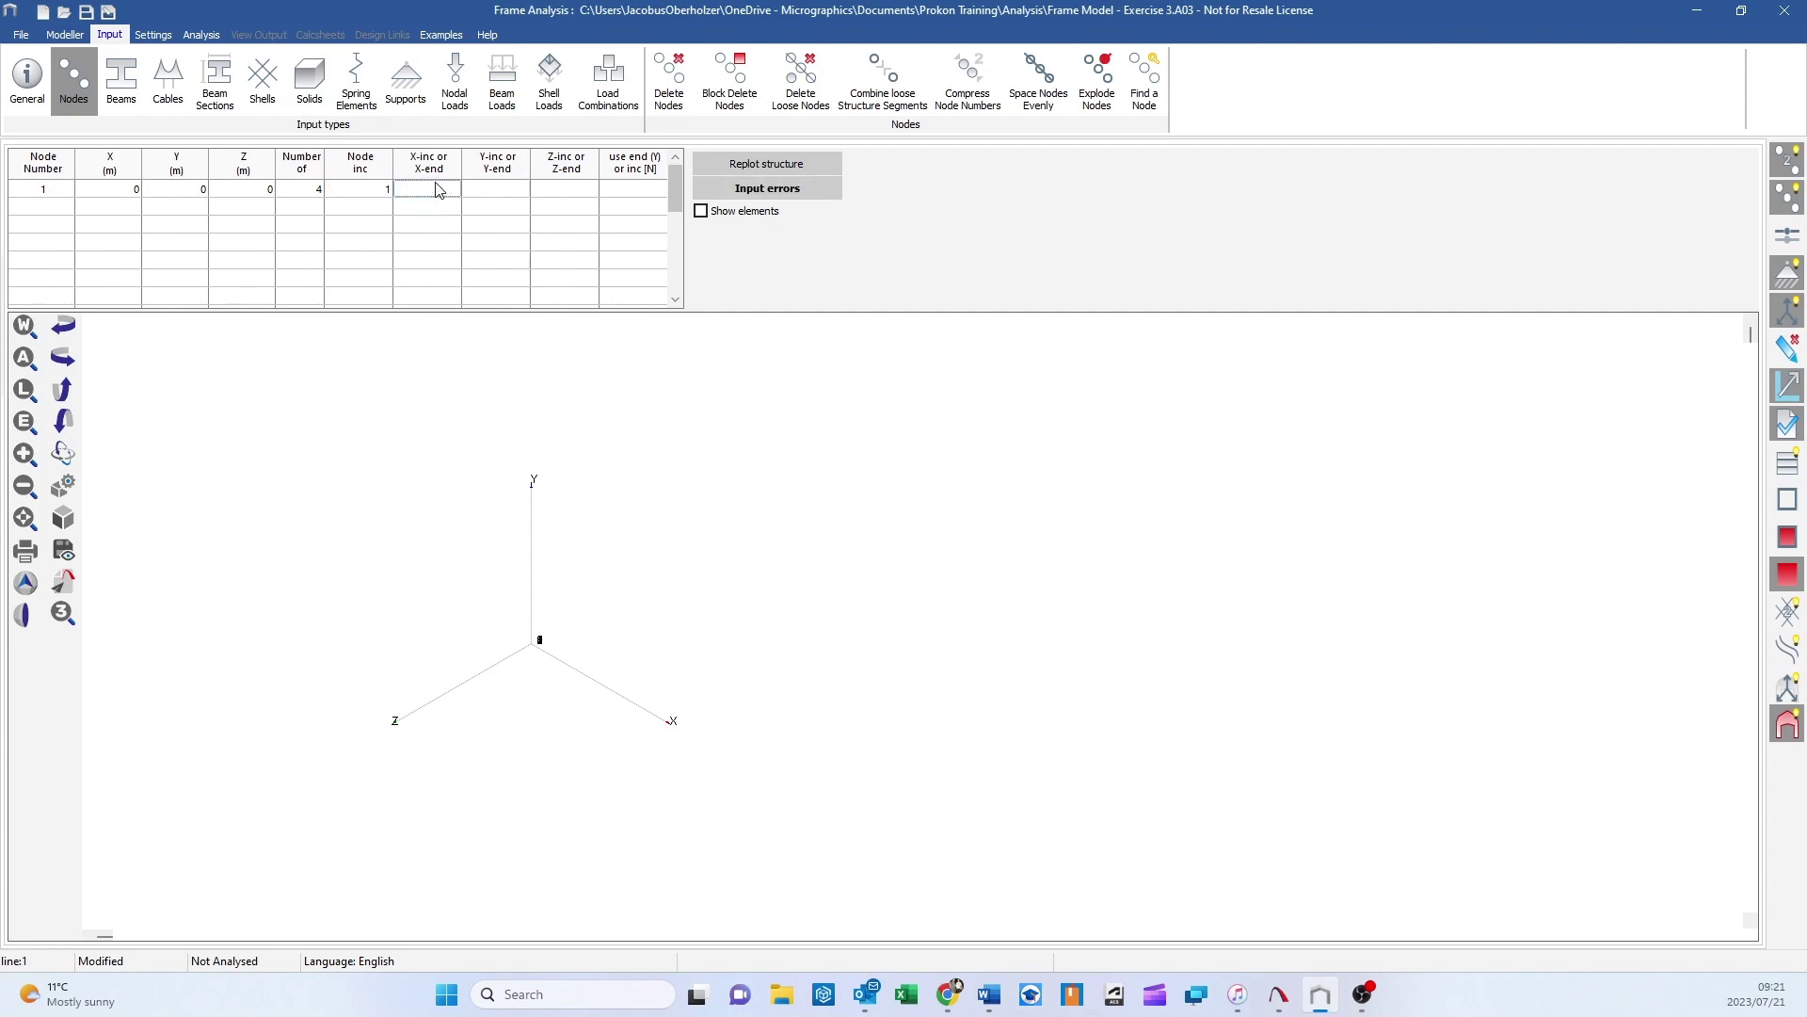
left_click(497, 191)
type("1")
key("Return")
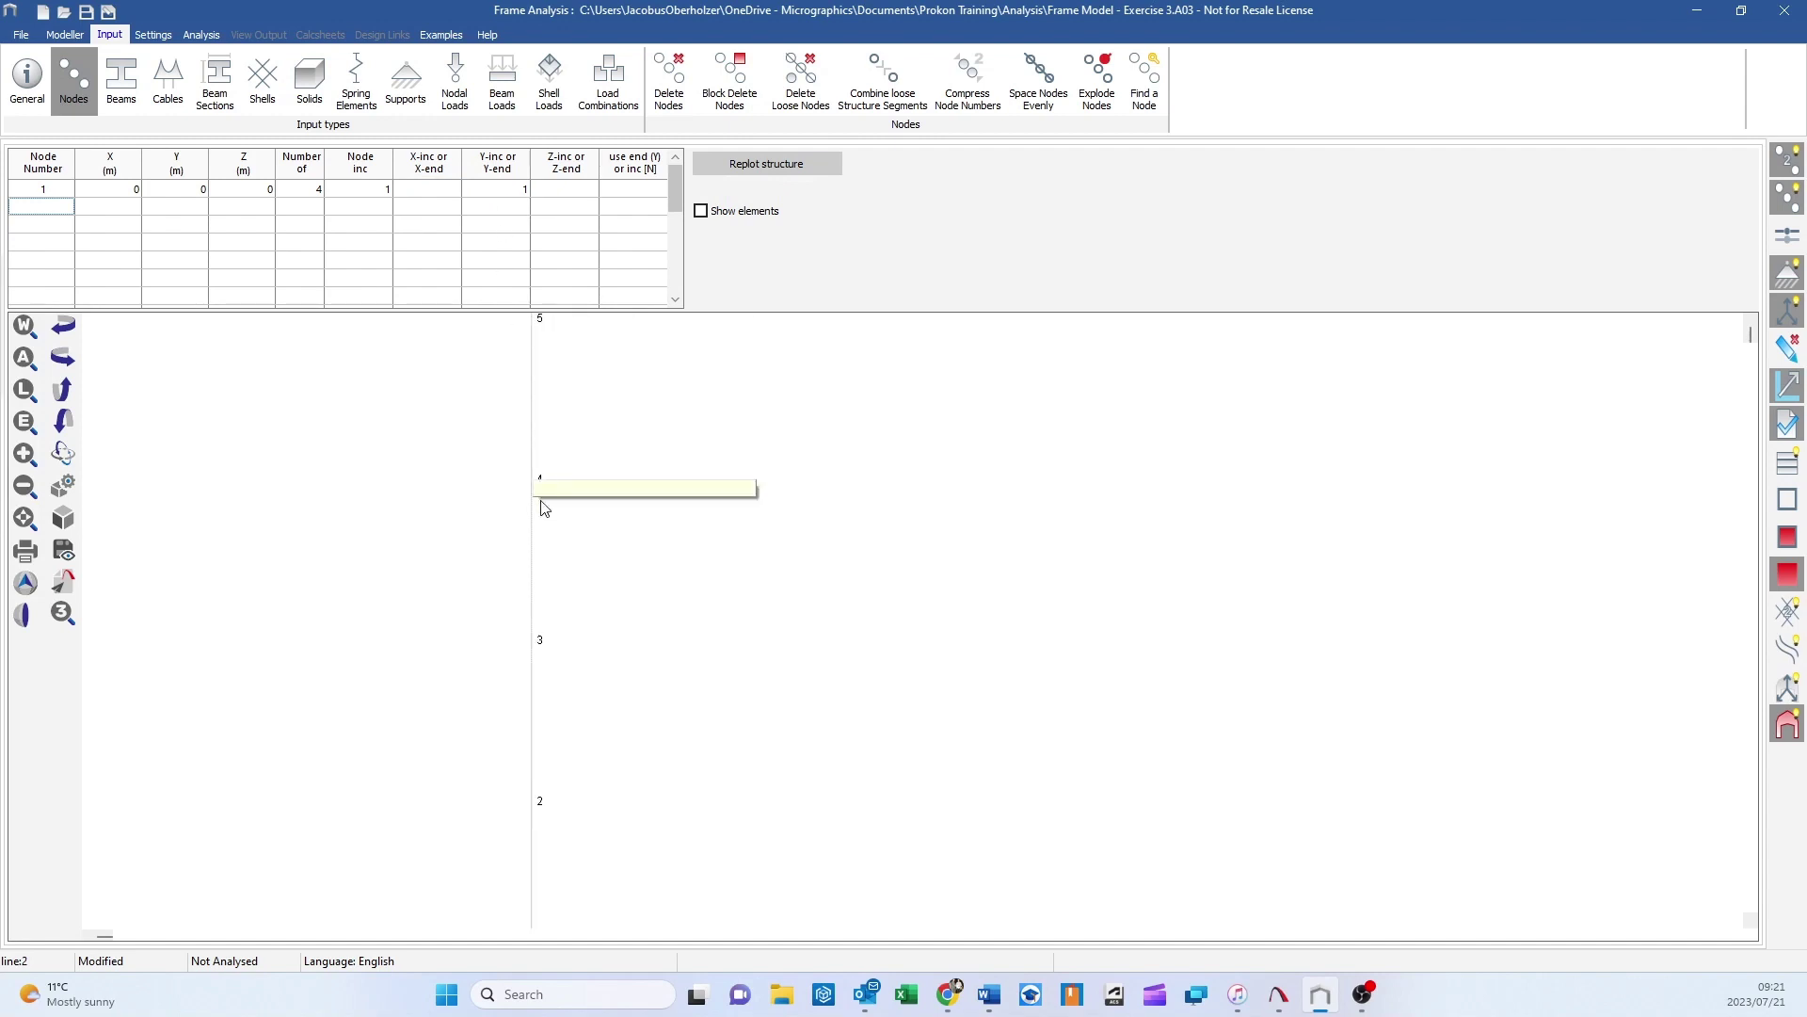
mouse_move(543, 409)
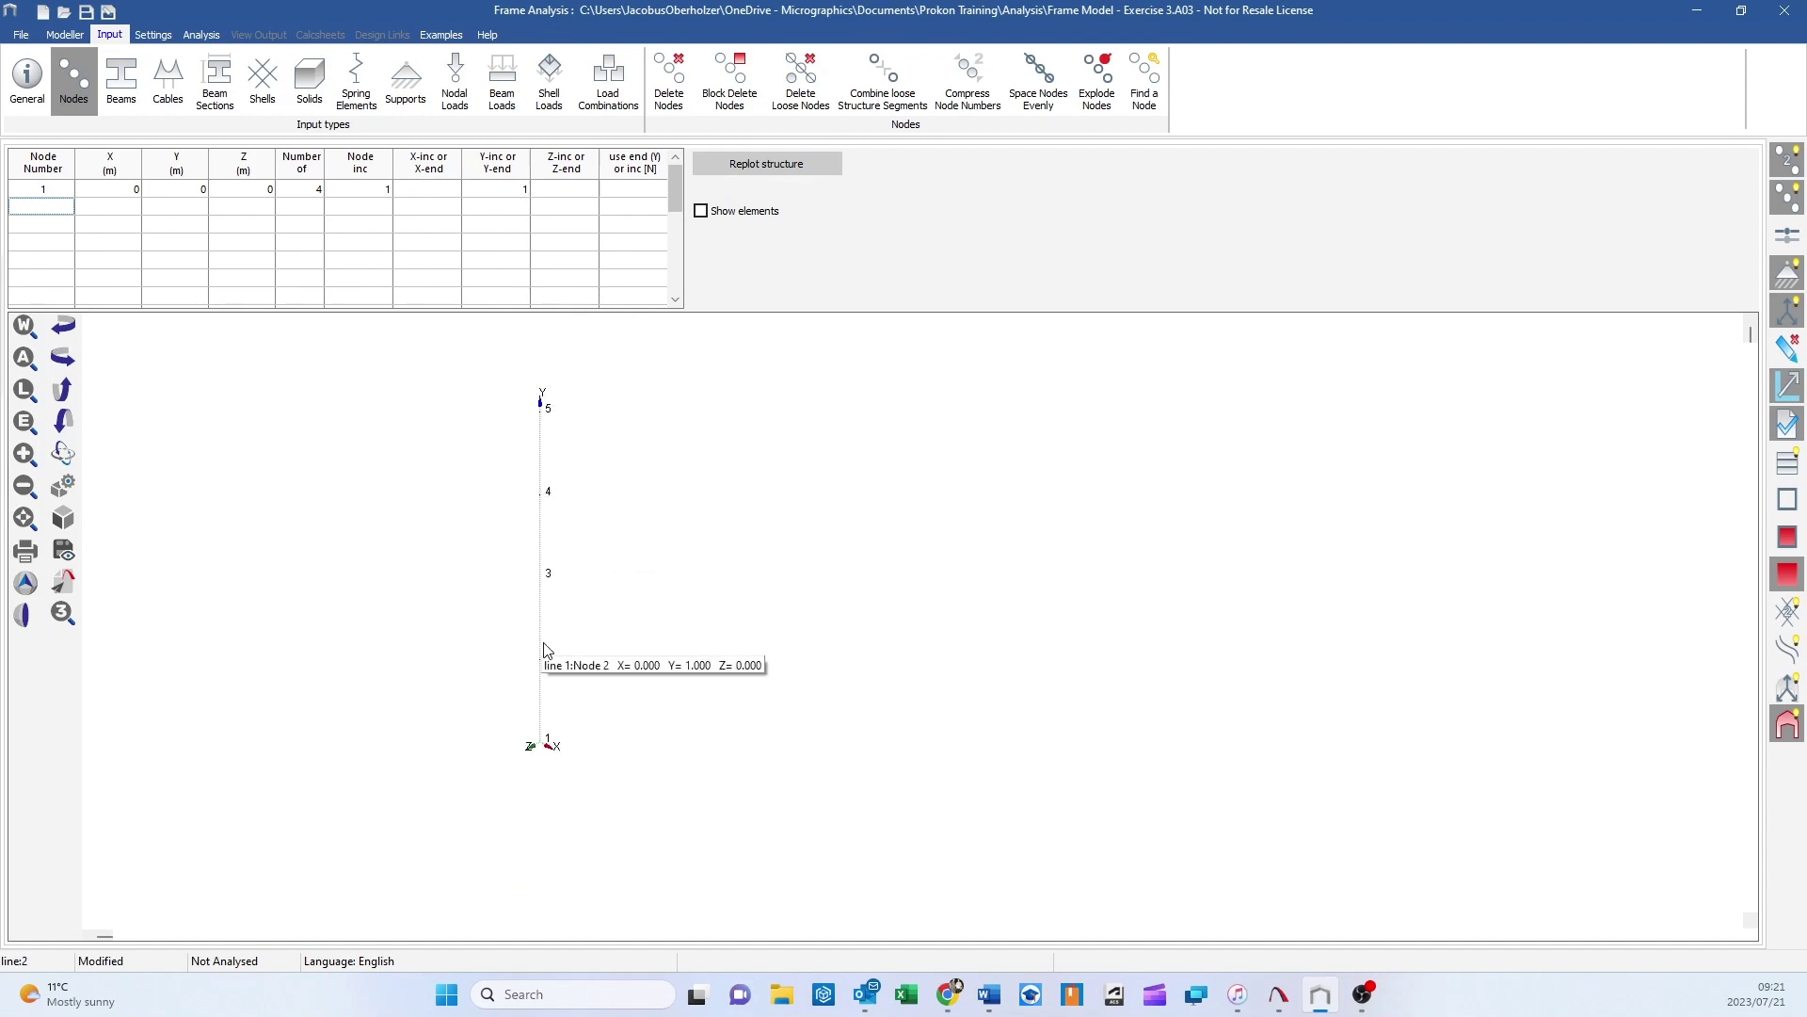
mouse_move(549, 759)
- Set the node 1 row's end-or-increment option to Y and check the resulting node coordinates
left_click(641, 191)
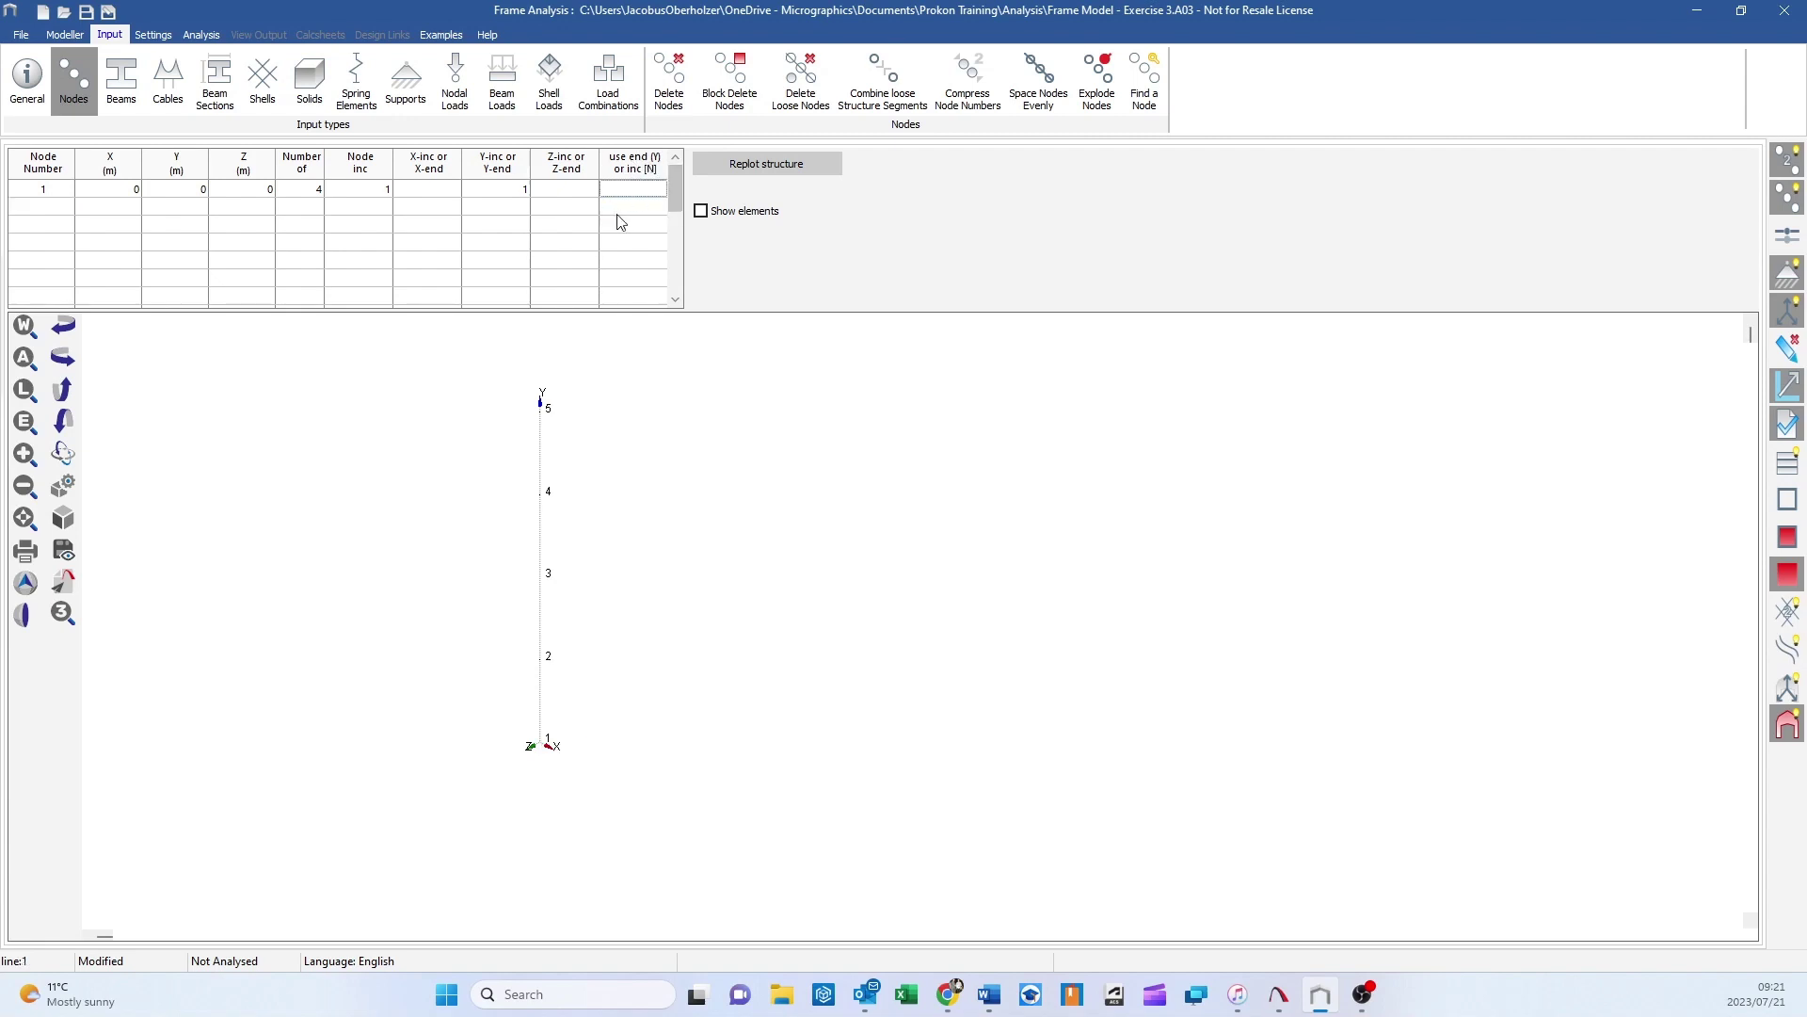
type("Y")
key("Return")
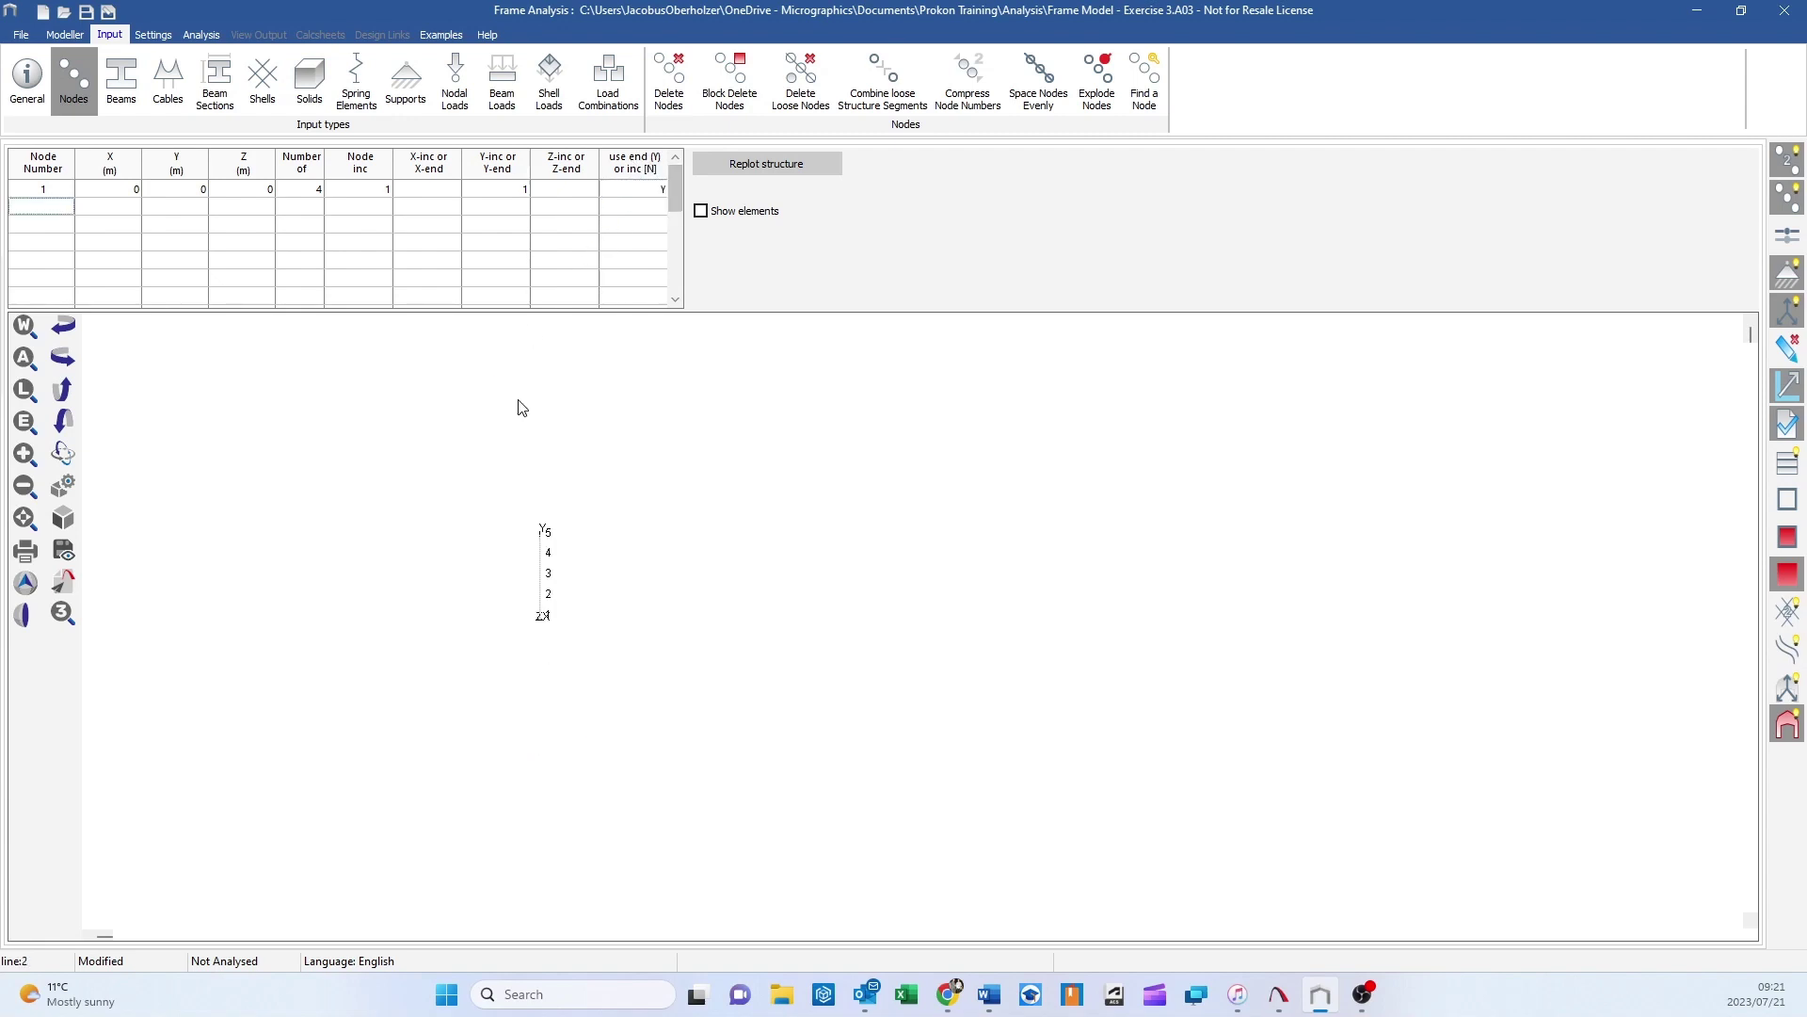
mouse_move(483, 517)
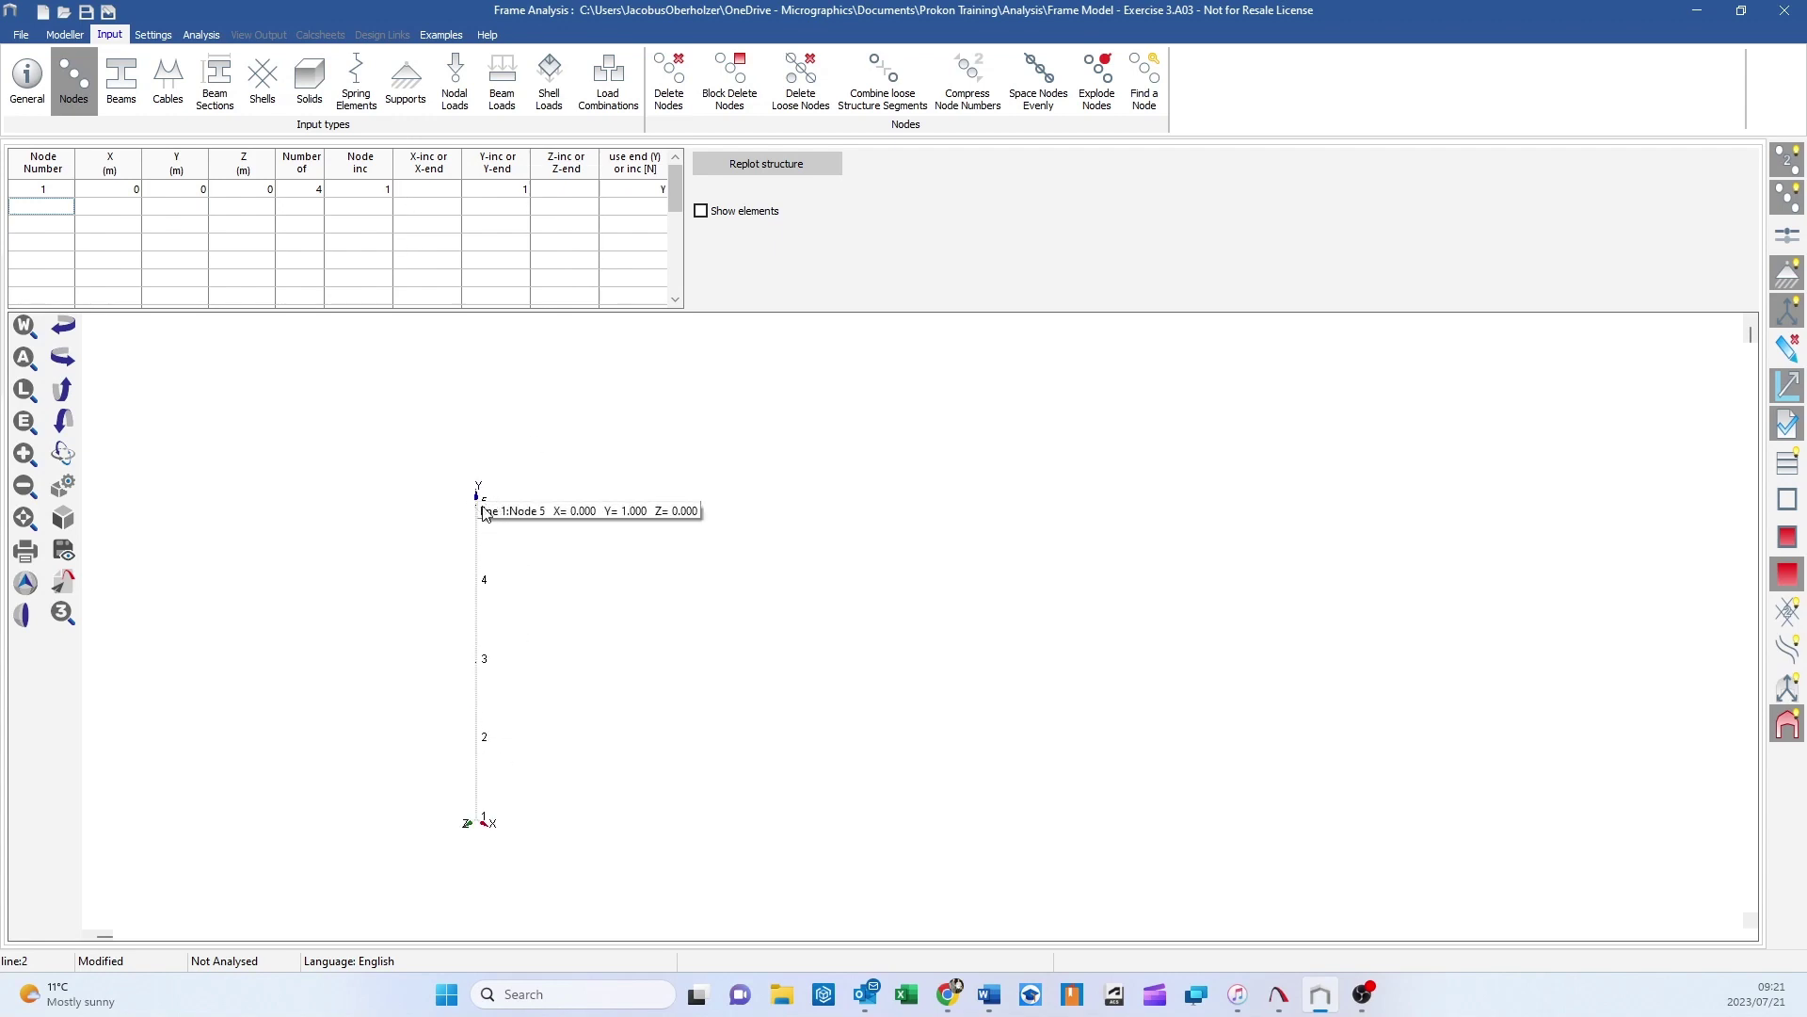
mouse_move(488, 749)
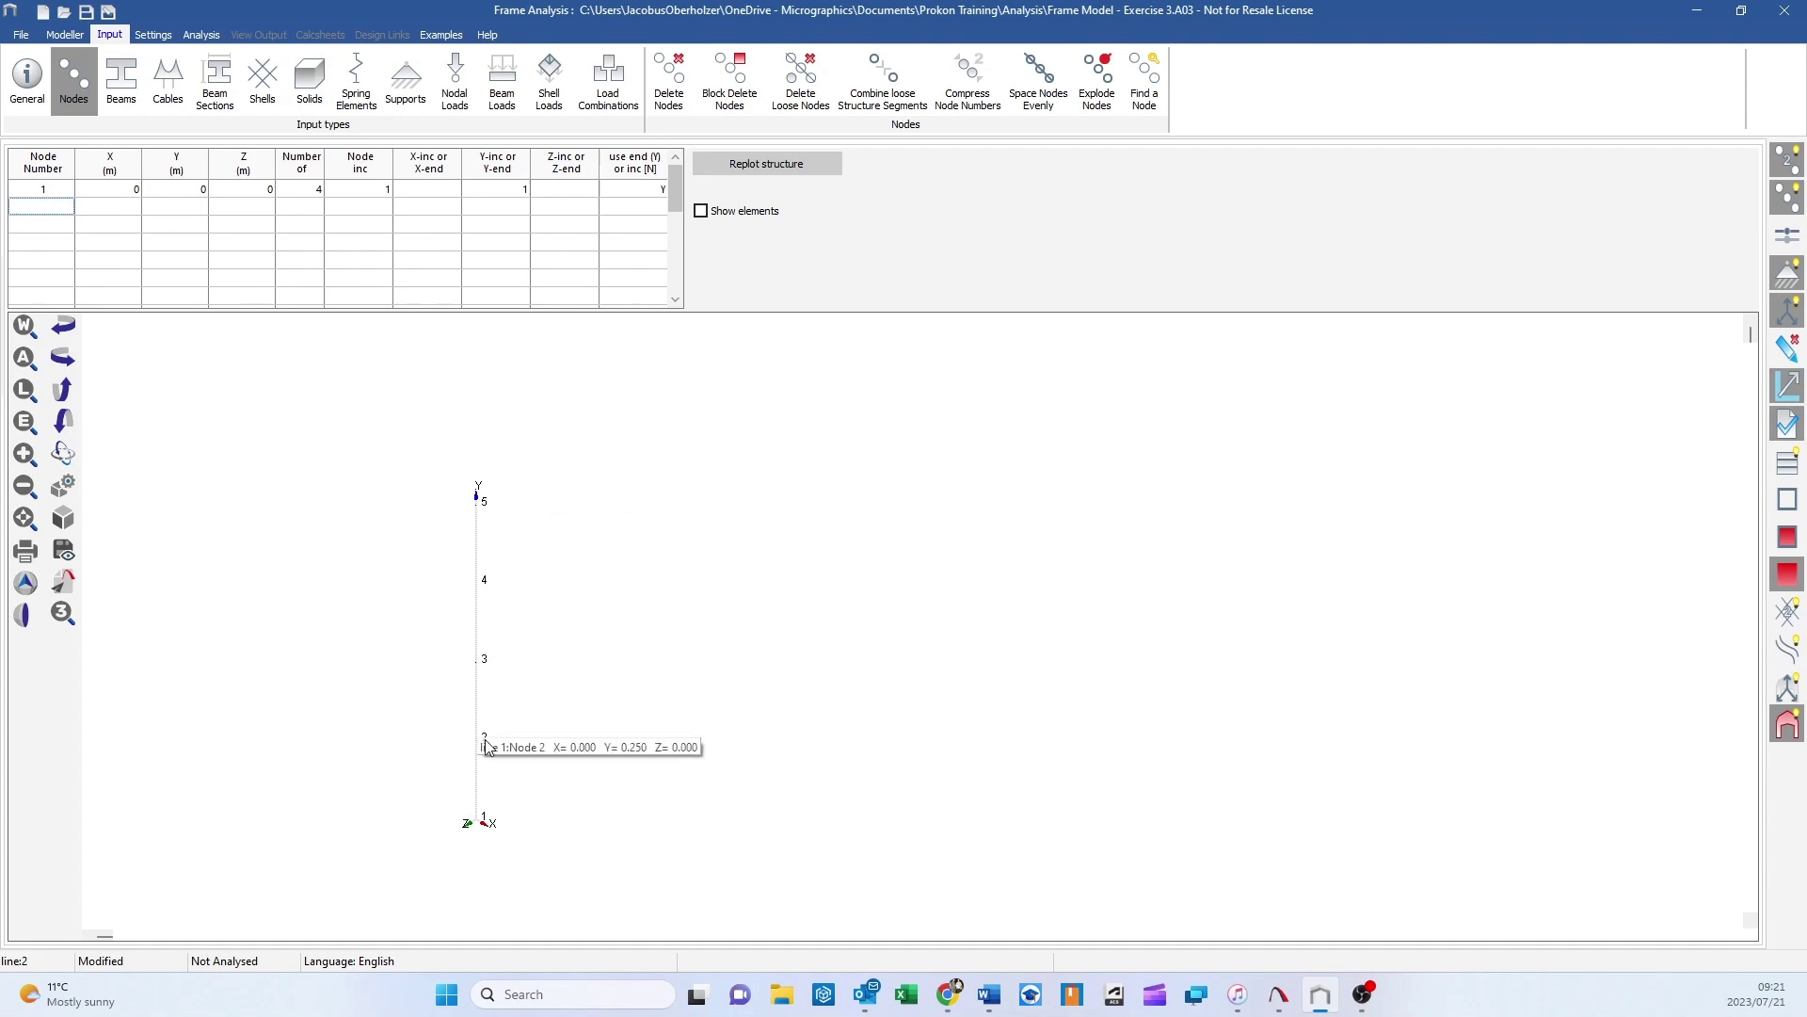
- Clear the Y from the node 1 row's end-or-increment option
left_click(646, 191)
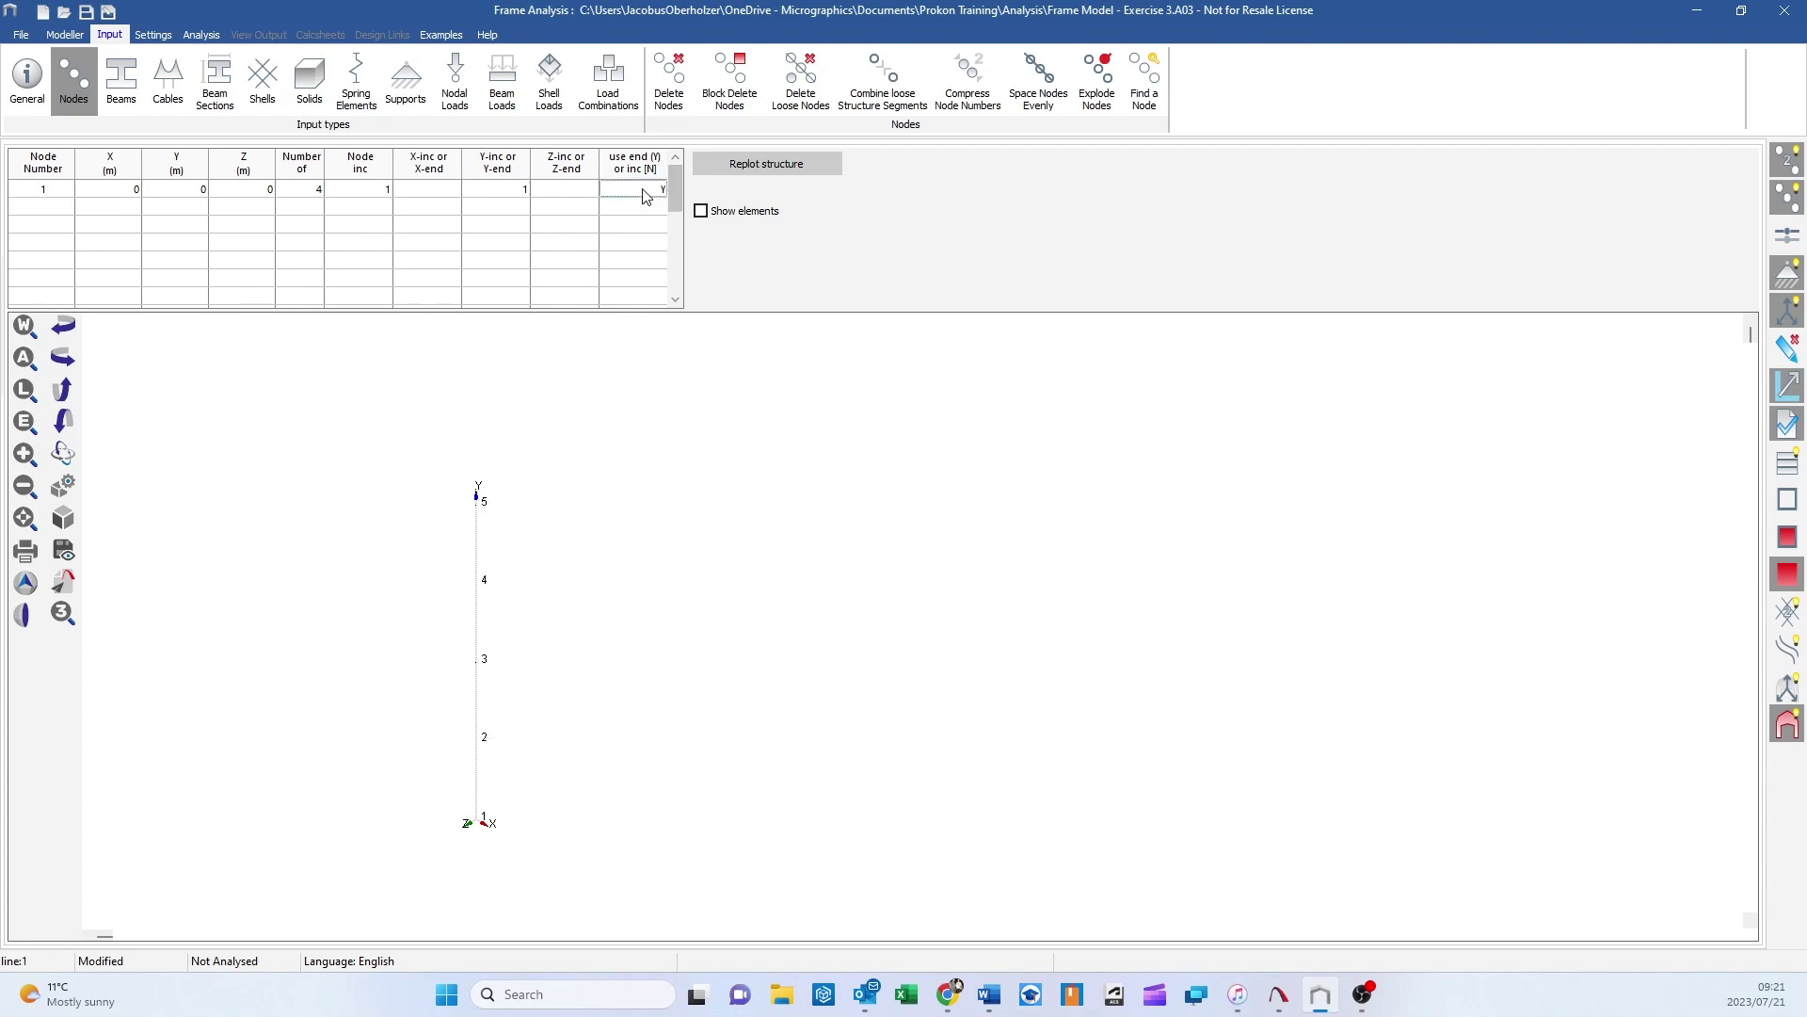
key("Delete")
left_click(593, 241)
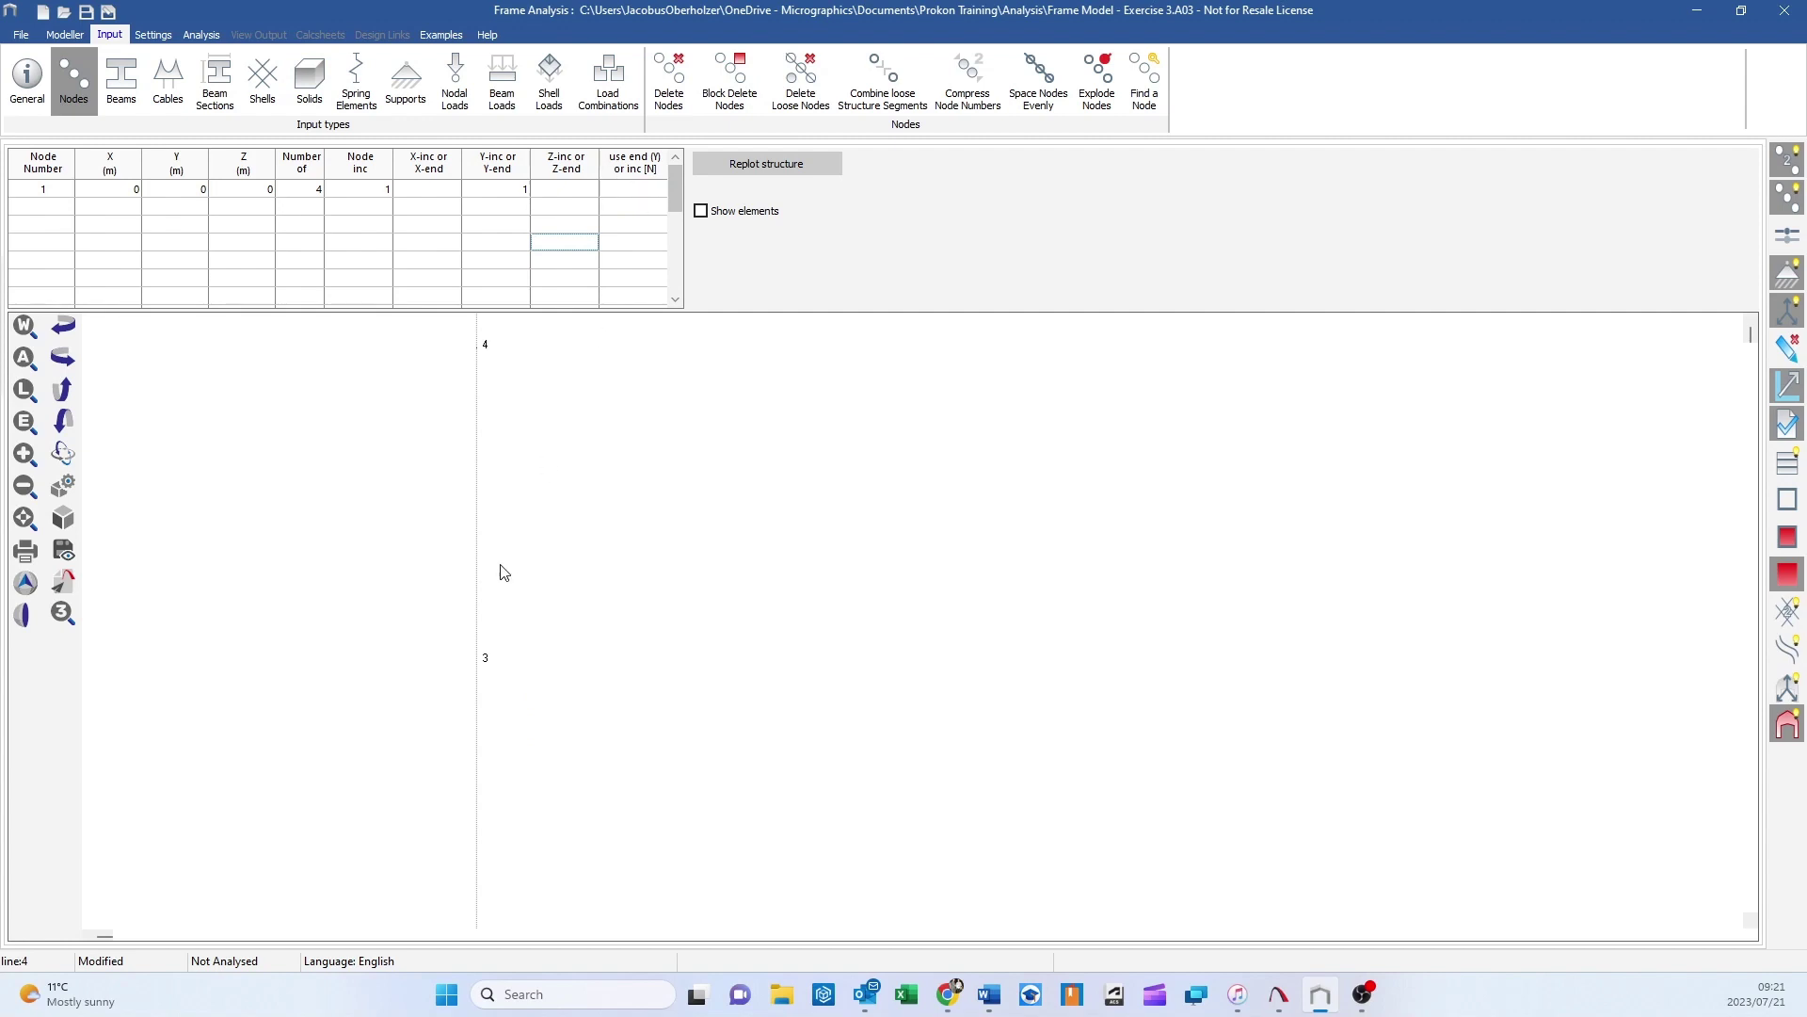
scroll(499, 572, "down", 3)
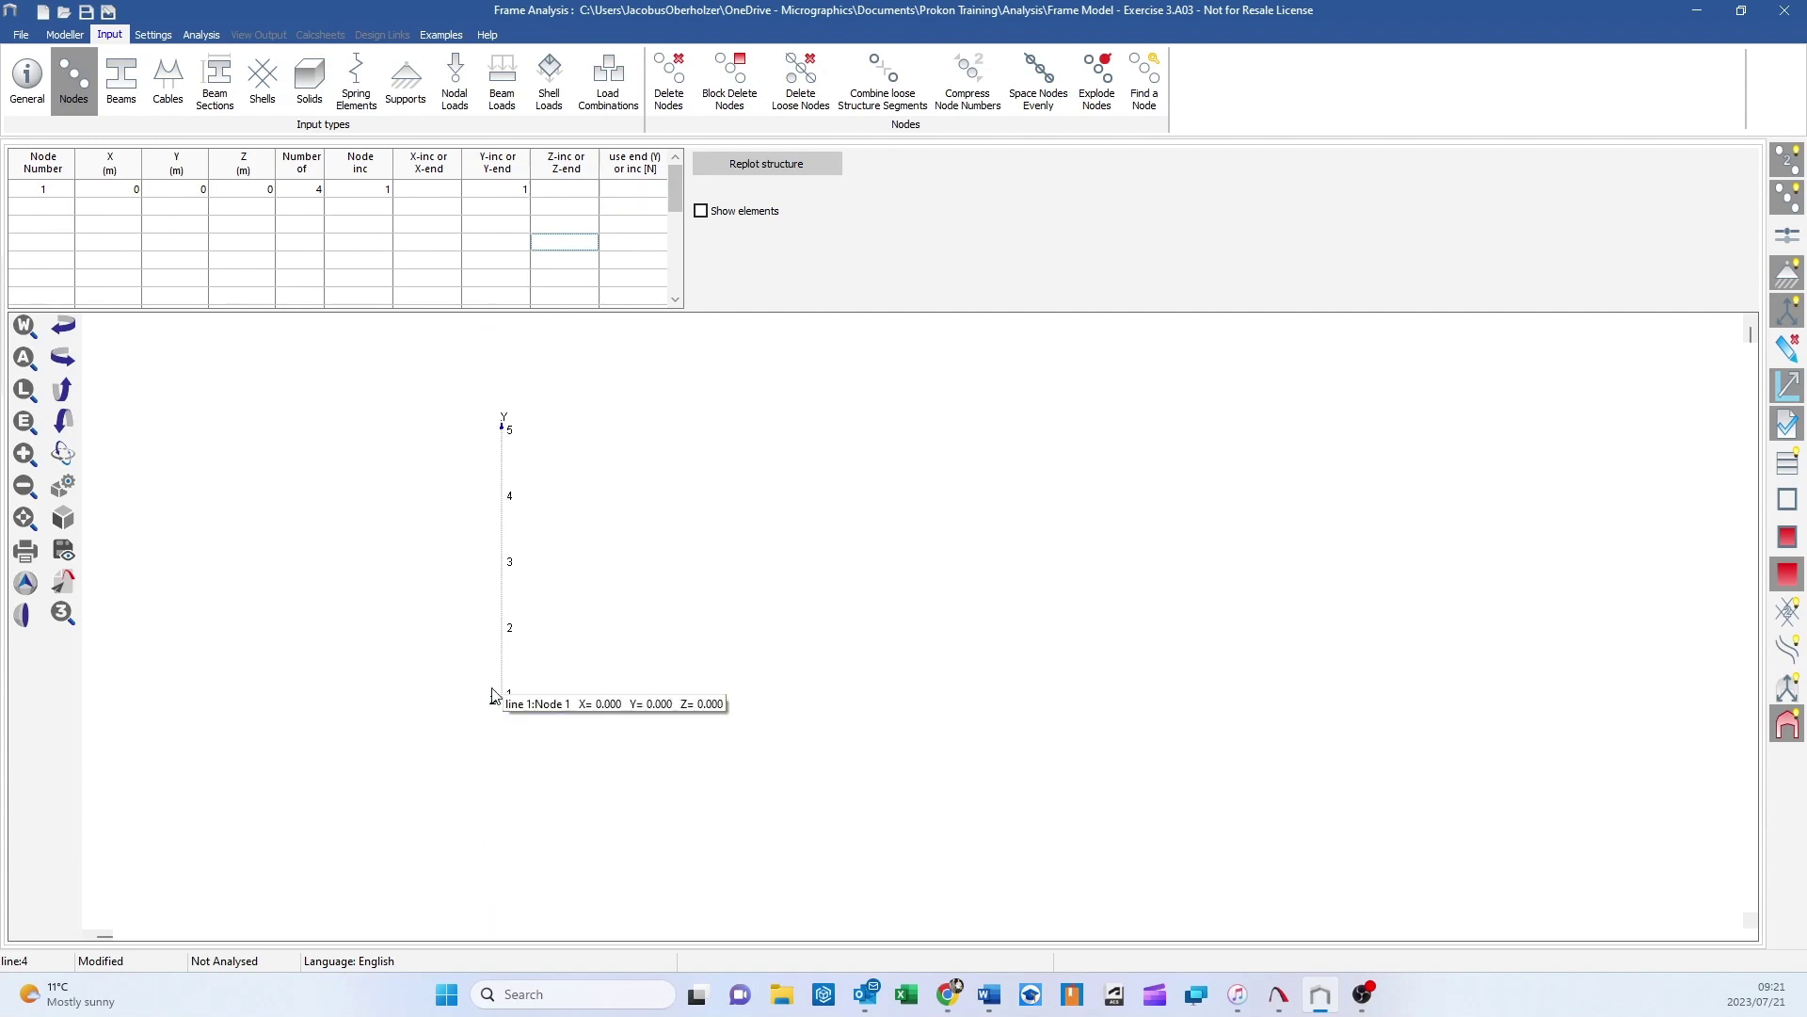
- Add a "-" row that copies the node column once with a node increment of 5 and an X increment of 5 m
left_click(49, 209)
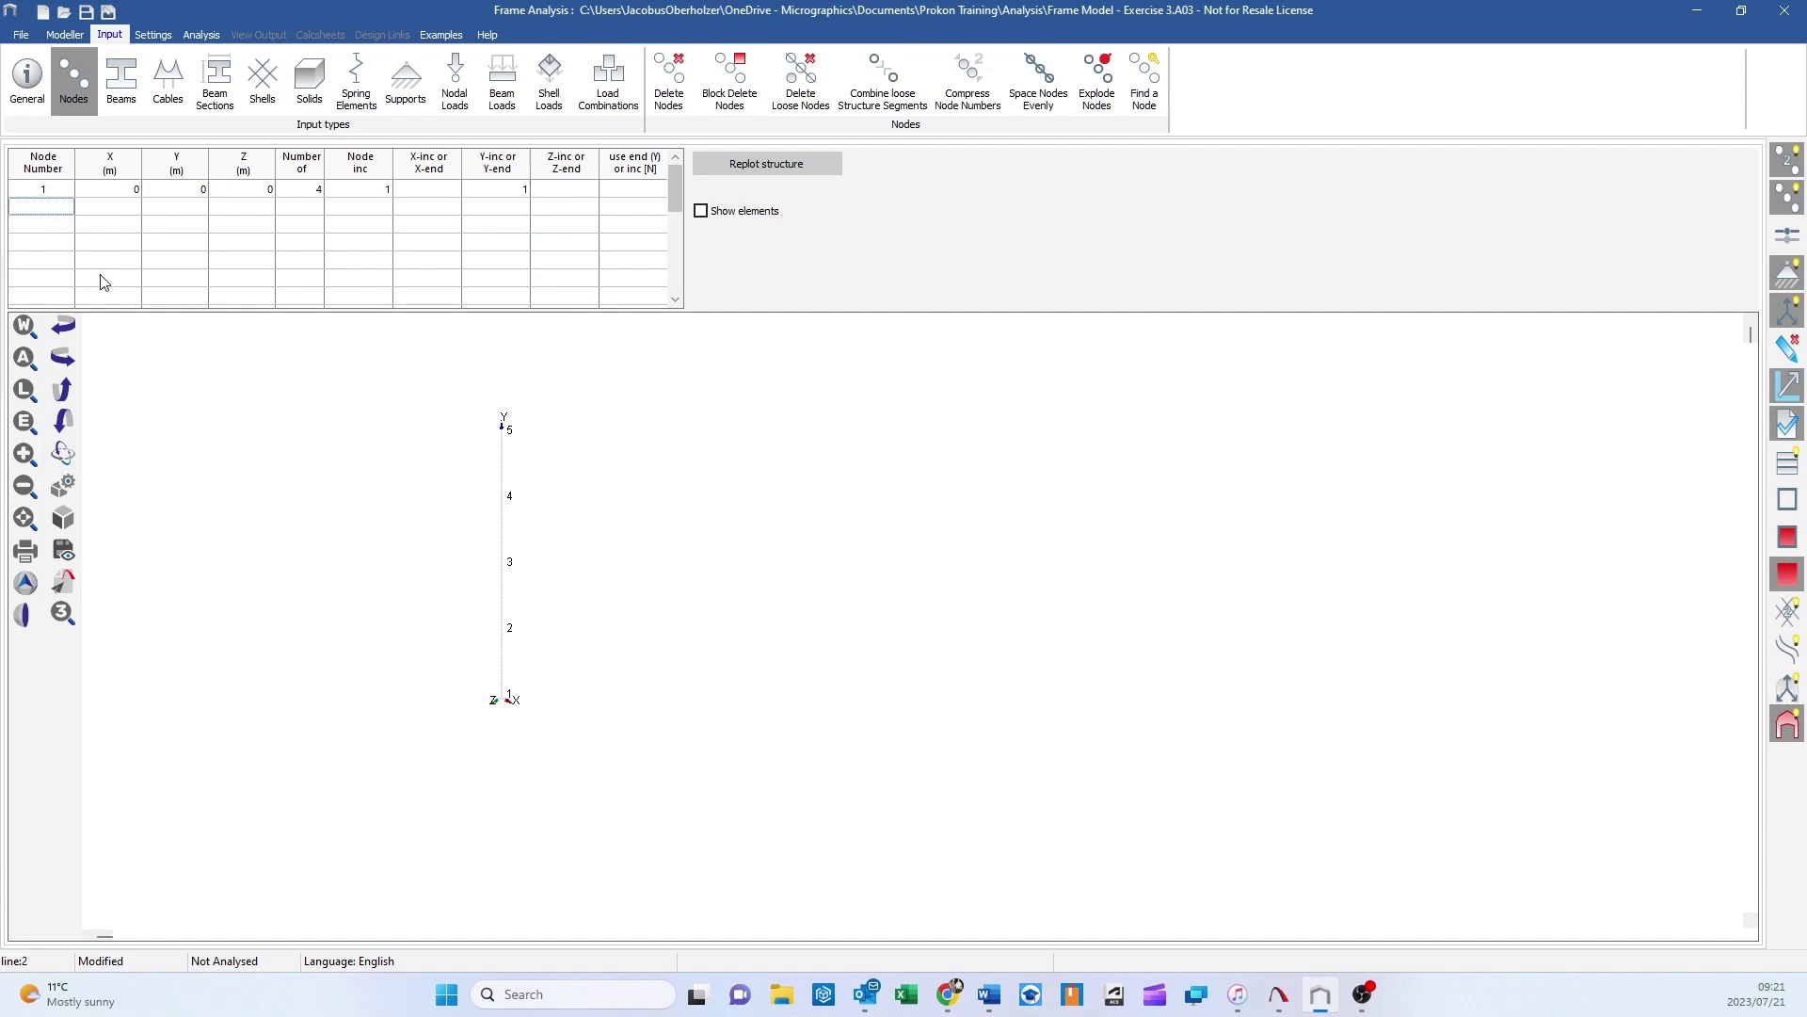
left_click(105, 204)
left_click(301, 209)
type("1")
key("Return")
left_click(382, 205)
mouse_move(499, 435)
type("5")
key("Return")
left_click(440, 207)
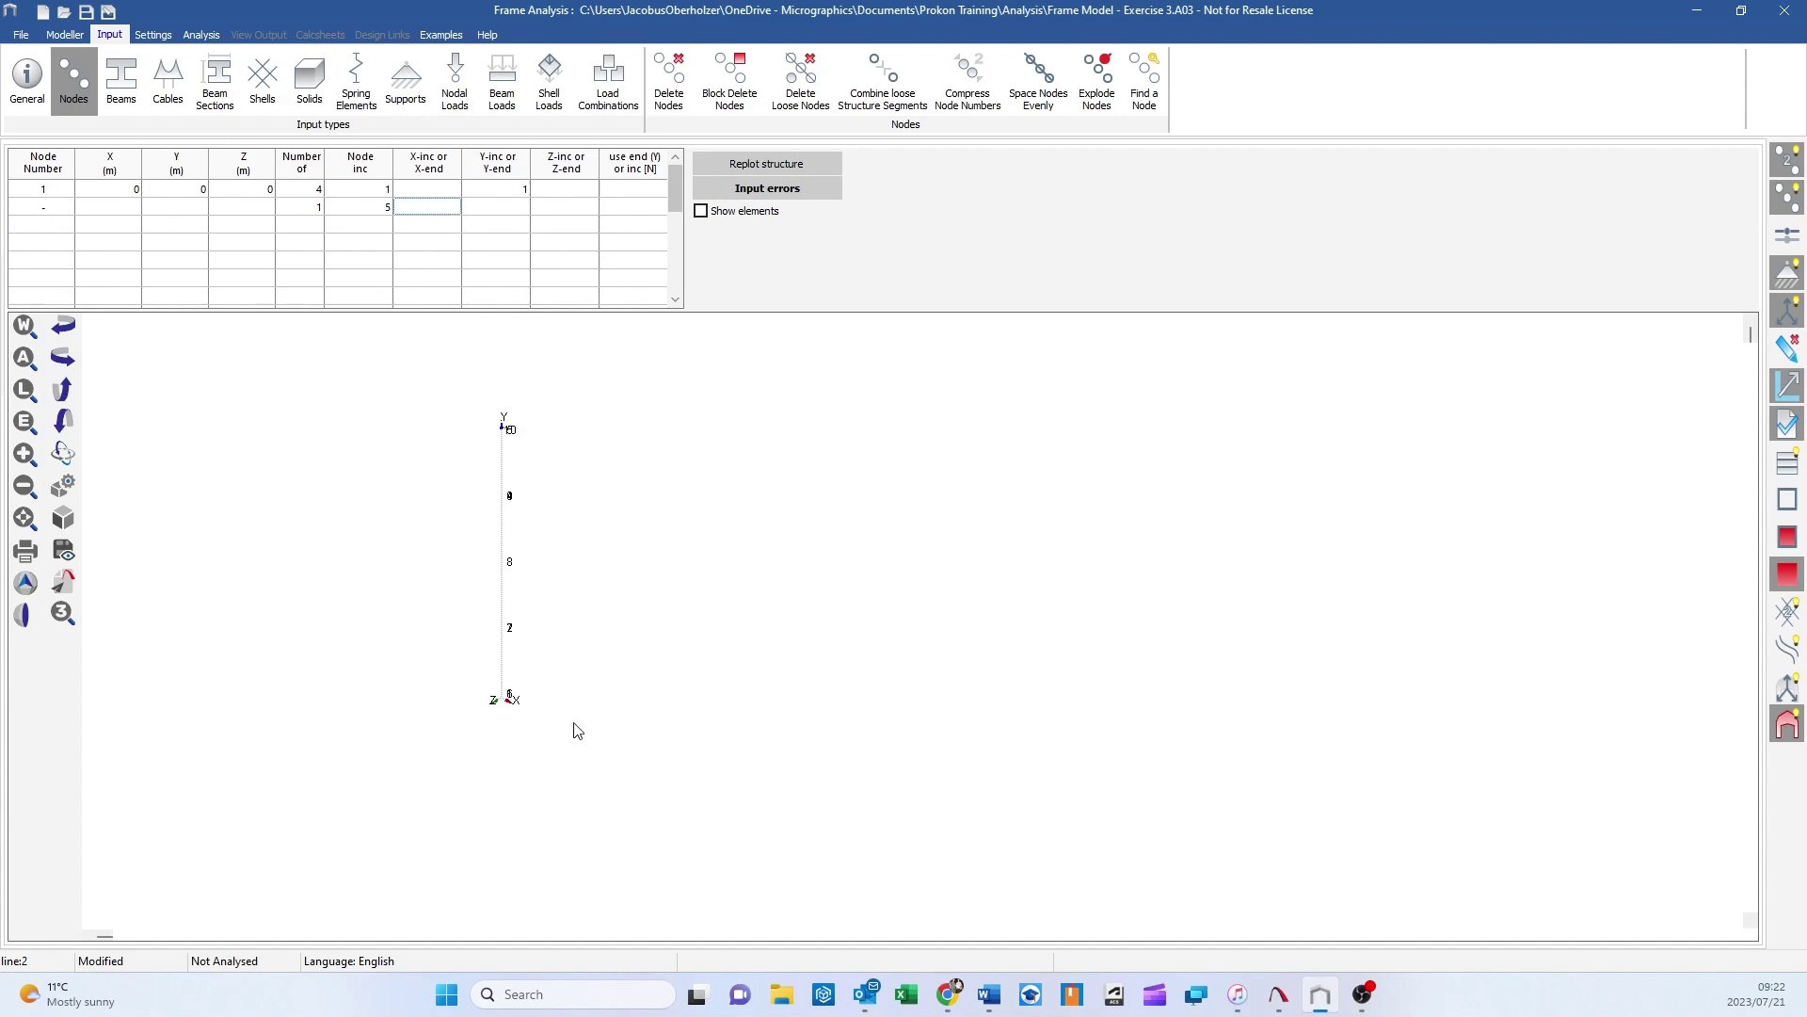
type("5")
key("Return")
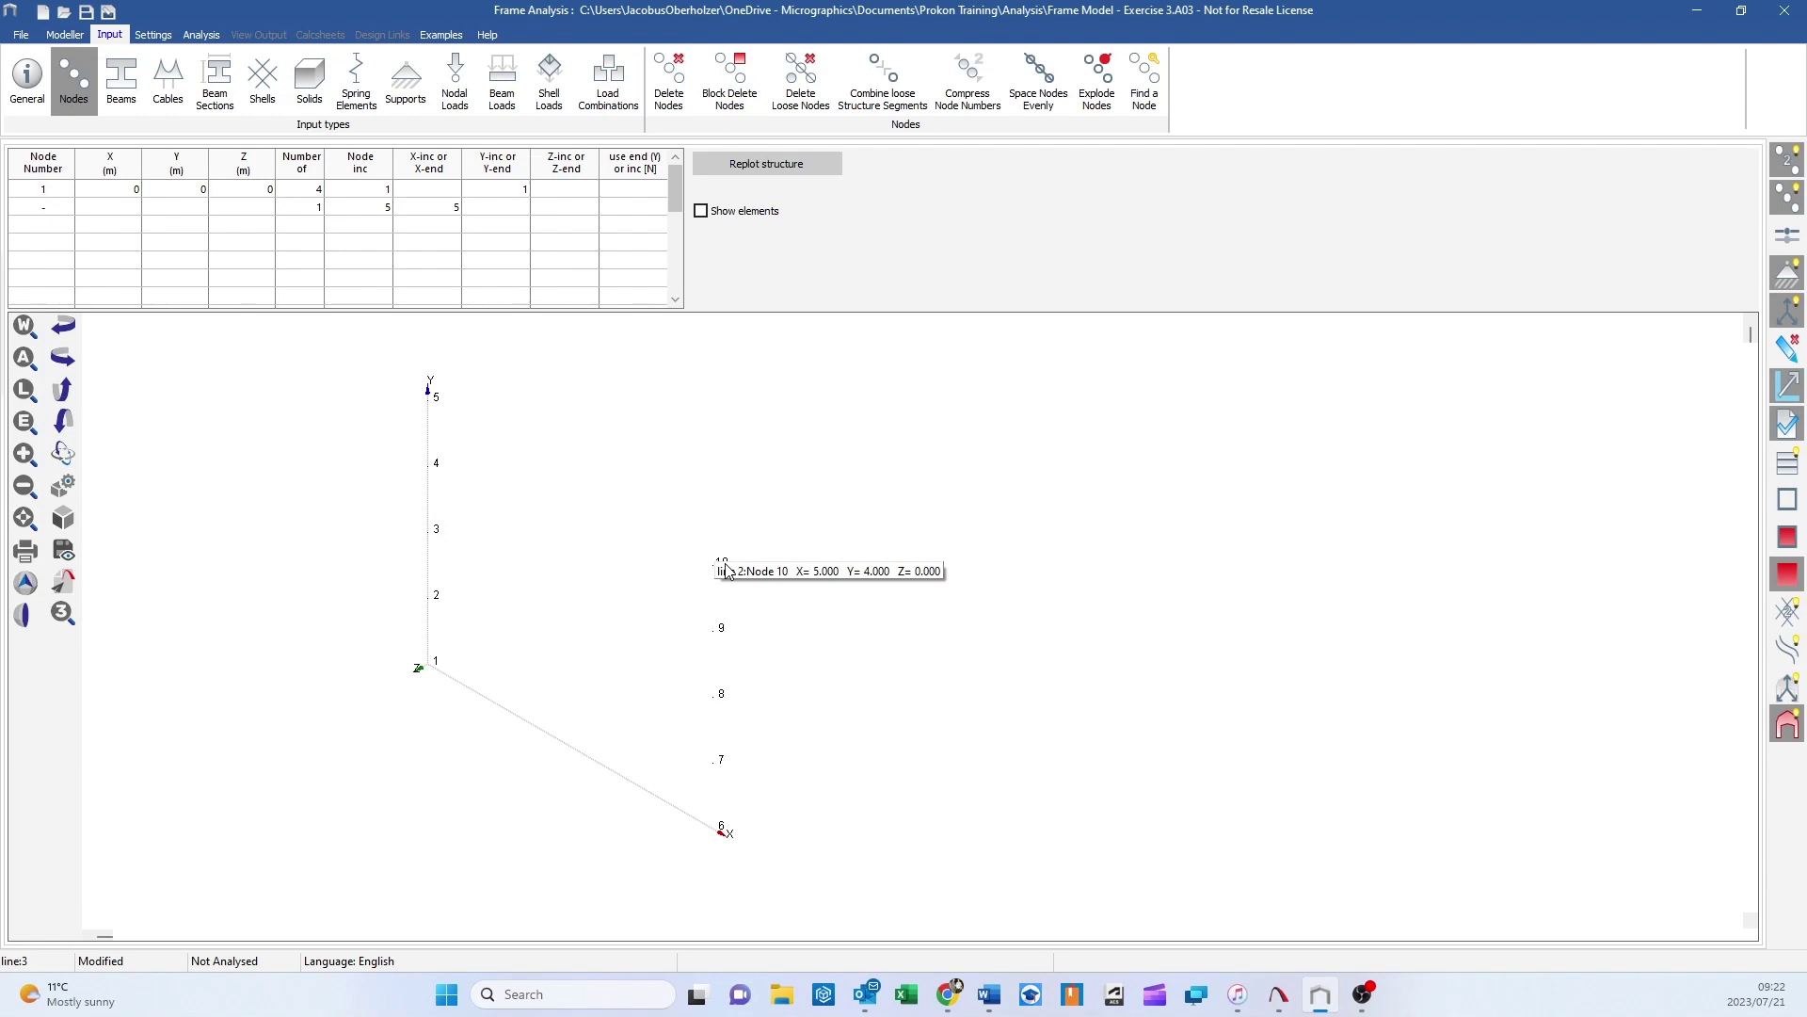
- Add a block row named B1 below the "-" row and set its number of copies to 1
left_click(57, 226)
type("B1")
key("Return")
left_click(305, 227)
type("1")
key("Return")
- Set the B1 row's node increment to 10 and its X increment to 10 m
left_click(384, 232)
mouse_move(713, 556)
type("10")
key("Return")
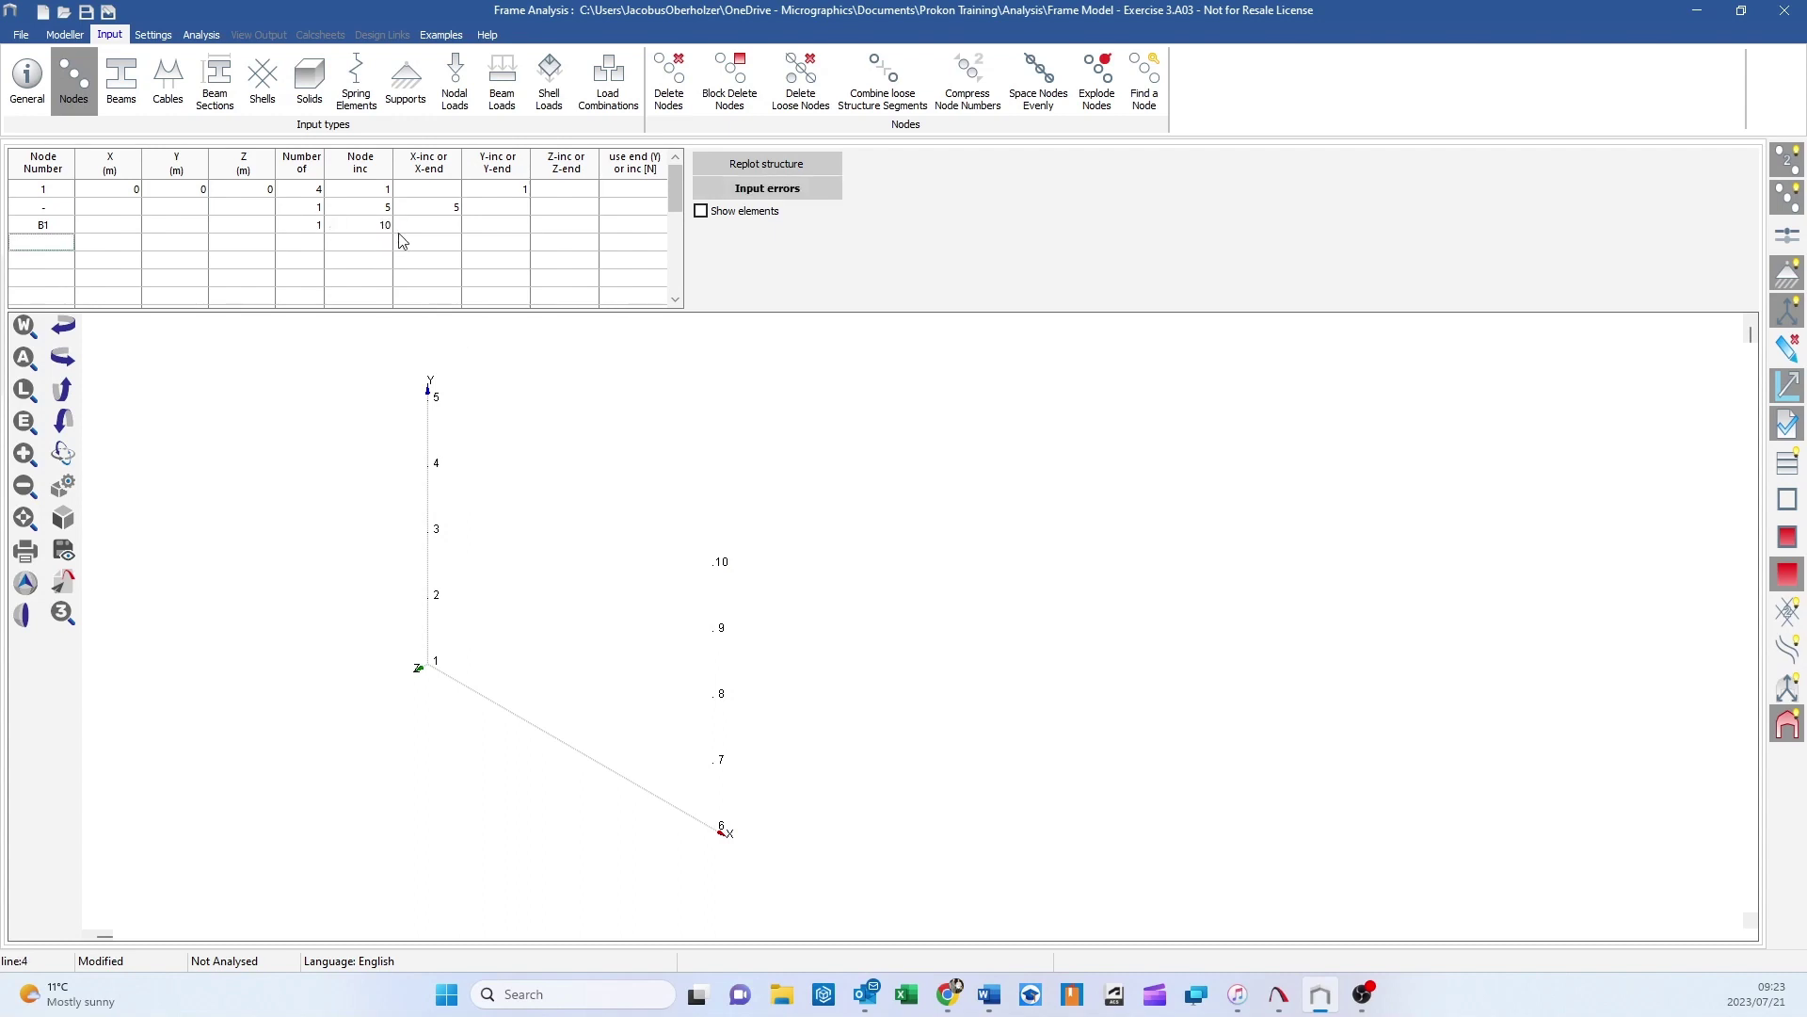
left_click(430, 226)
type("10")
key("Return")
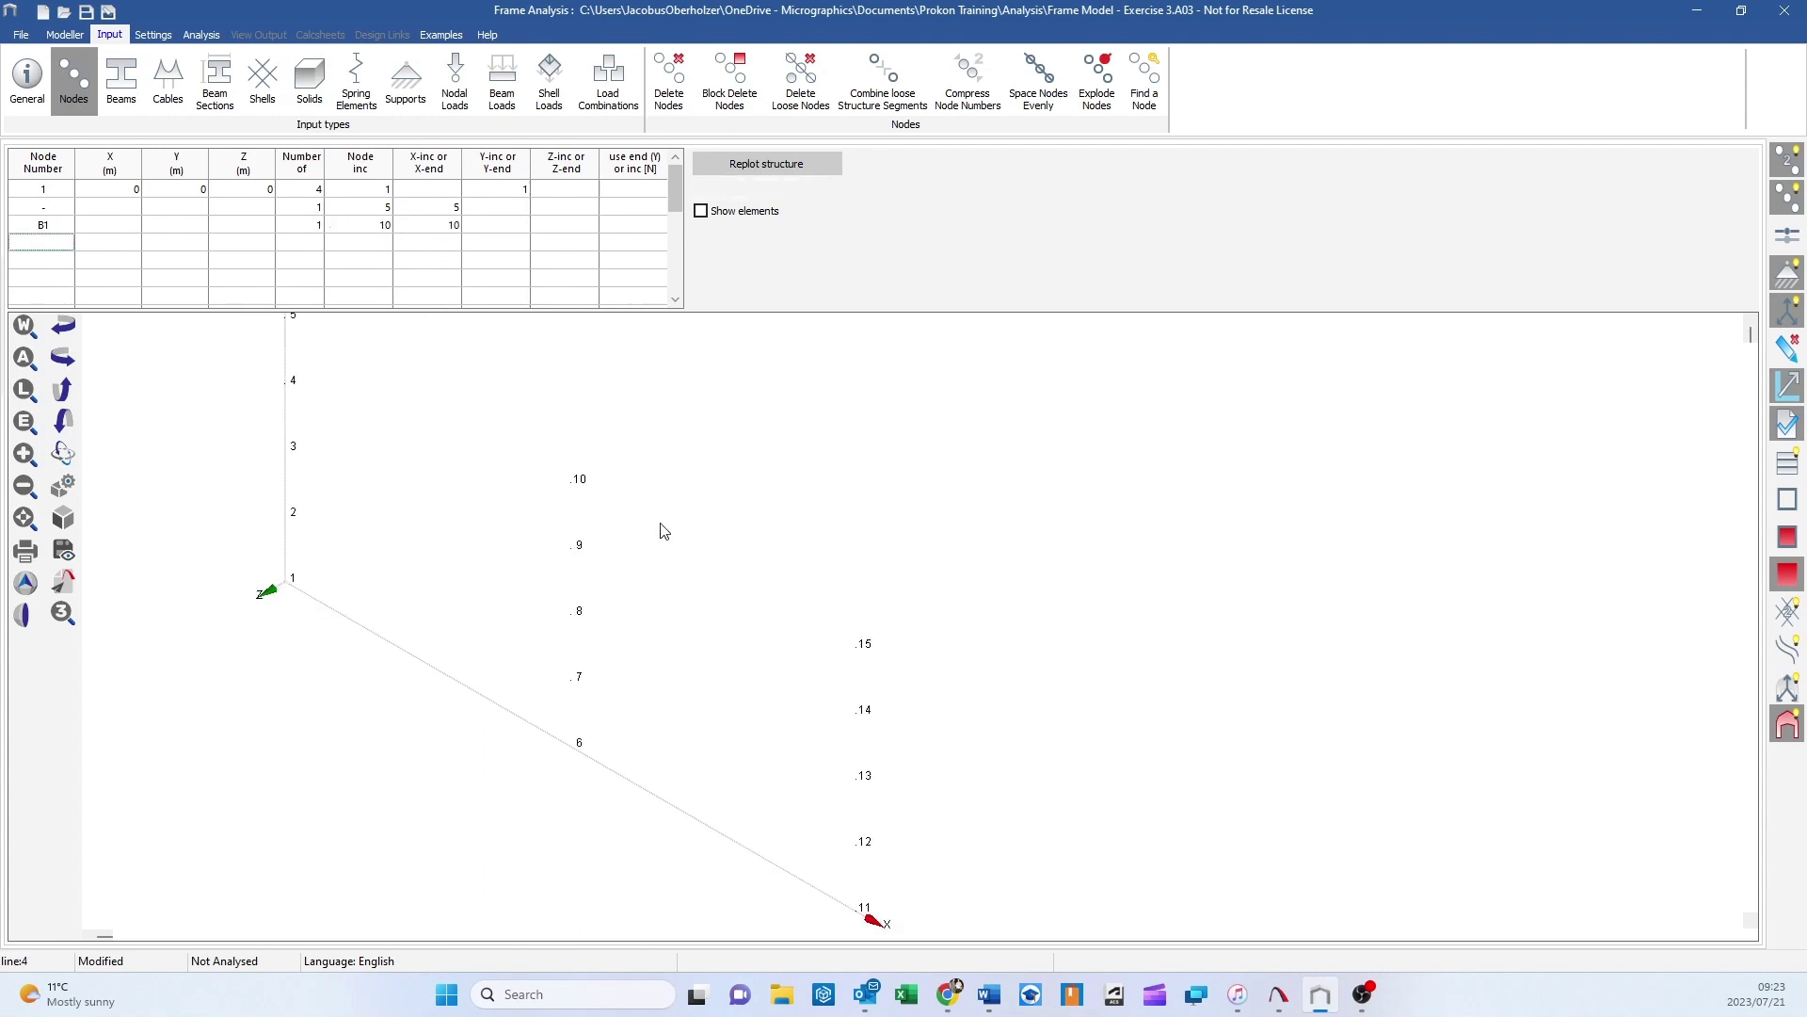
scroll(740, 639, "down", 2)
middle_click_drag(741, 638, 670, 631)
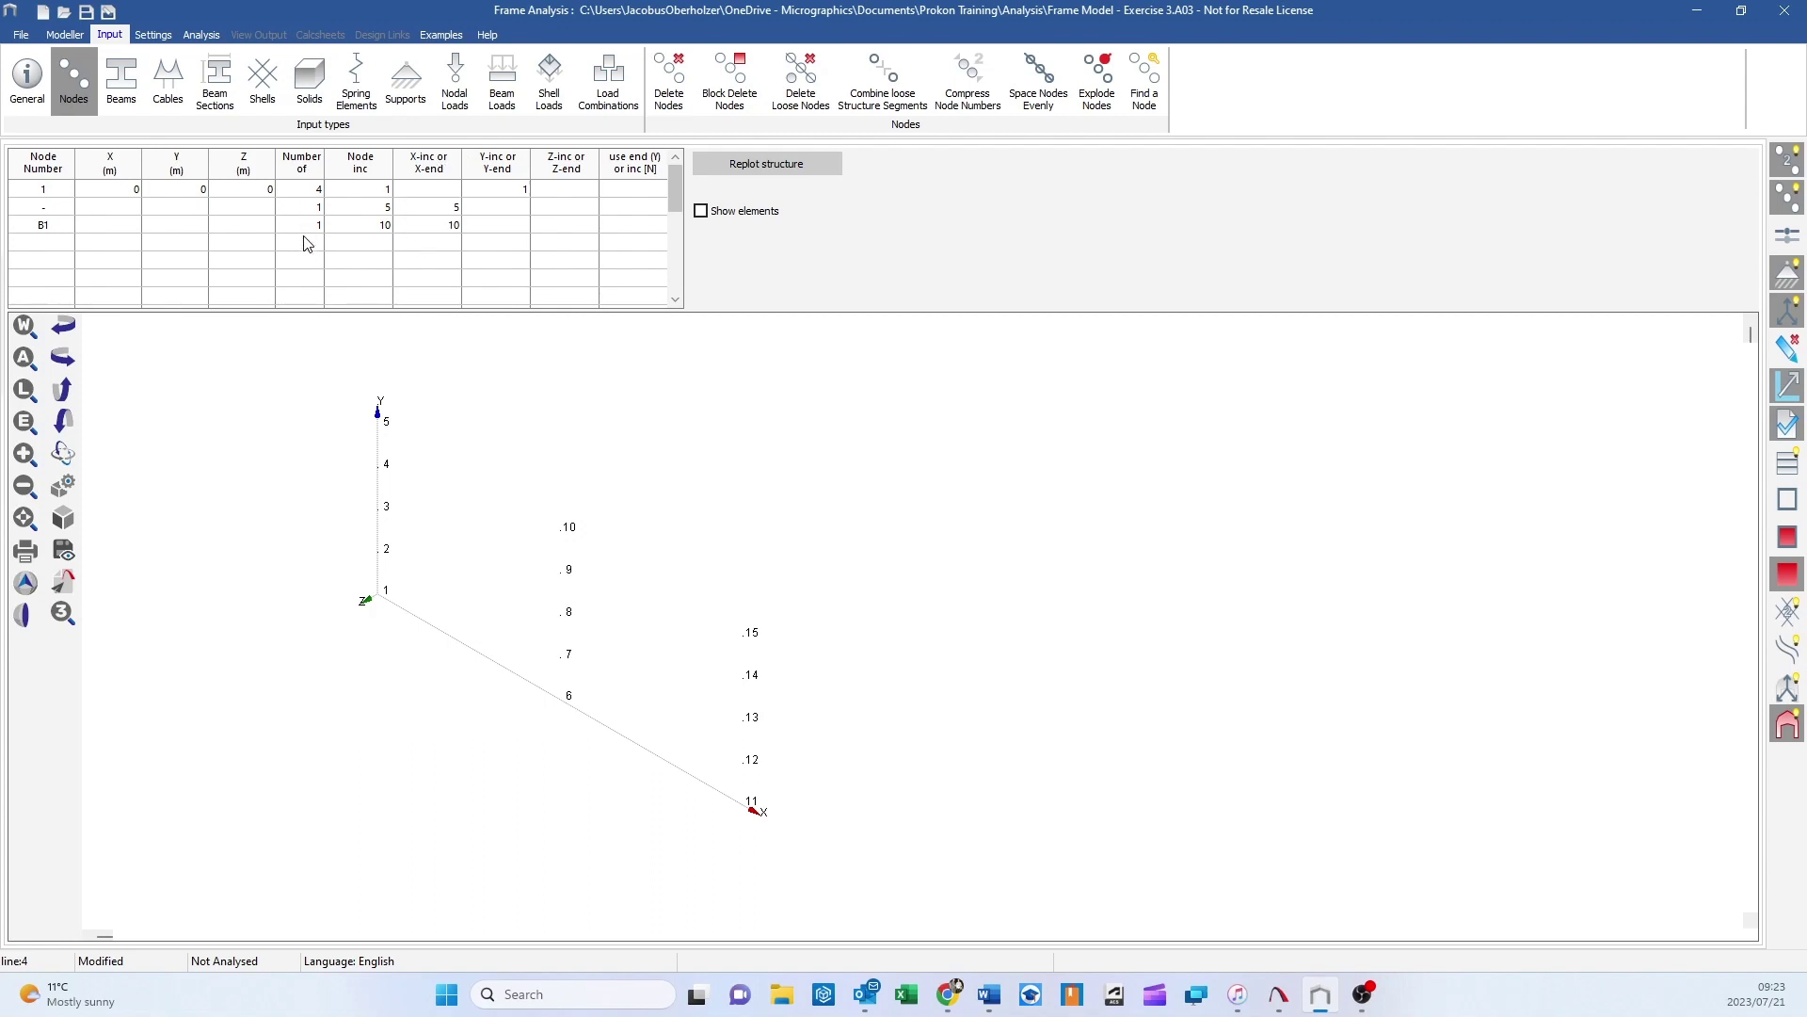
- Delete the B1 row and set the number of copies in the "-" row to 2
left_click_drag(441, 226, 51, 235)
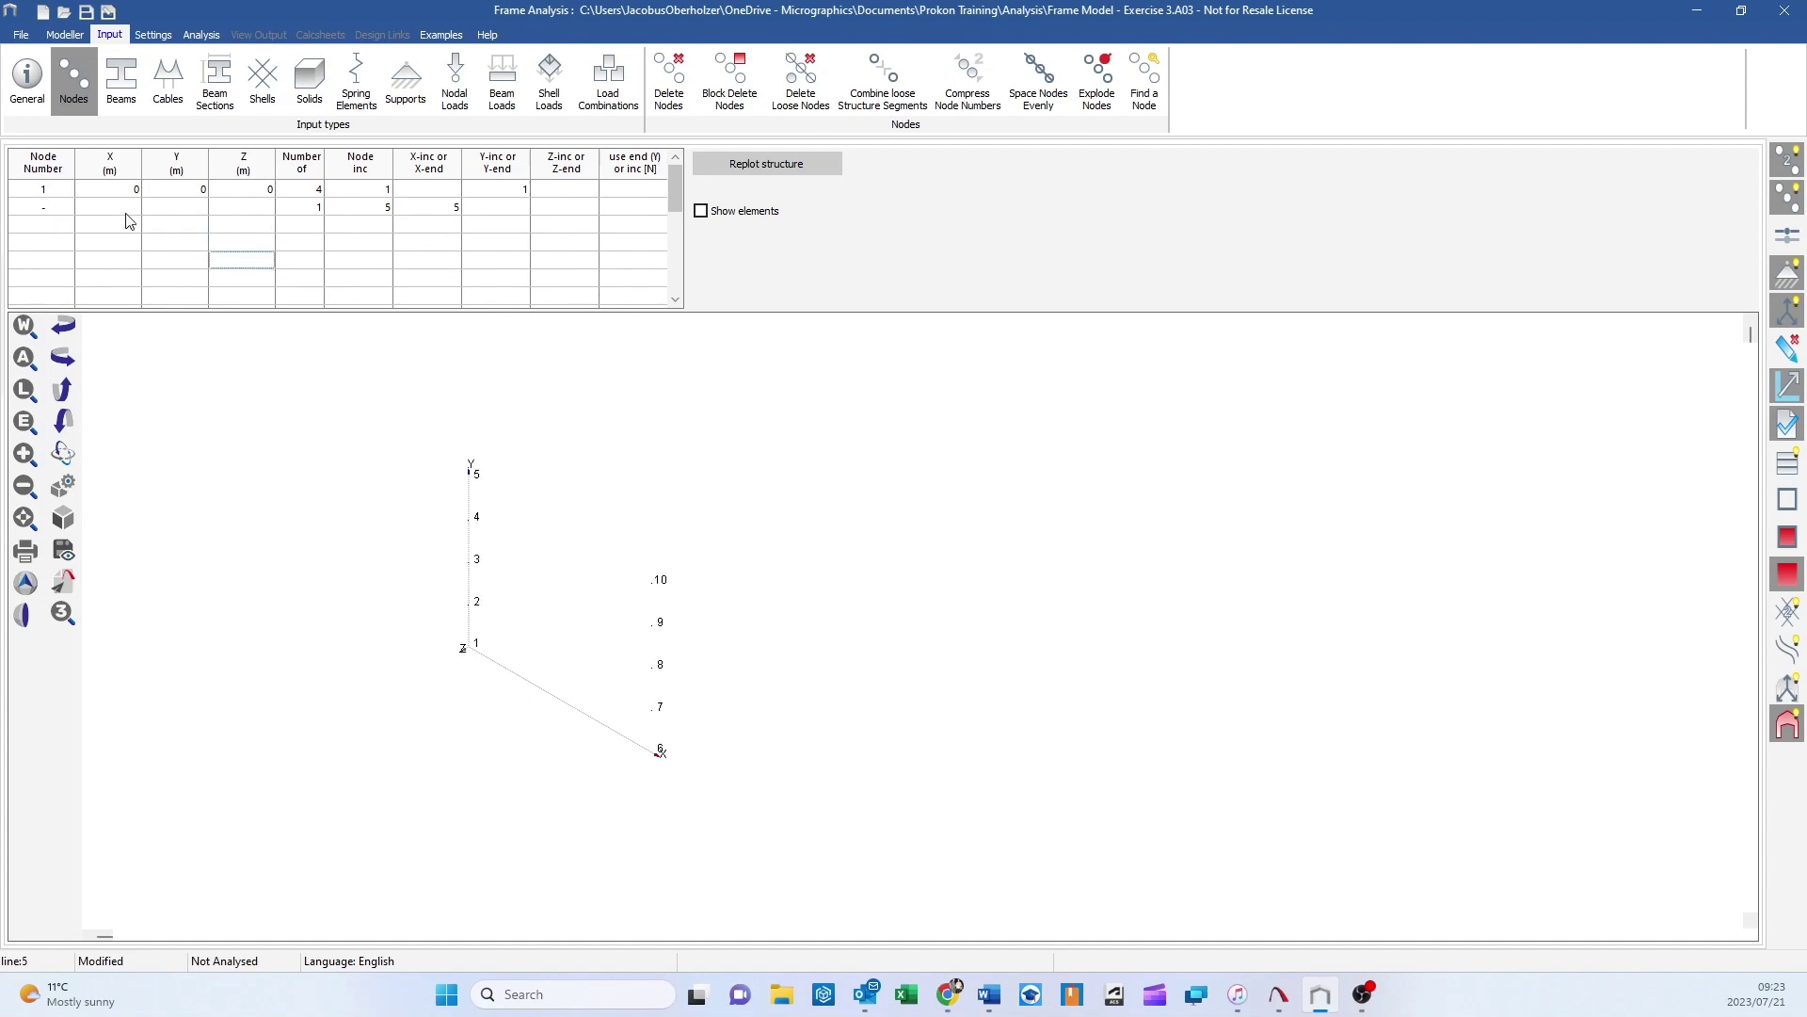
left_click(304, 205)
type("2")
key("Return")
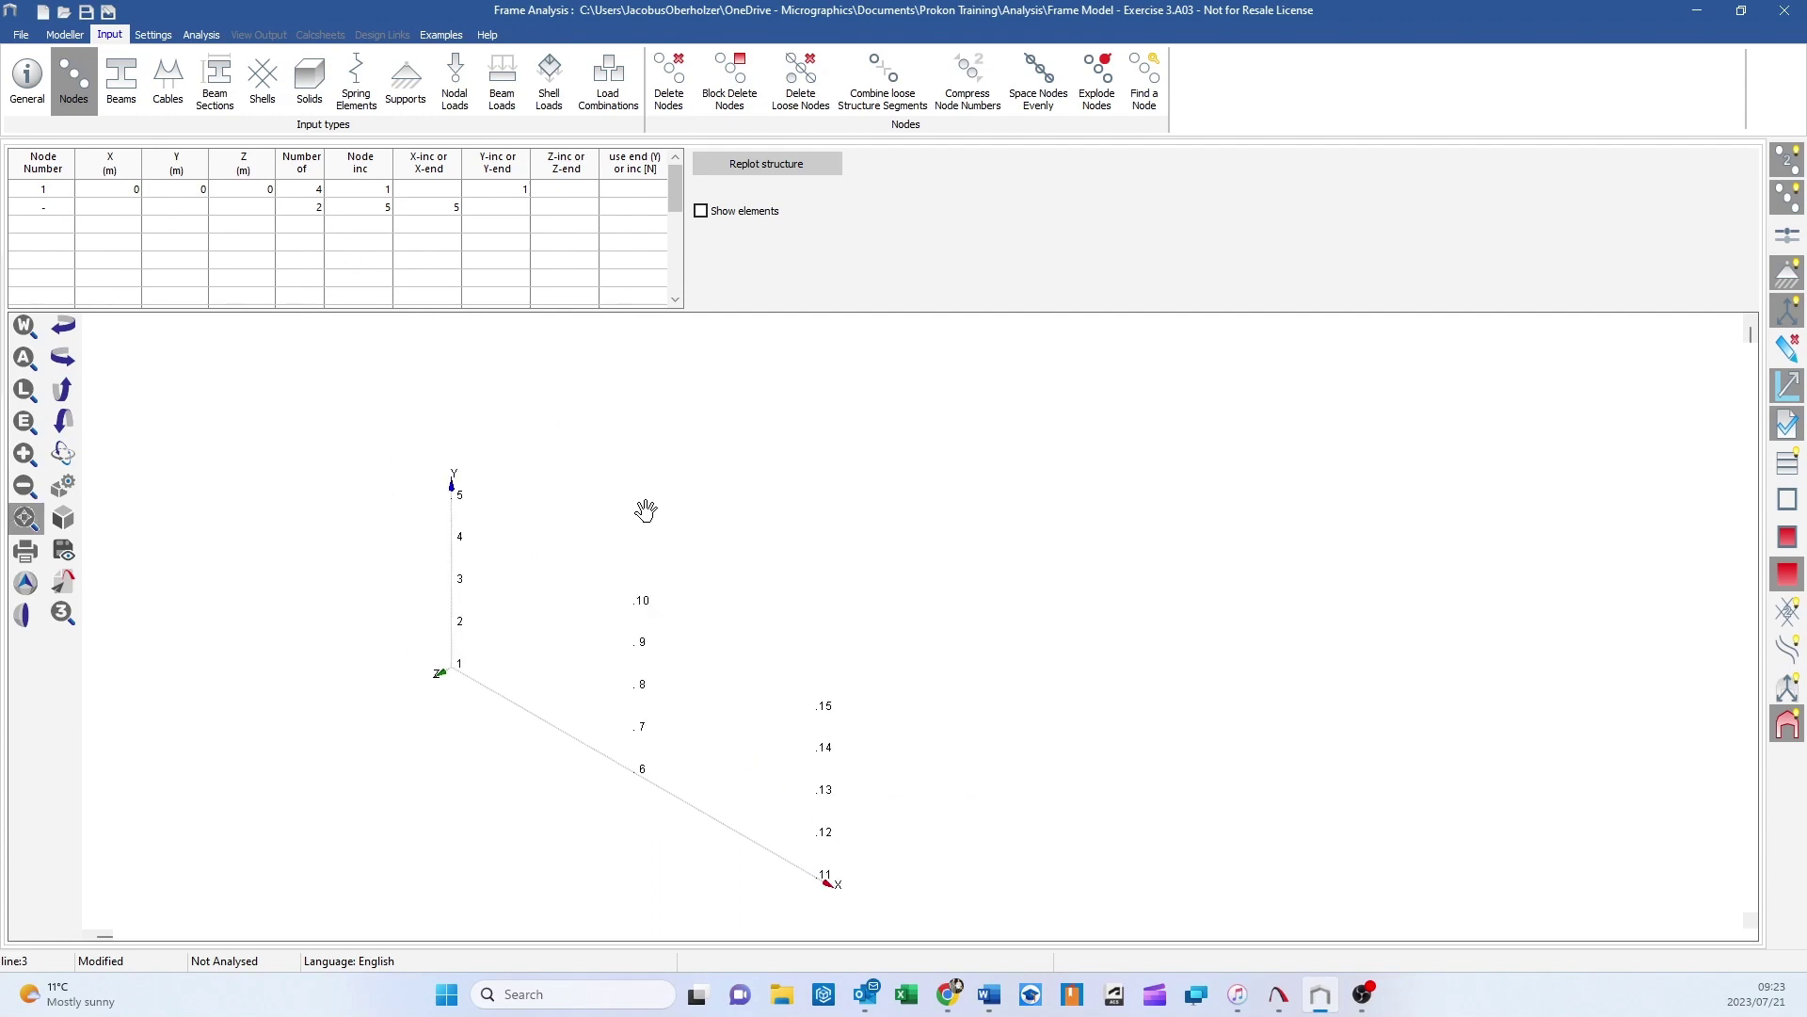
- Add node 16 in a new row at X 1 m and Y 5 m
middle_click_drag(554, 428, 548, 468)
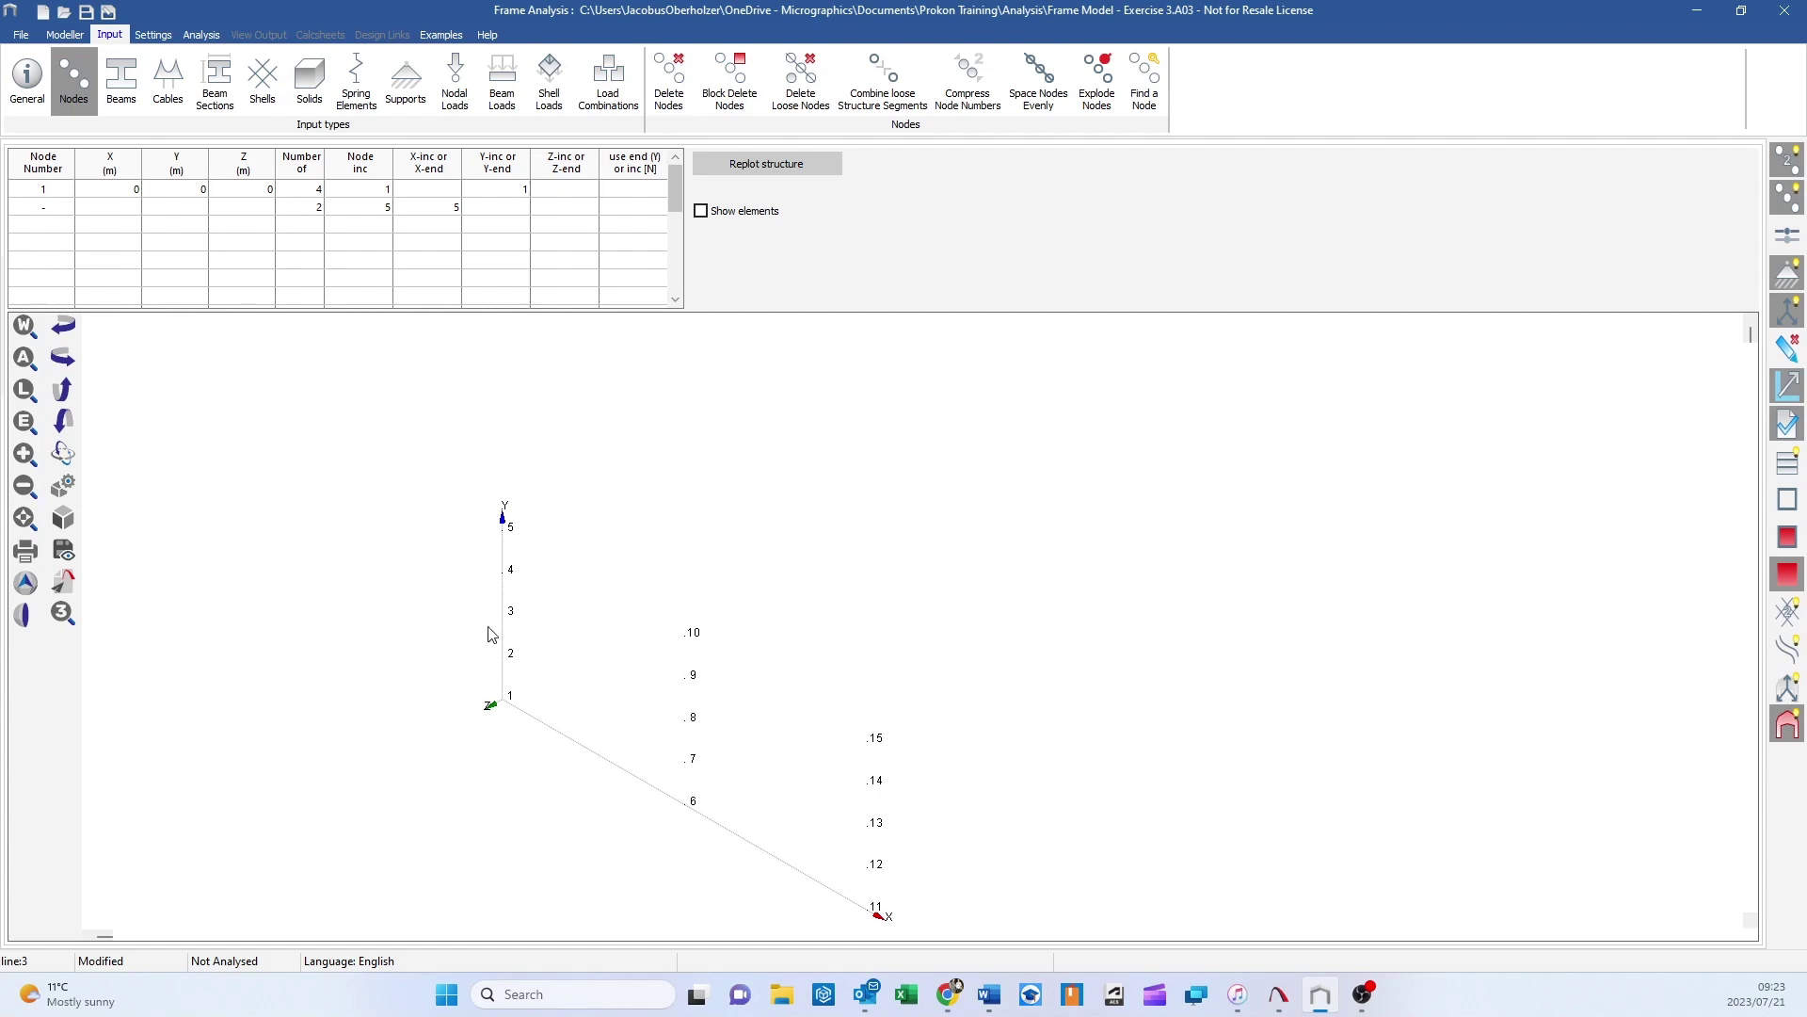
mouse_move(657, 656)
left_mouse_down()
mouse_move(697, 634)
mouse_move(884, 630)
mouse_move(656, 653)
left_mouse_up()
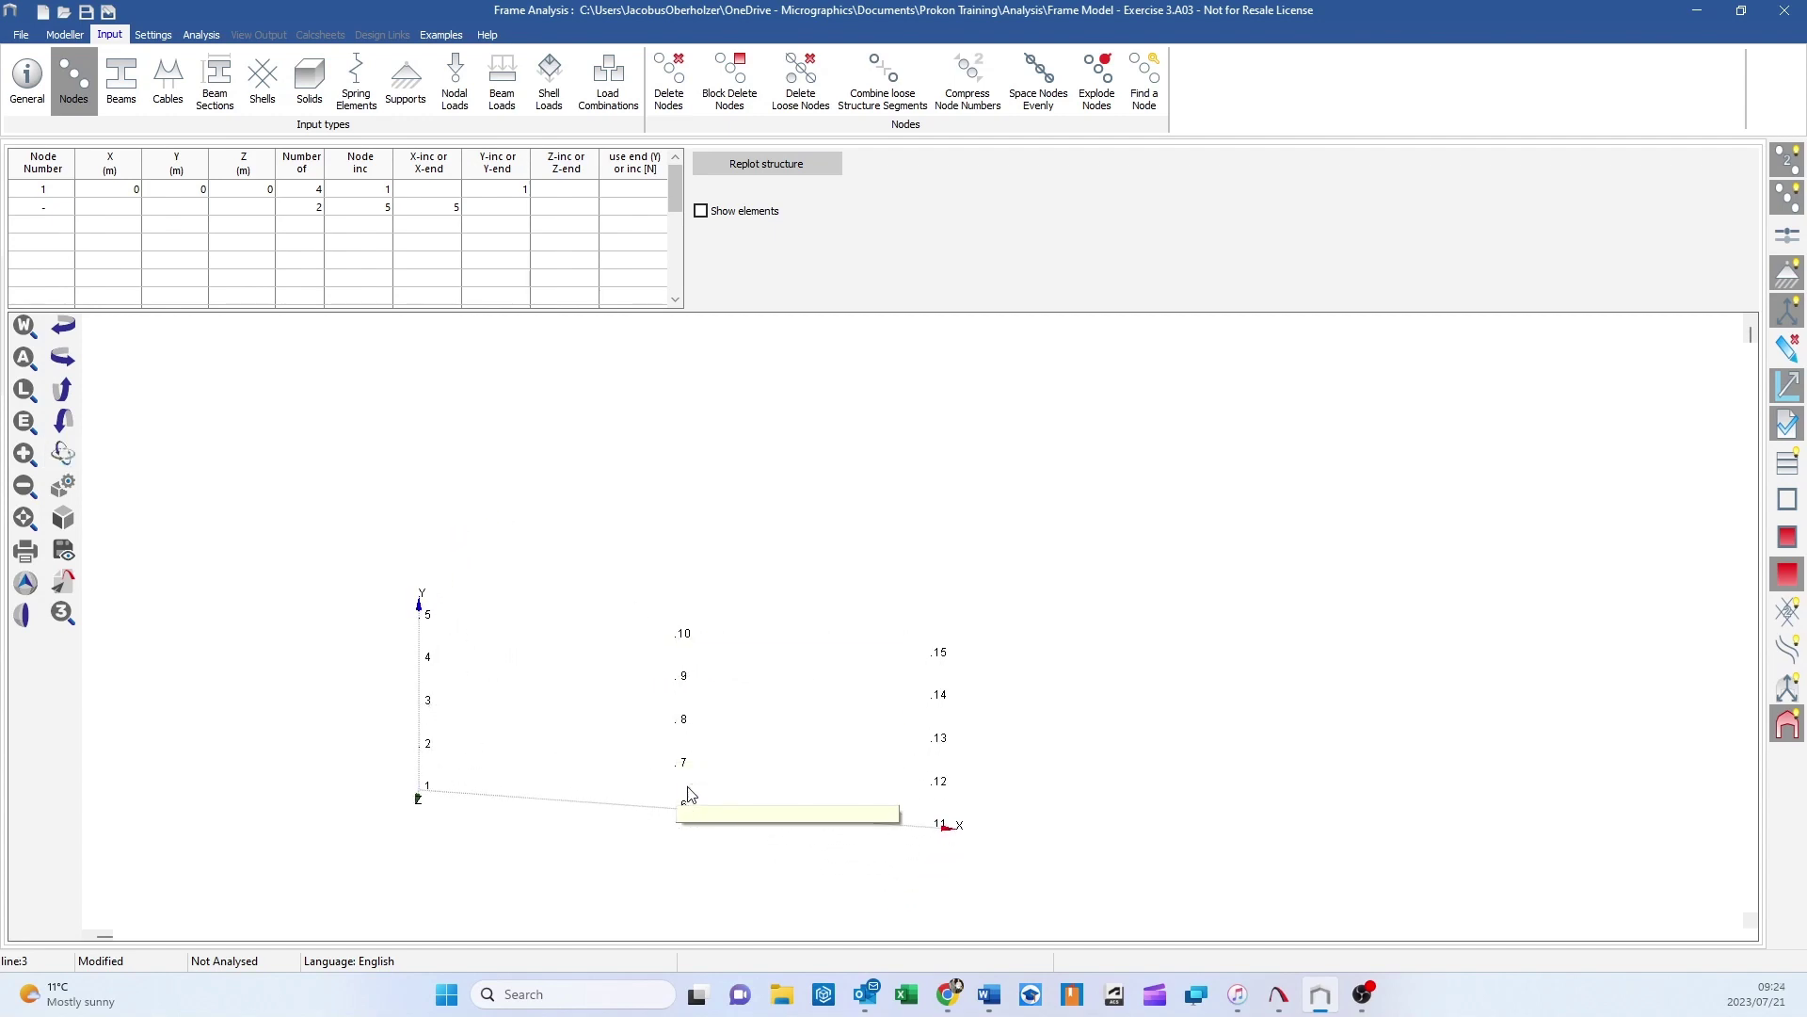
scroll(613, 722, "up", 2)
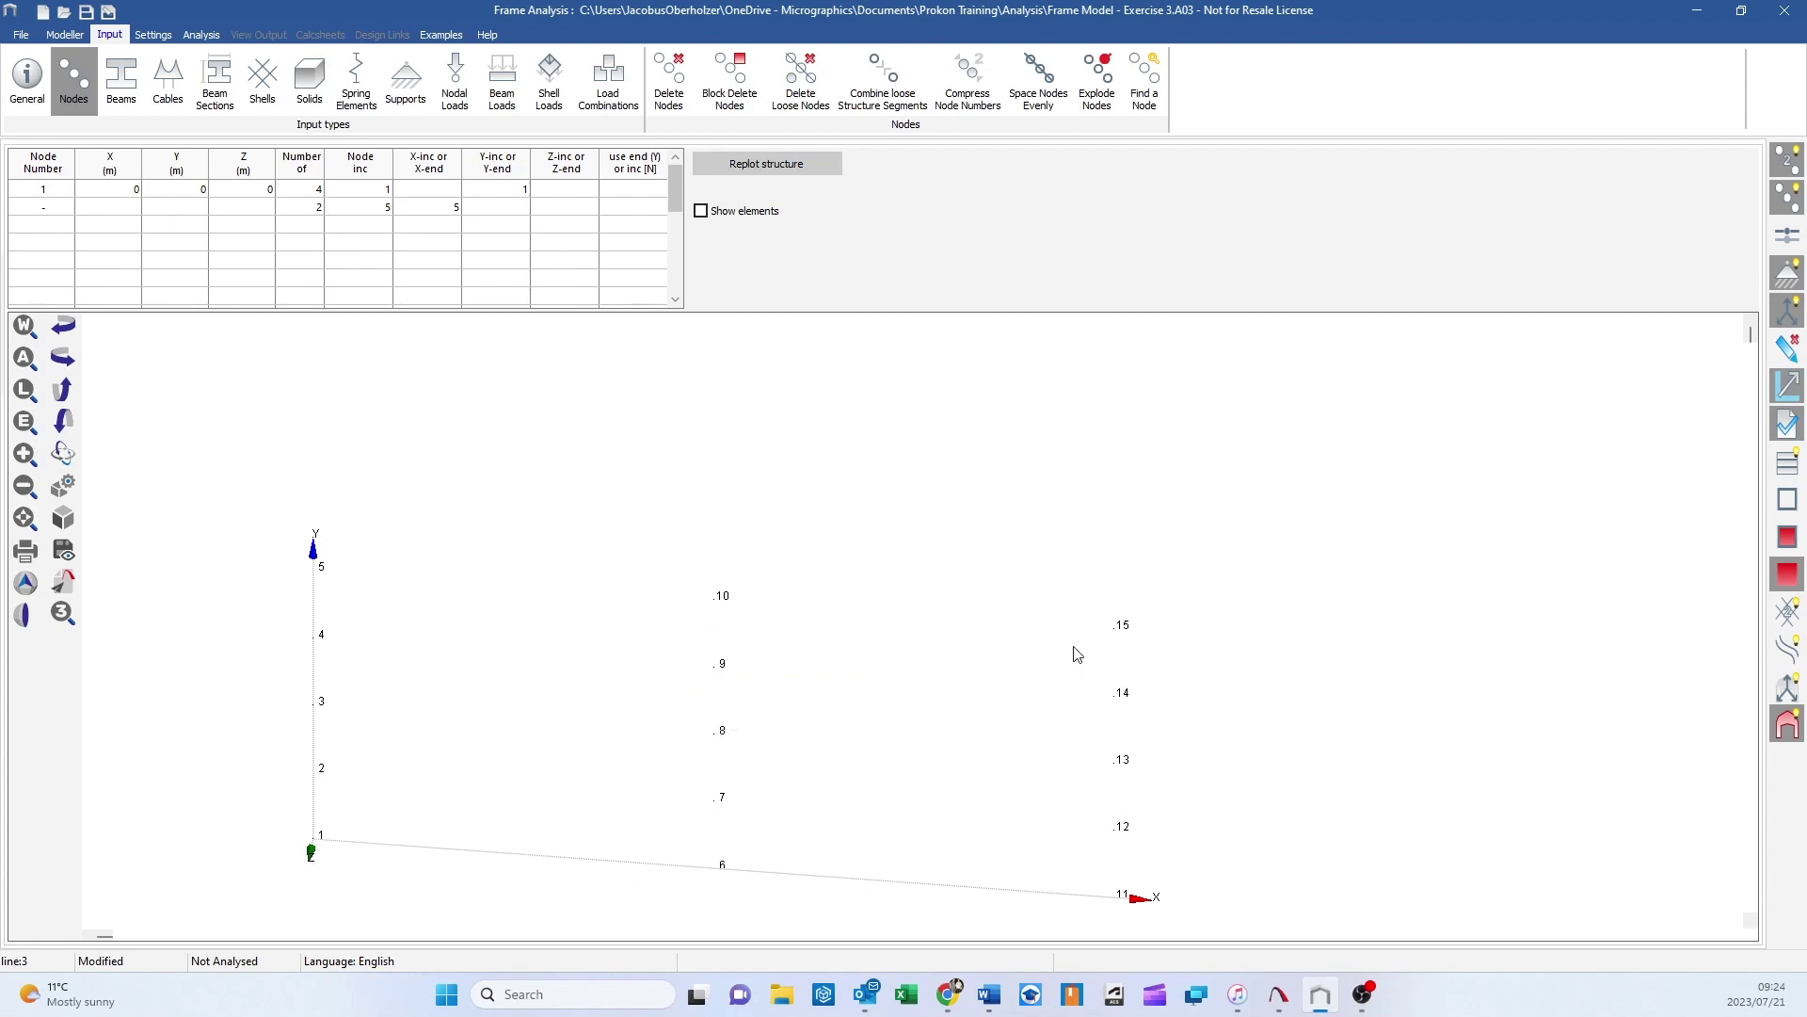
mouse_move(1127, 652)
left_click(25, 518)
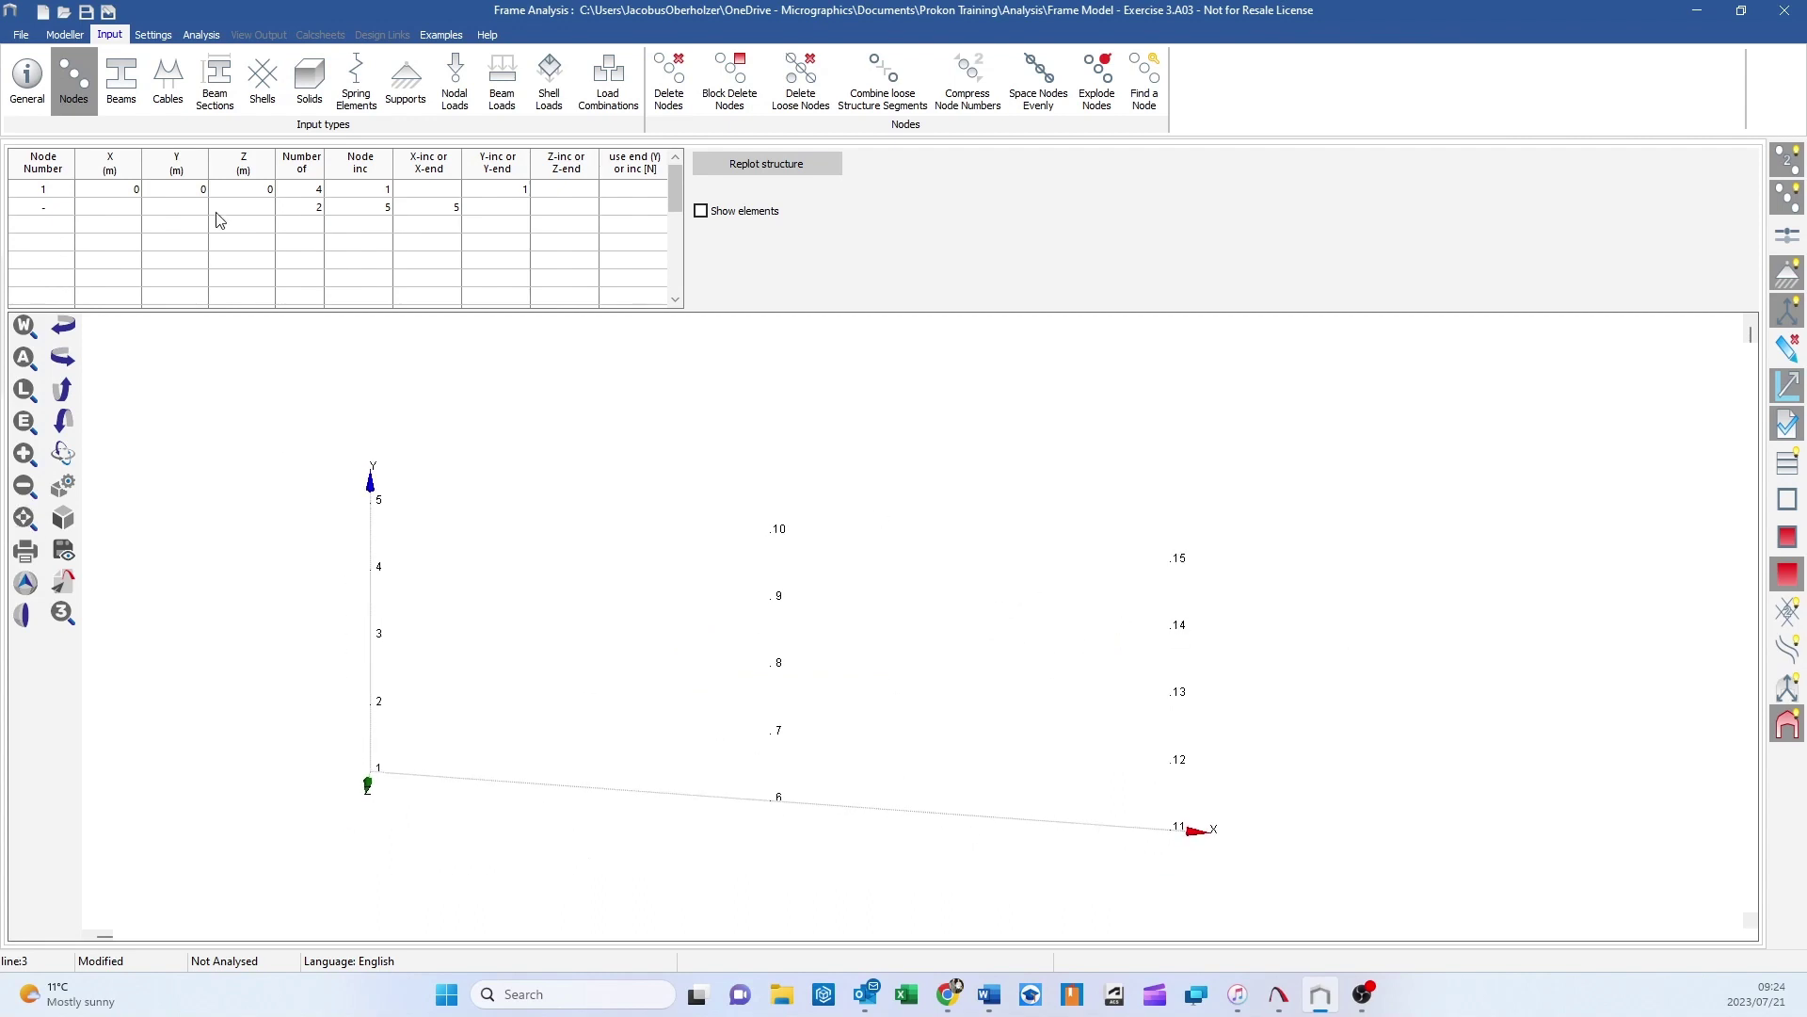
left_click(51, 233)
type("16")
left_click(106, 226)
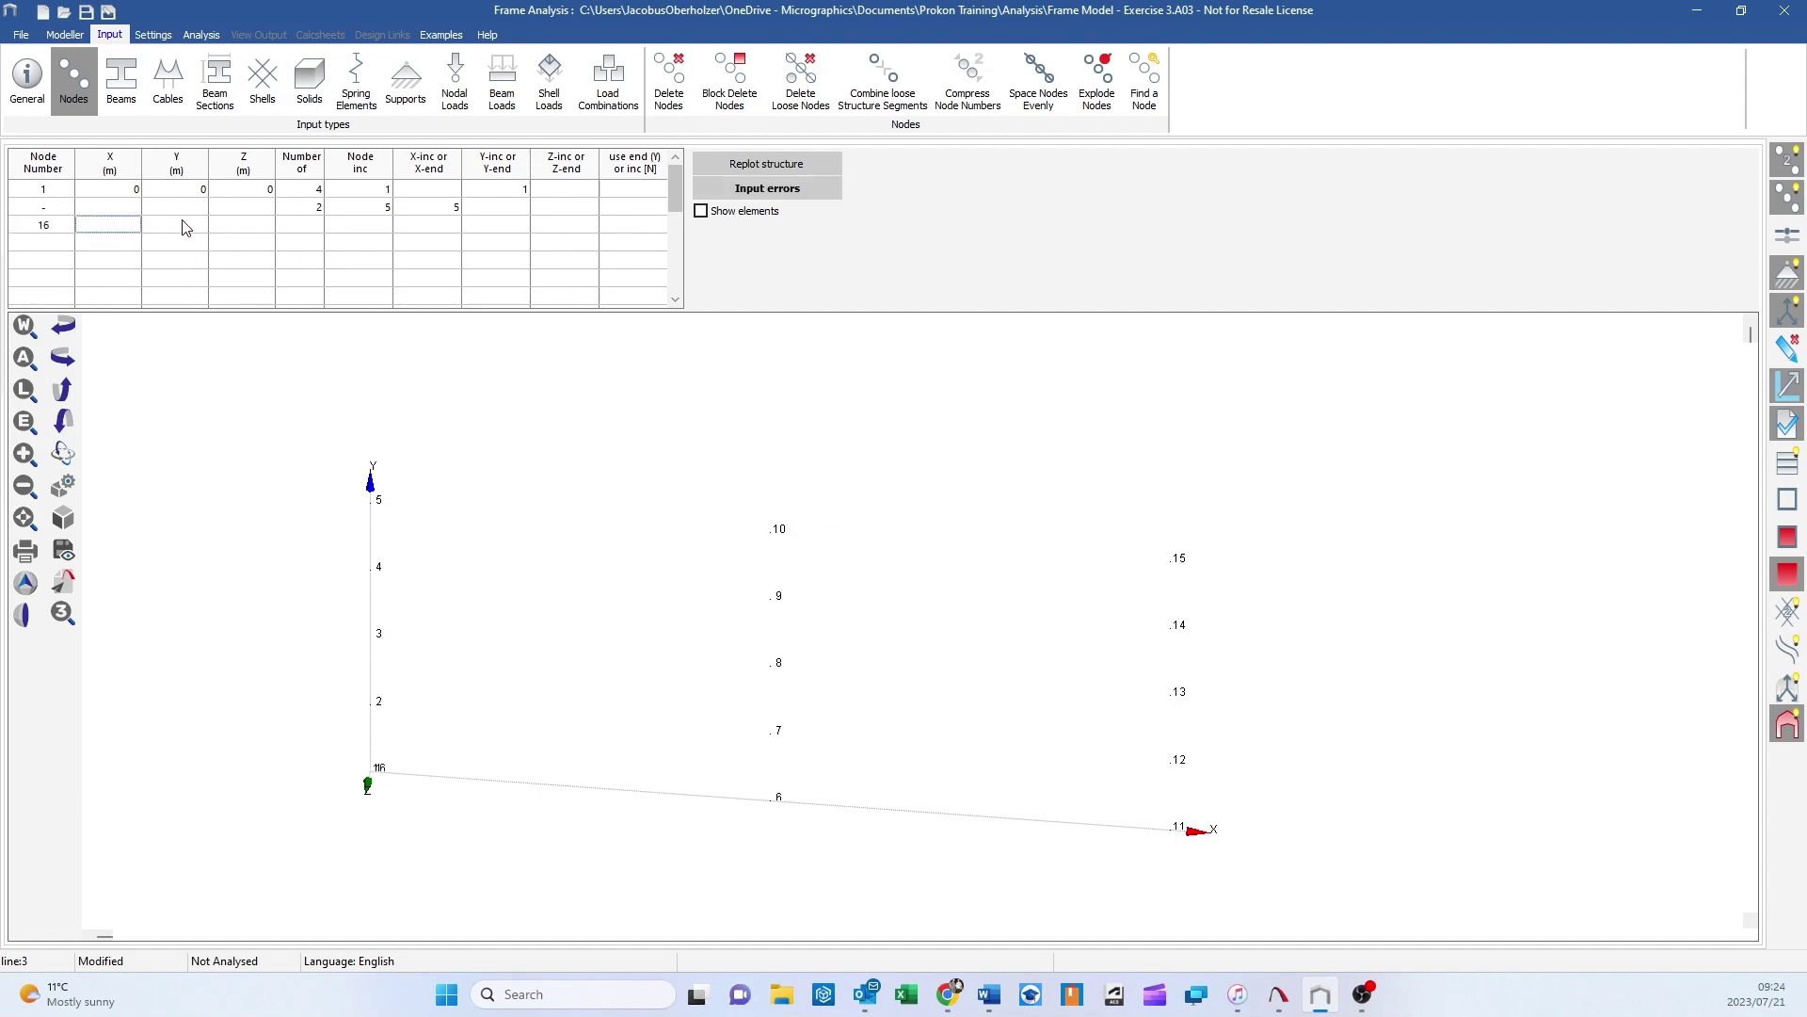
type("1")
left_click(188, 228)
type("5")
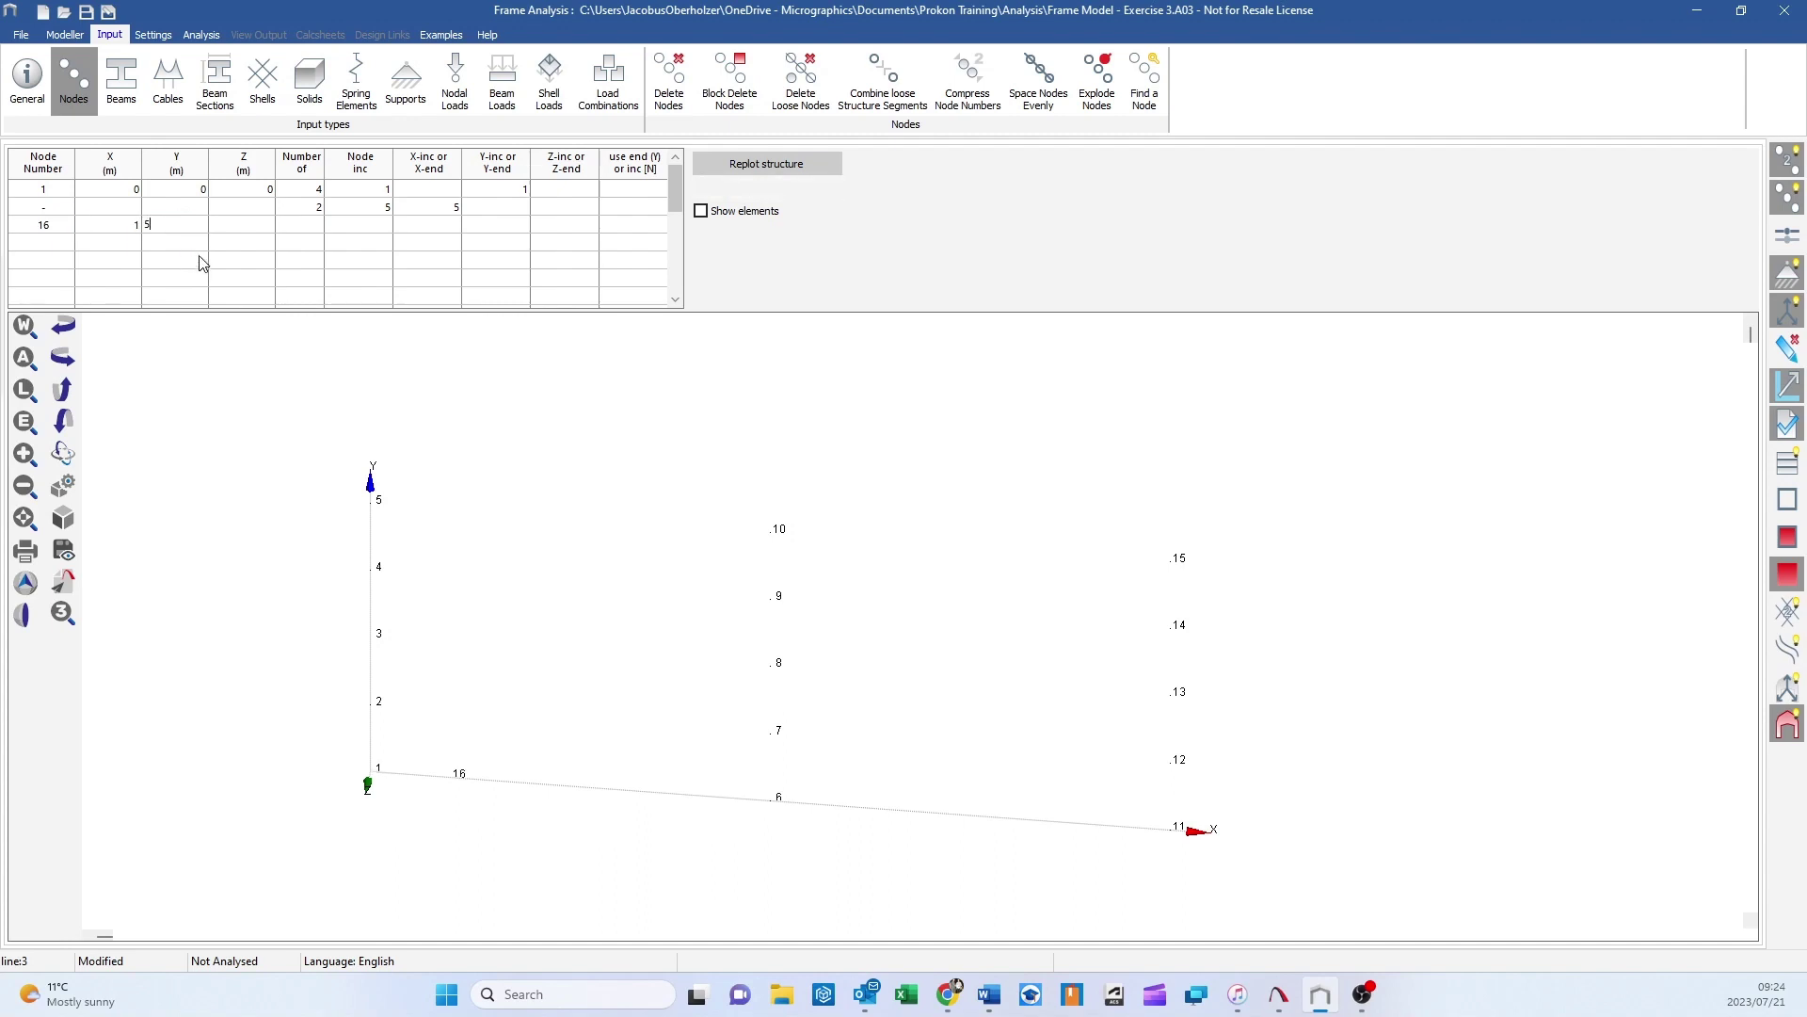
left_click(175, 264)
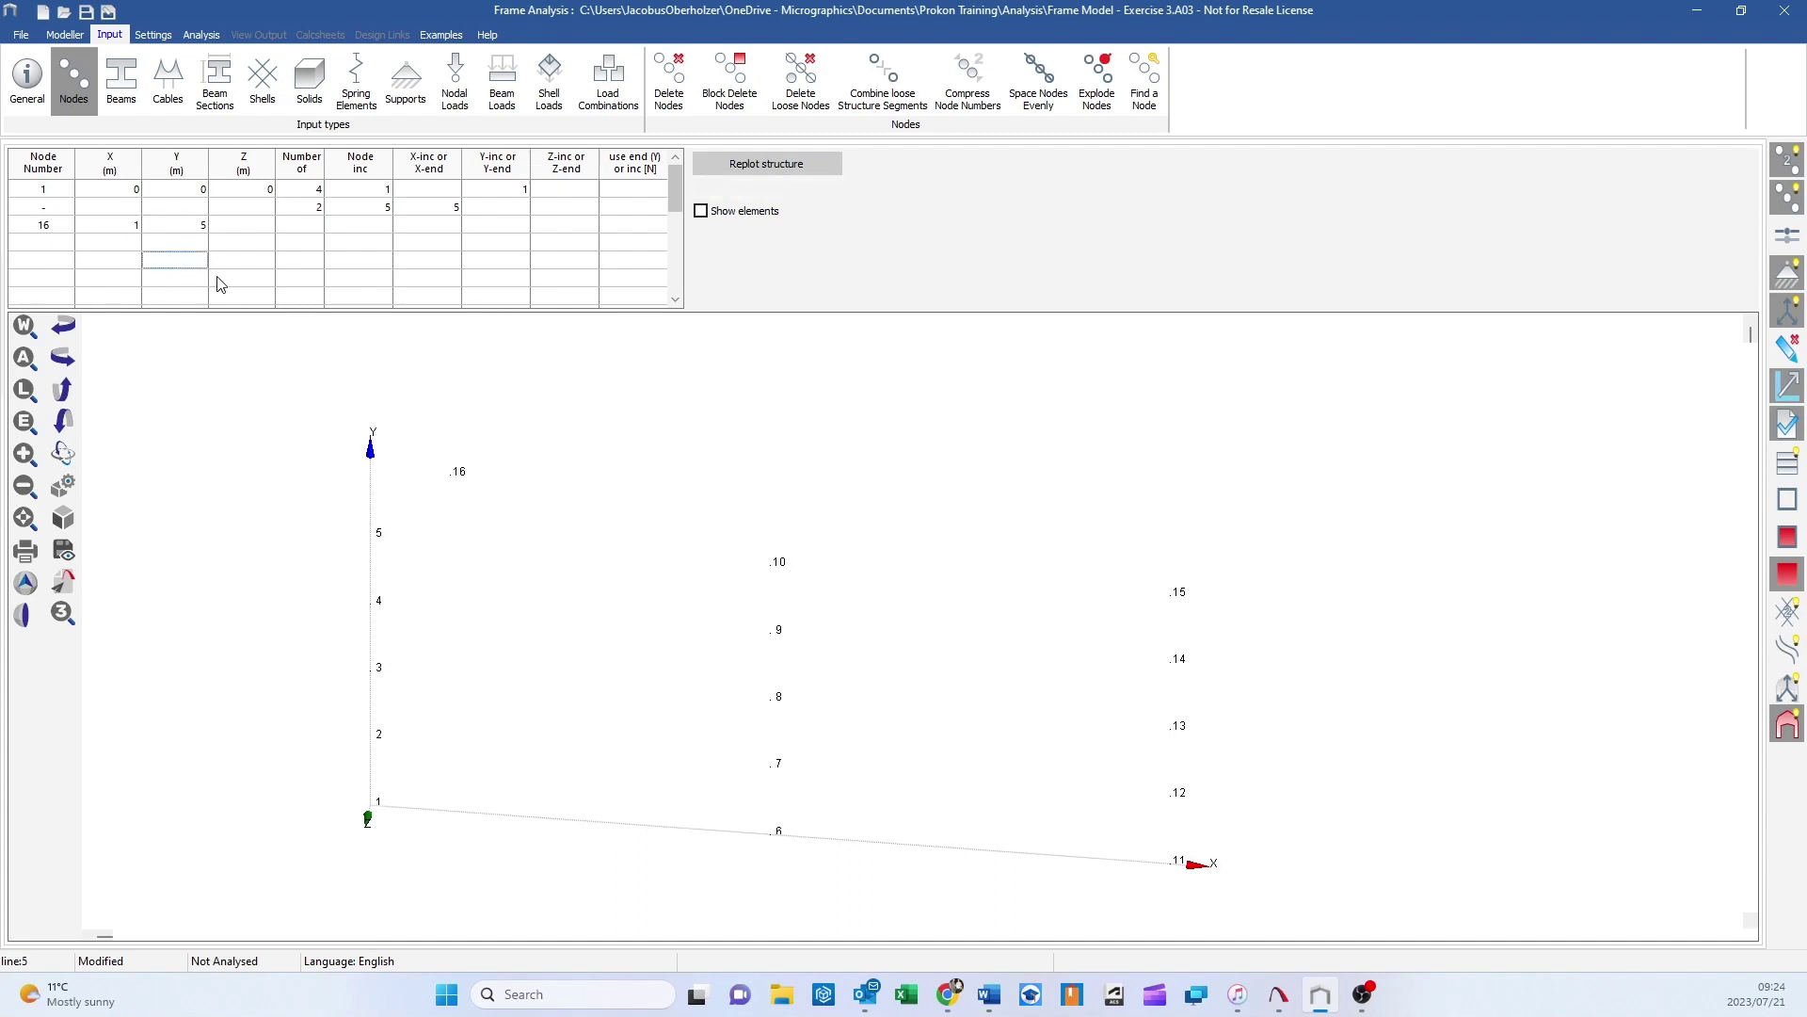
- Generate 1 additional node from node 16 with a node increment of 1, X increment of 1 m and Y increment of 1 m
left_click(319, 229)
type("1")
left_click(372, 226)
type("1")
left_click(435, 226)
type("1")
left_click(486, 232)
type("1")
left_click(482, 258)
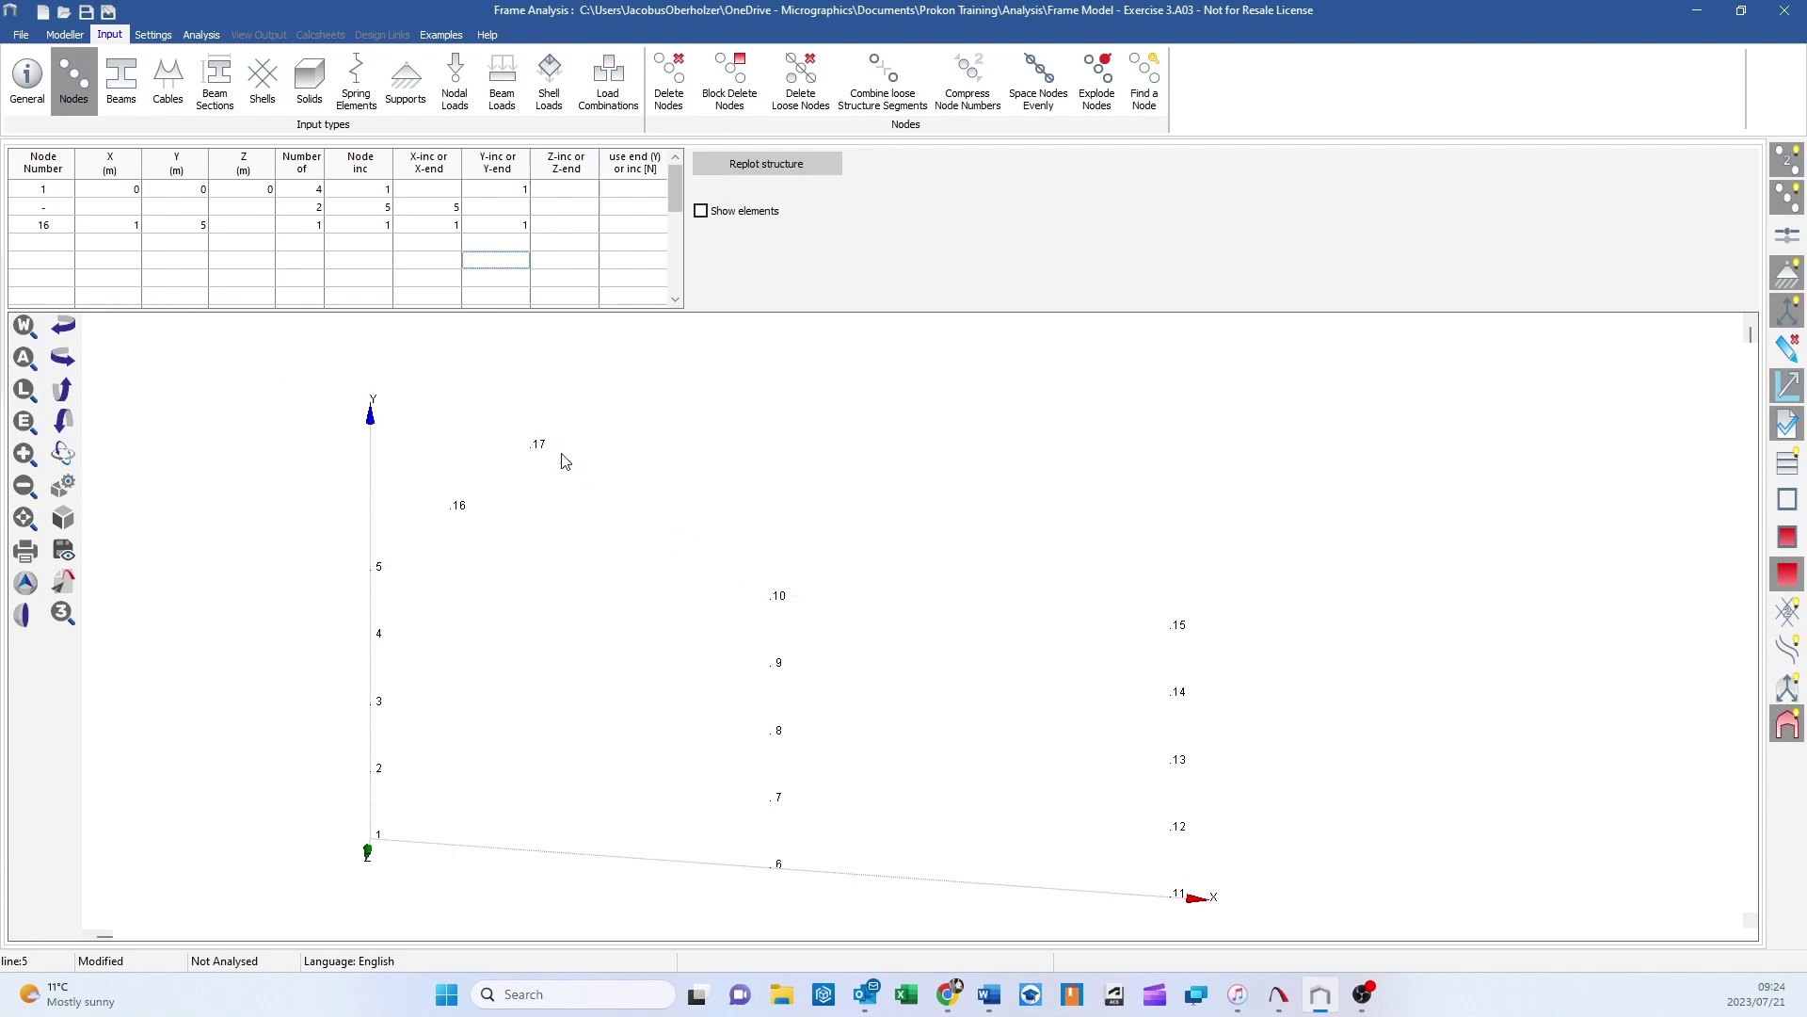
- Add node 18 in a new row at X 2.5 m and Y 6.5 m
left_click(55, 247)
type("18")
left_click(118, 243)
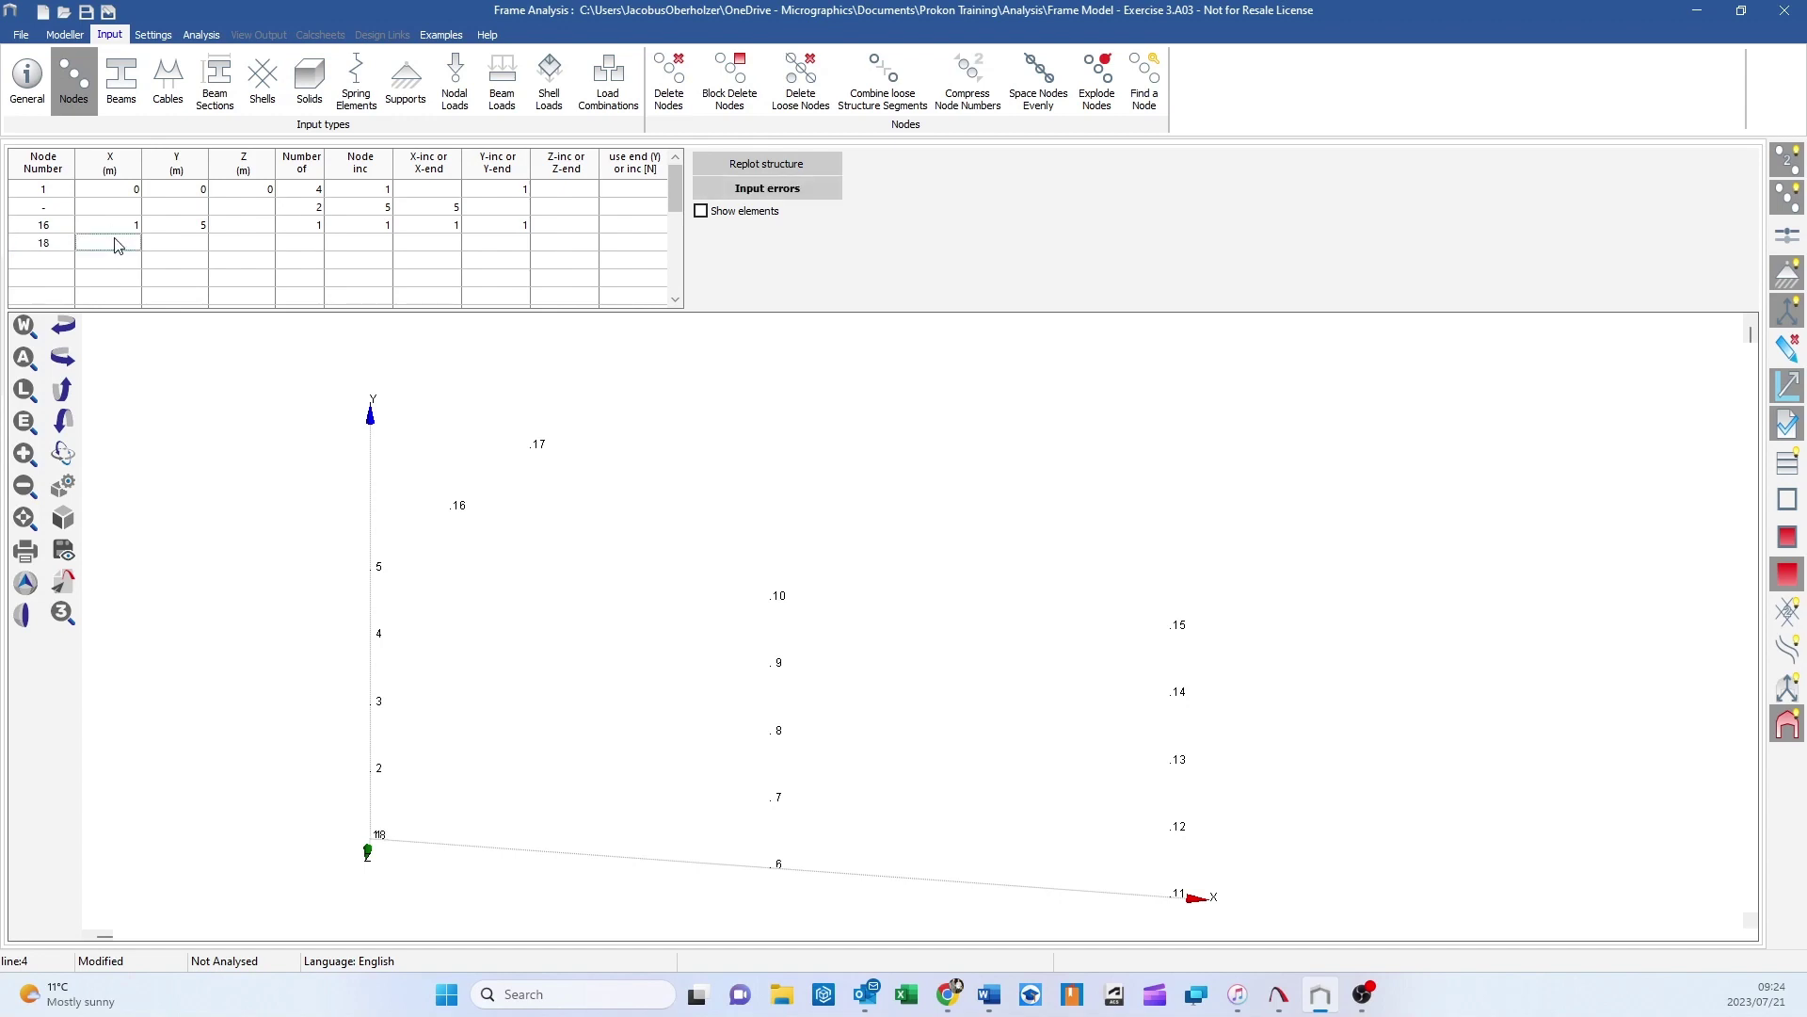
type("2.5")
left_click(179, 243)
type("6")
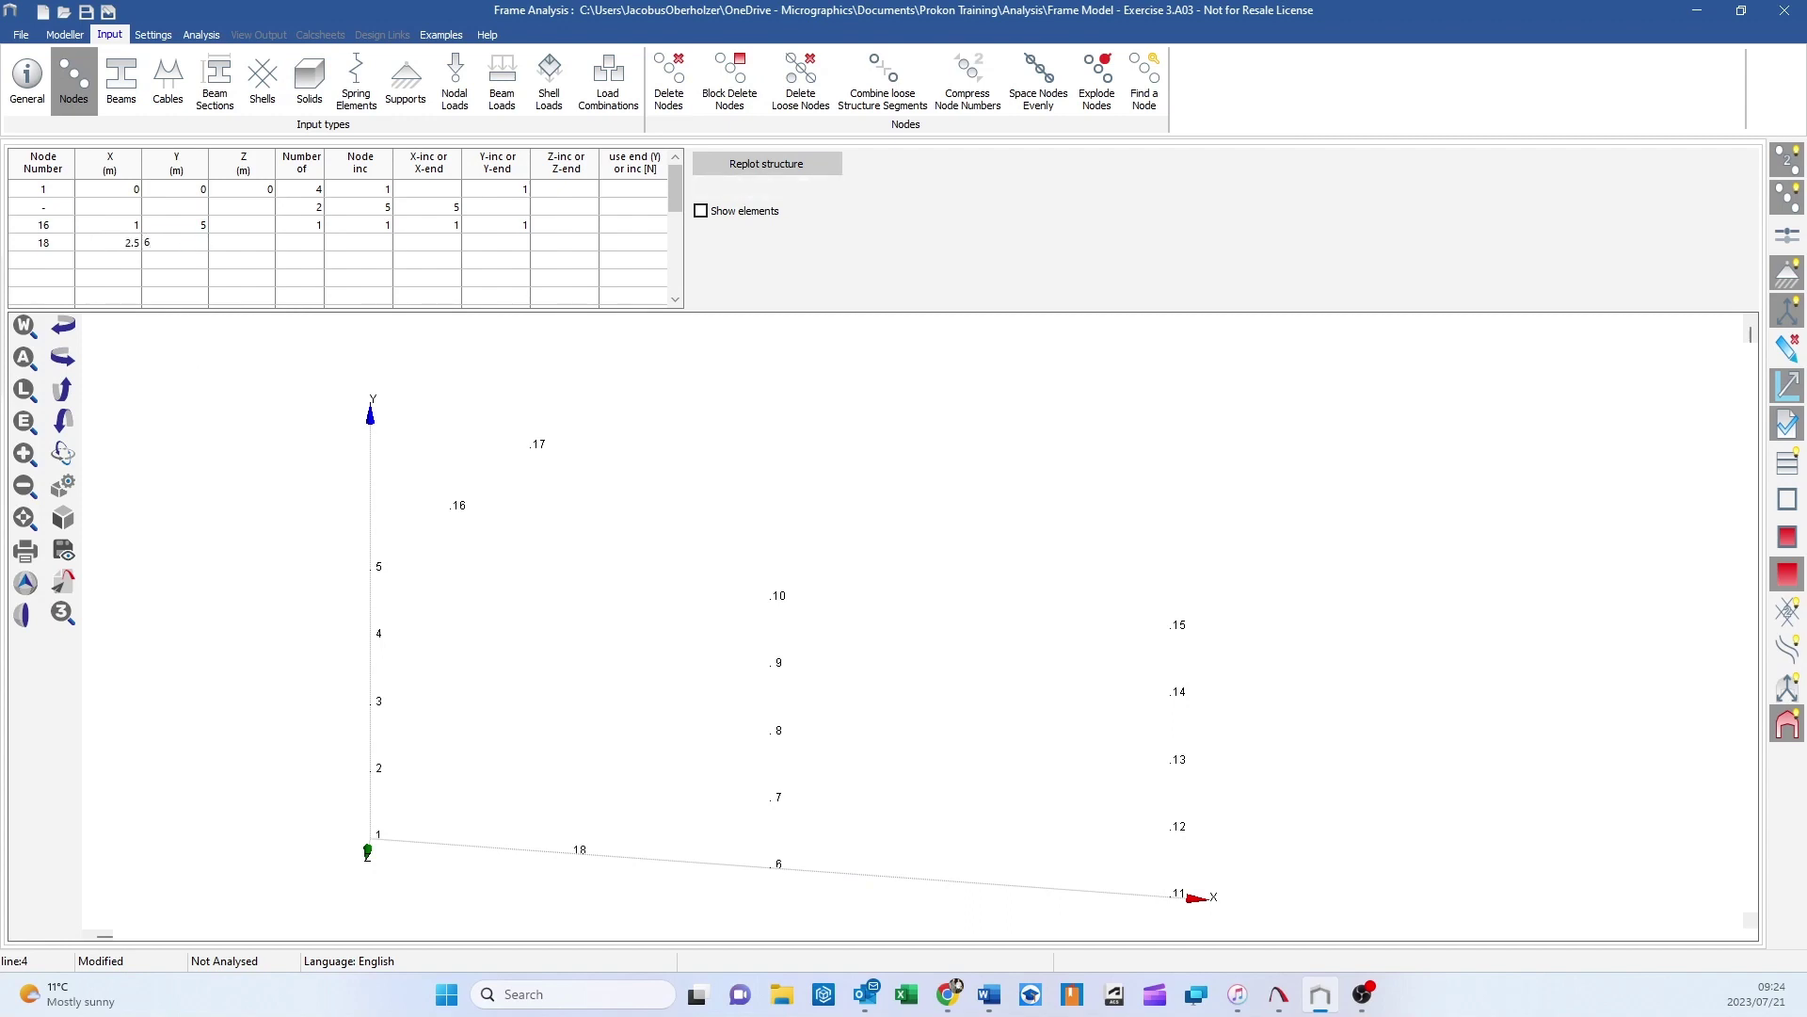
type(".5")
key("Return")
- Add a block row B3-4 that copies rows 3 to 4 once with a node increment of 3 and an X increment of 5 m
mouse_move(572, 446)
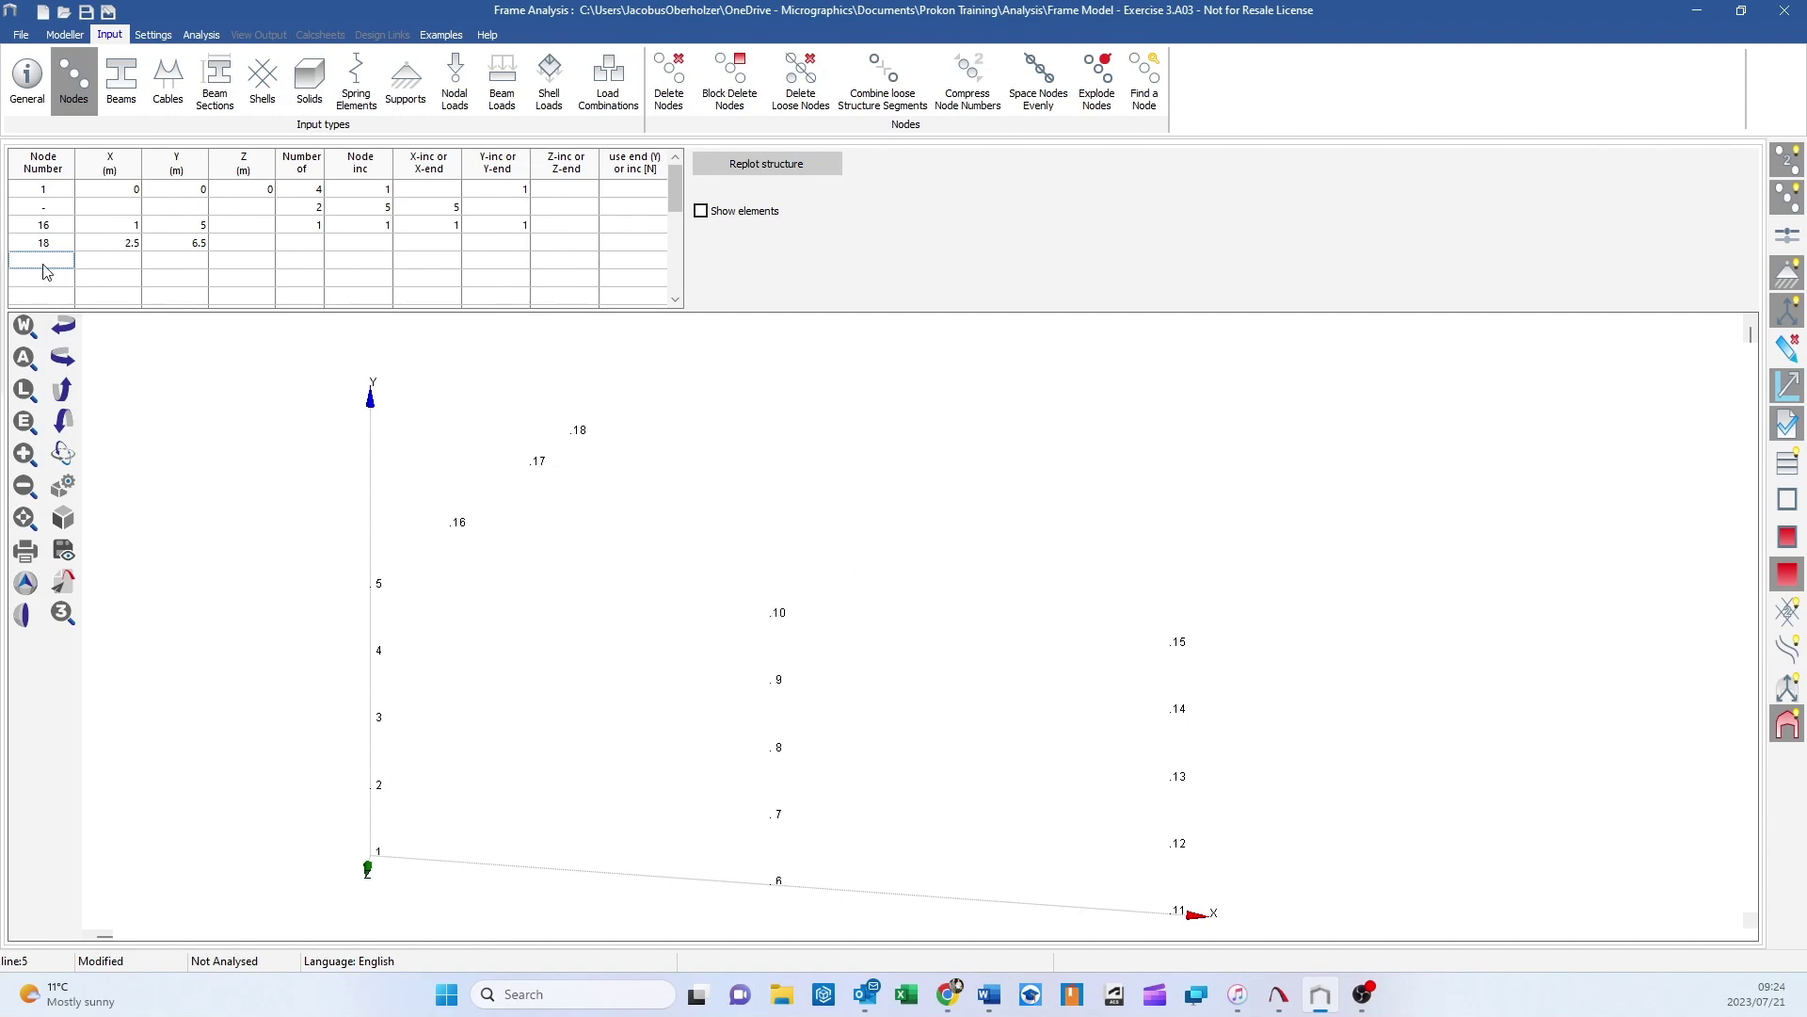
type("B3-4")
left_click(314, 264)
type("1")
left_click(358, 268)
left_click(443, 264)
type("5")
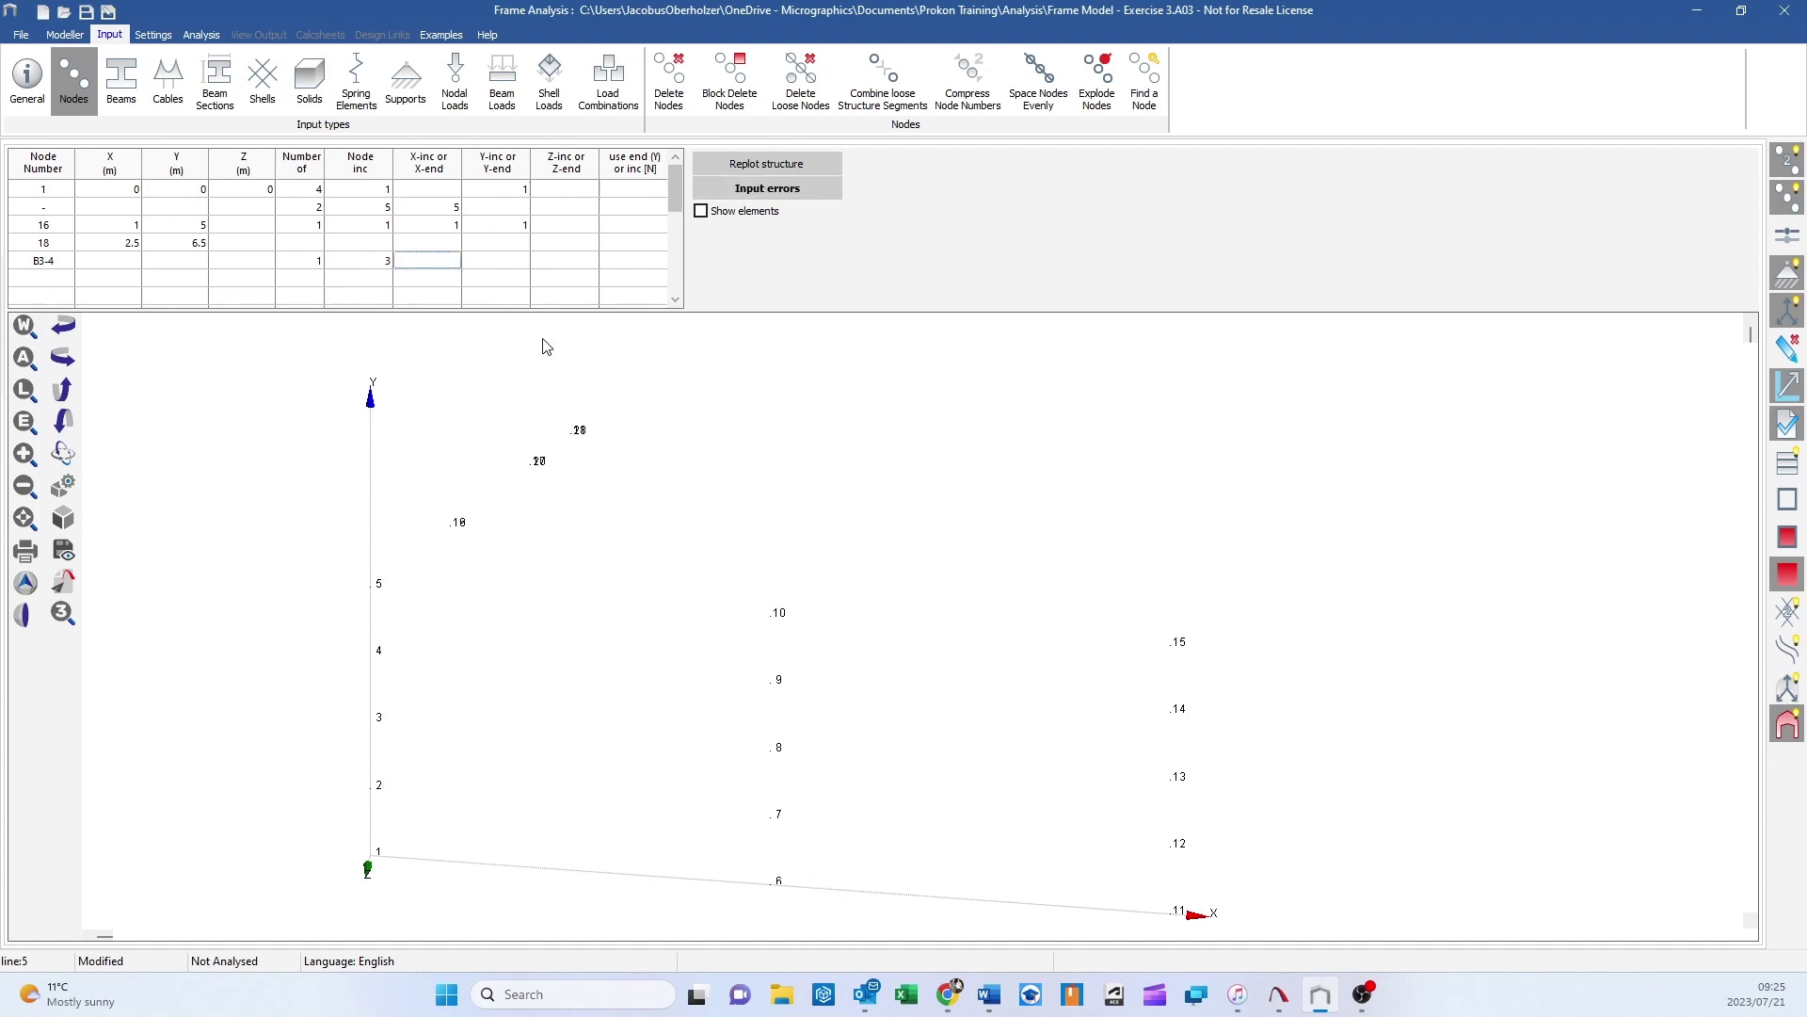
key("Return")
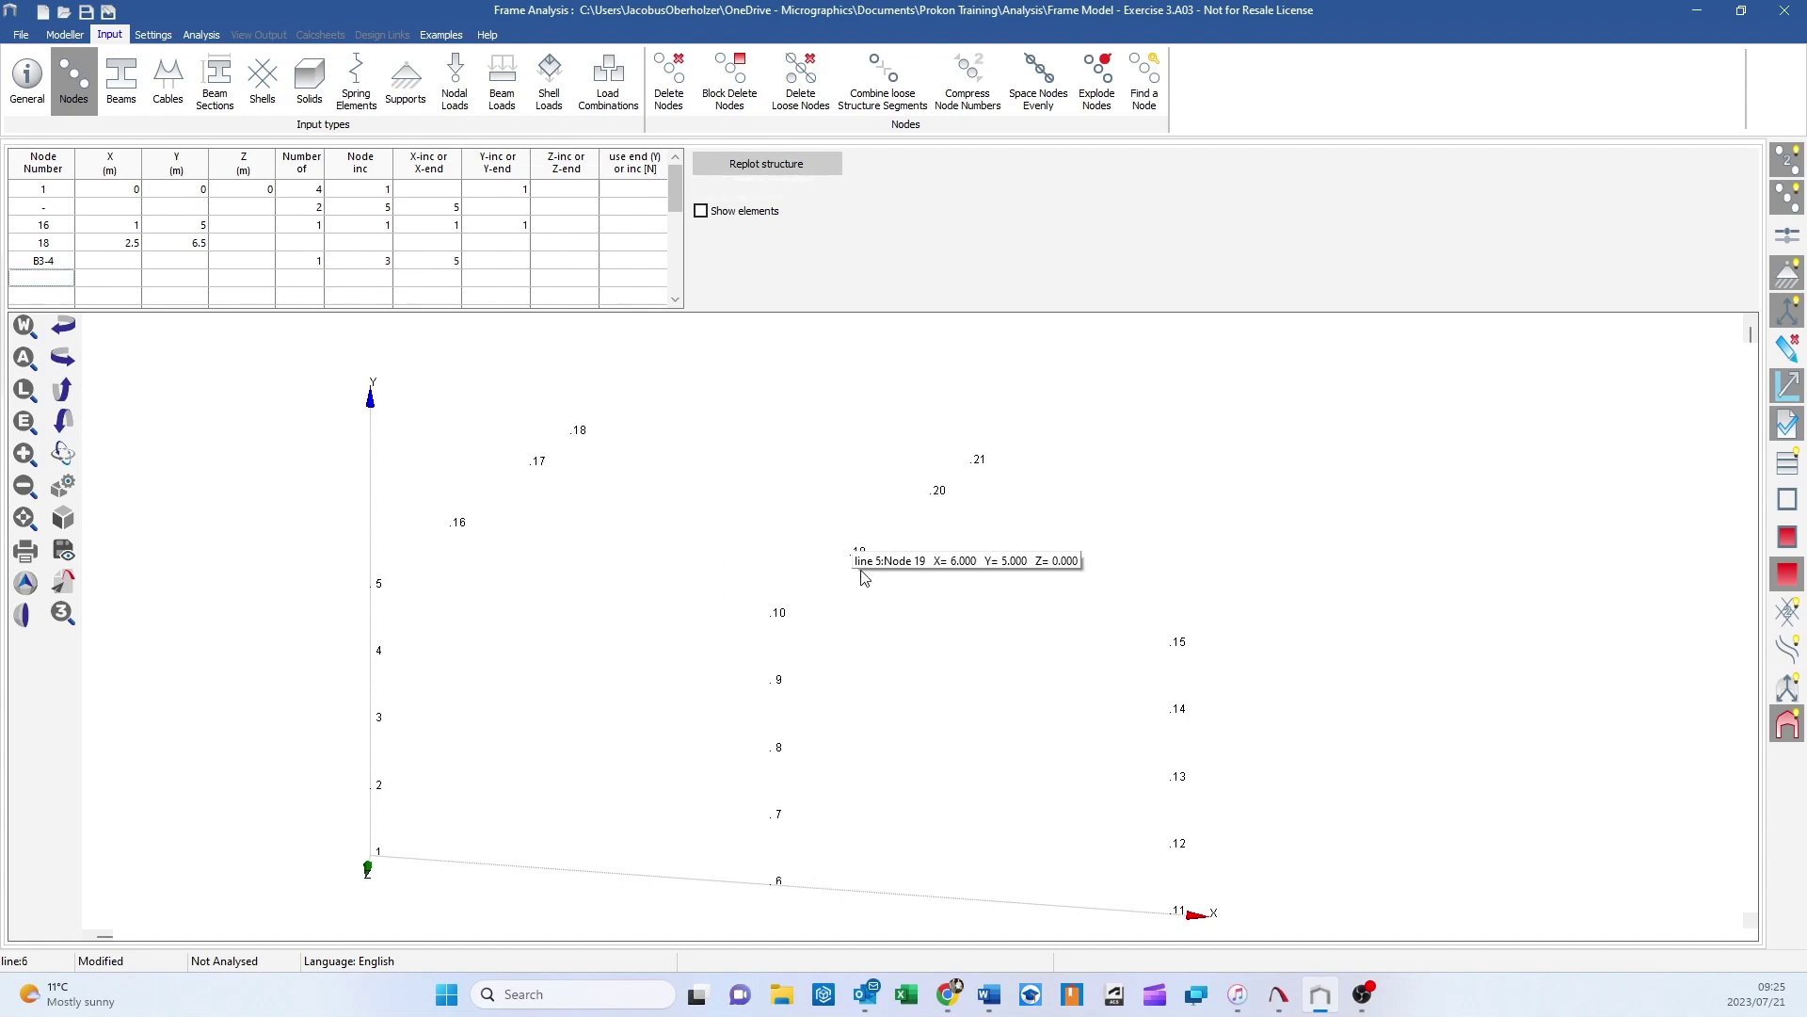
- Add node 22 in a new row at X 4 m and Y 5 m
mouse_move(786, 621)
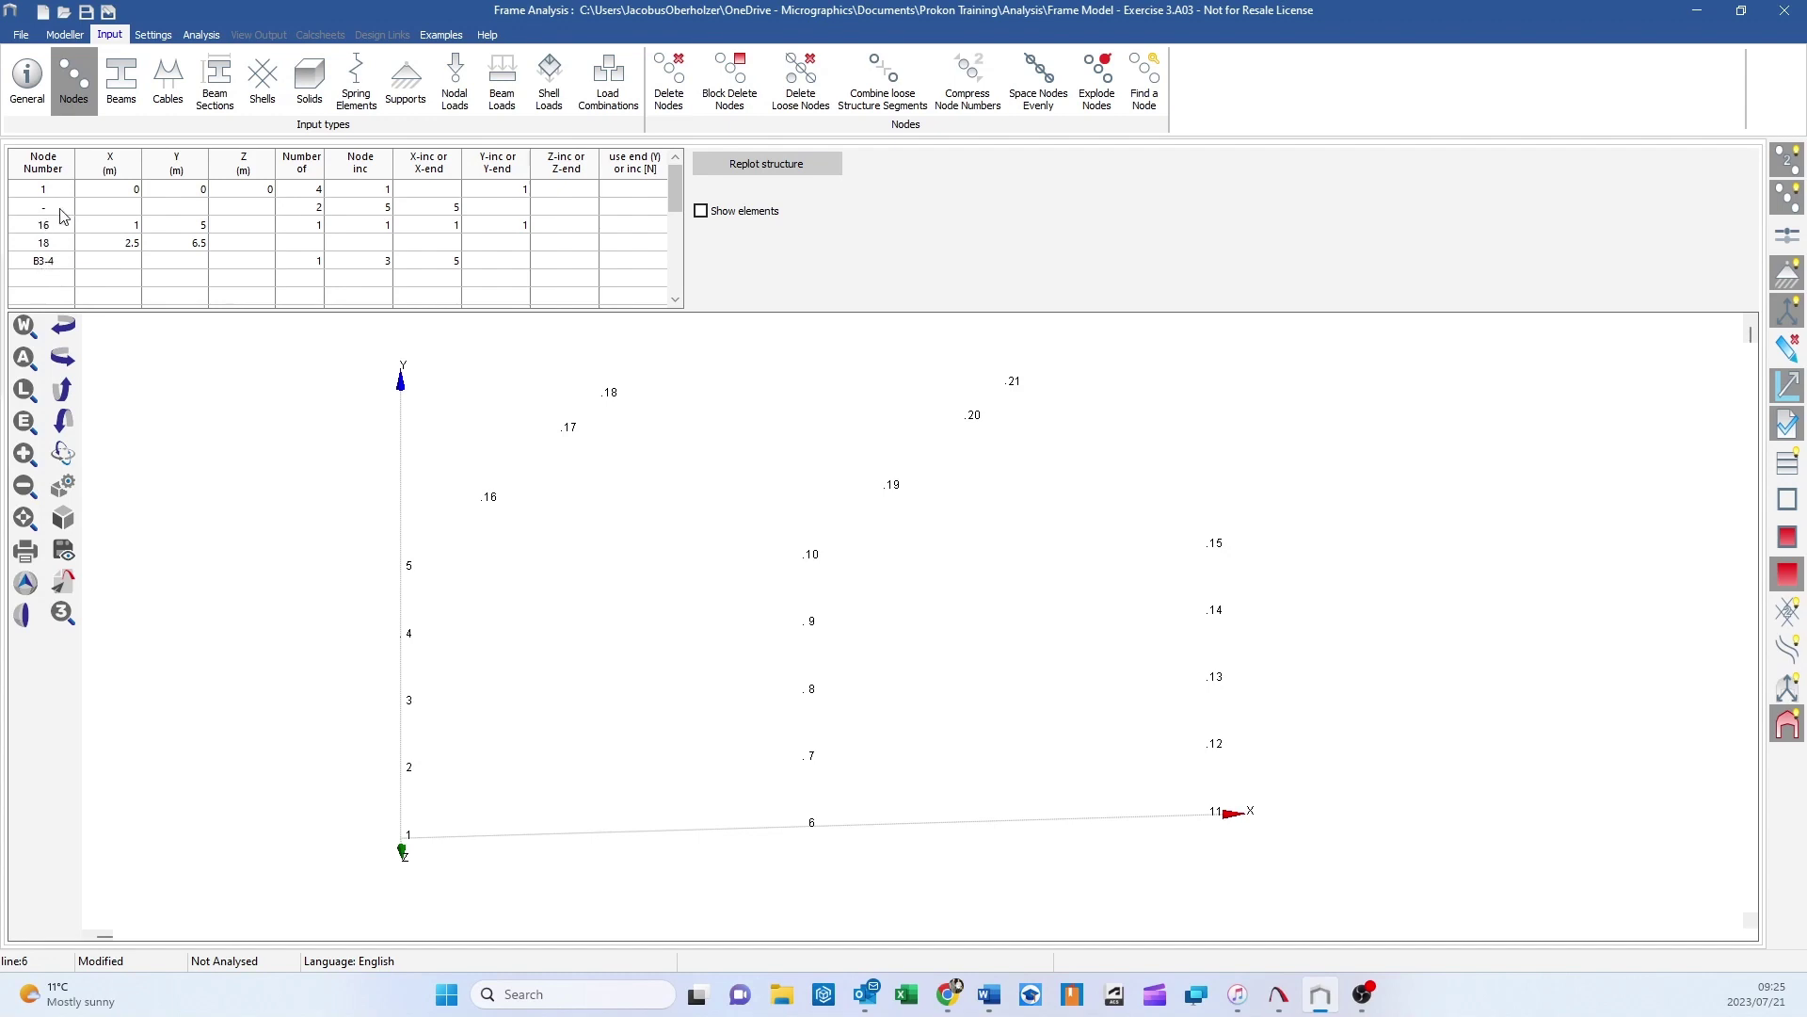
middle_click_drag(605, 391, 674, 568)
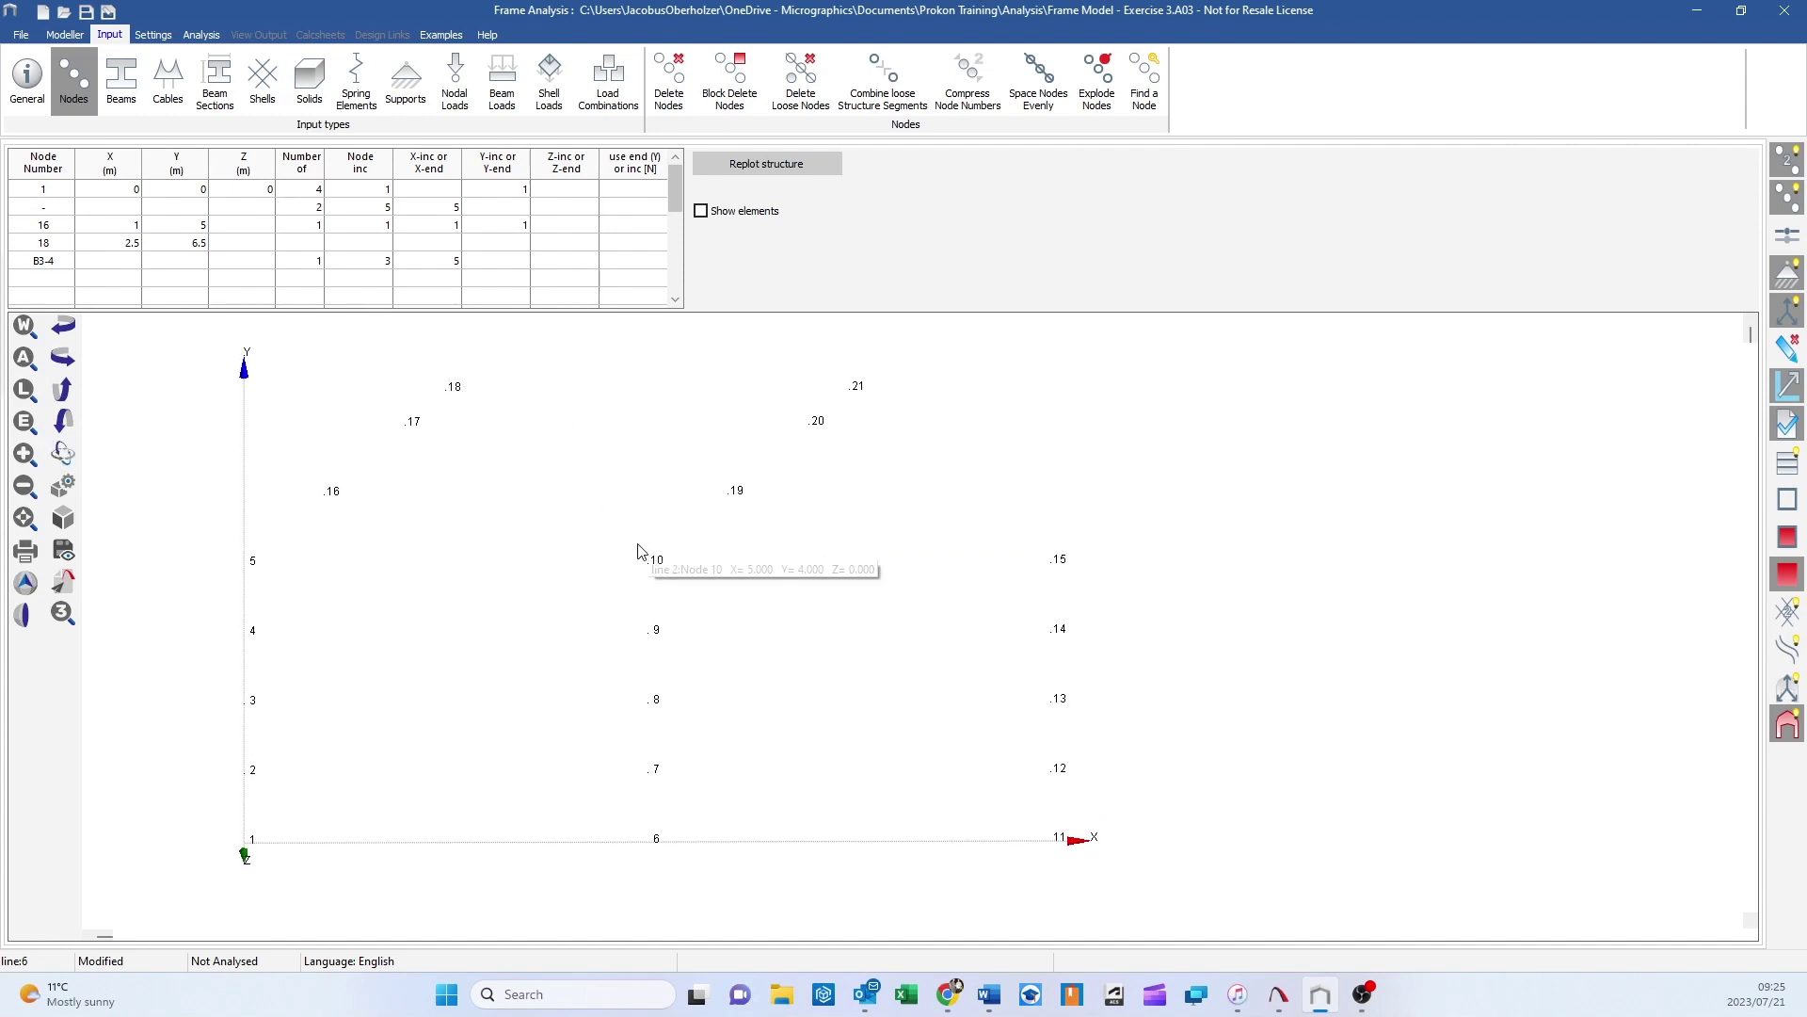
left_click(42, 277)
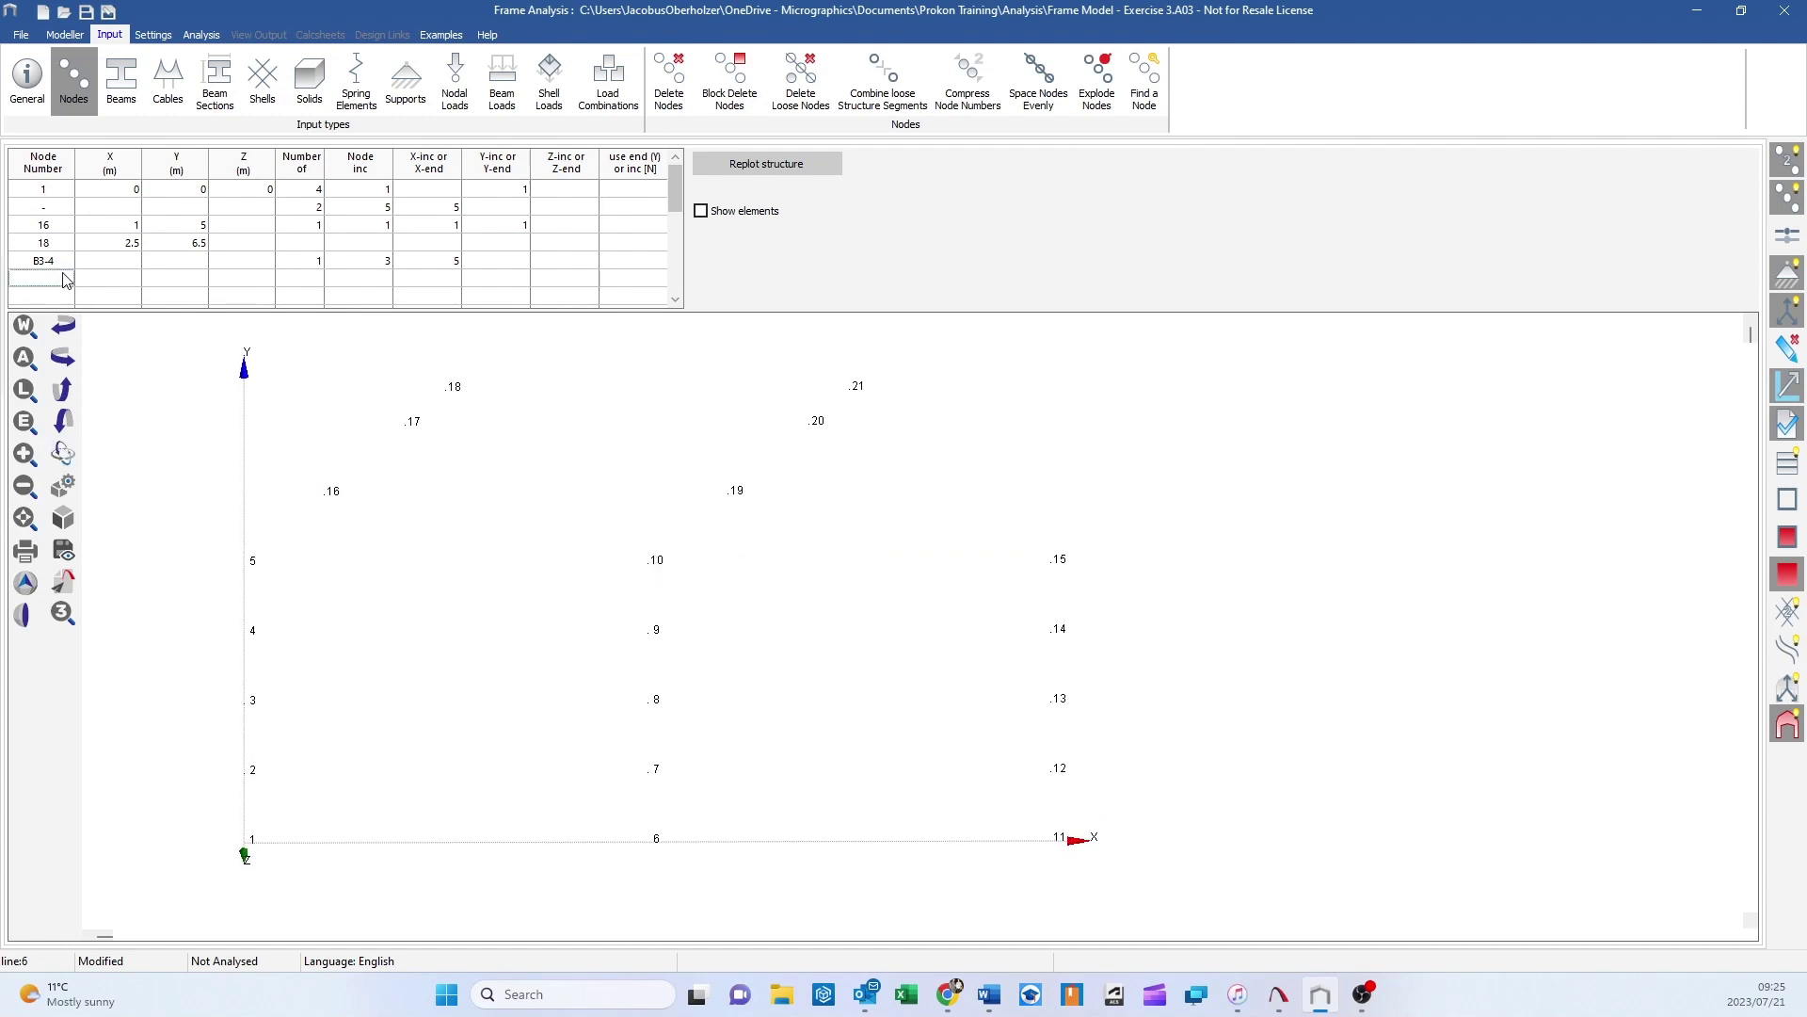
type("22")
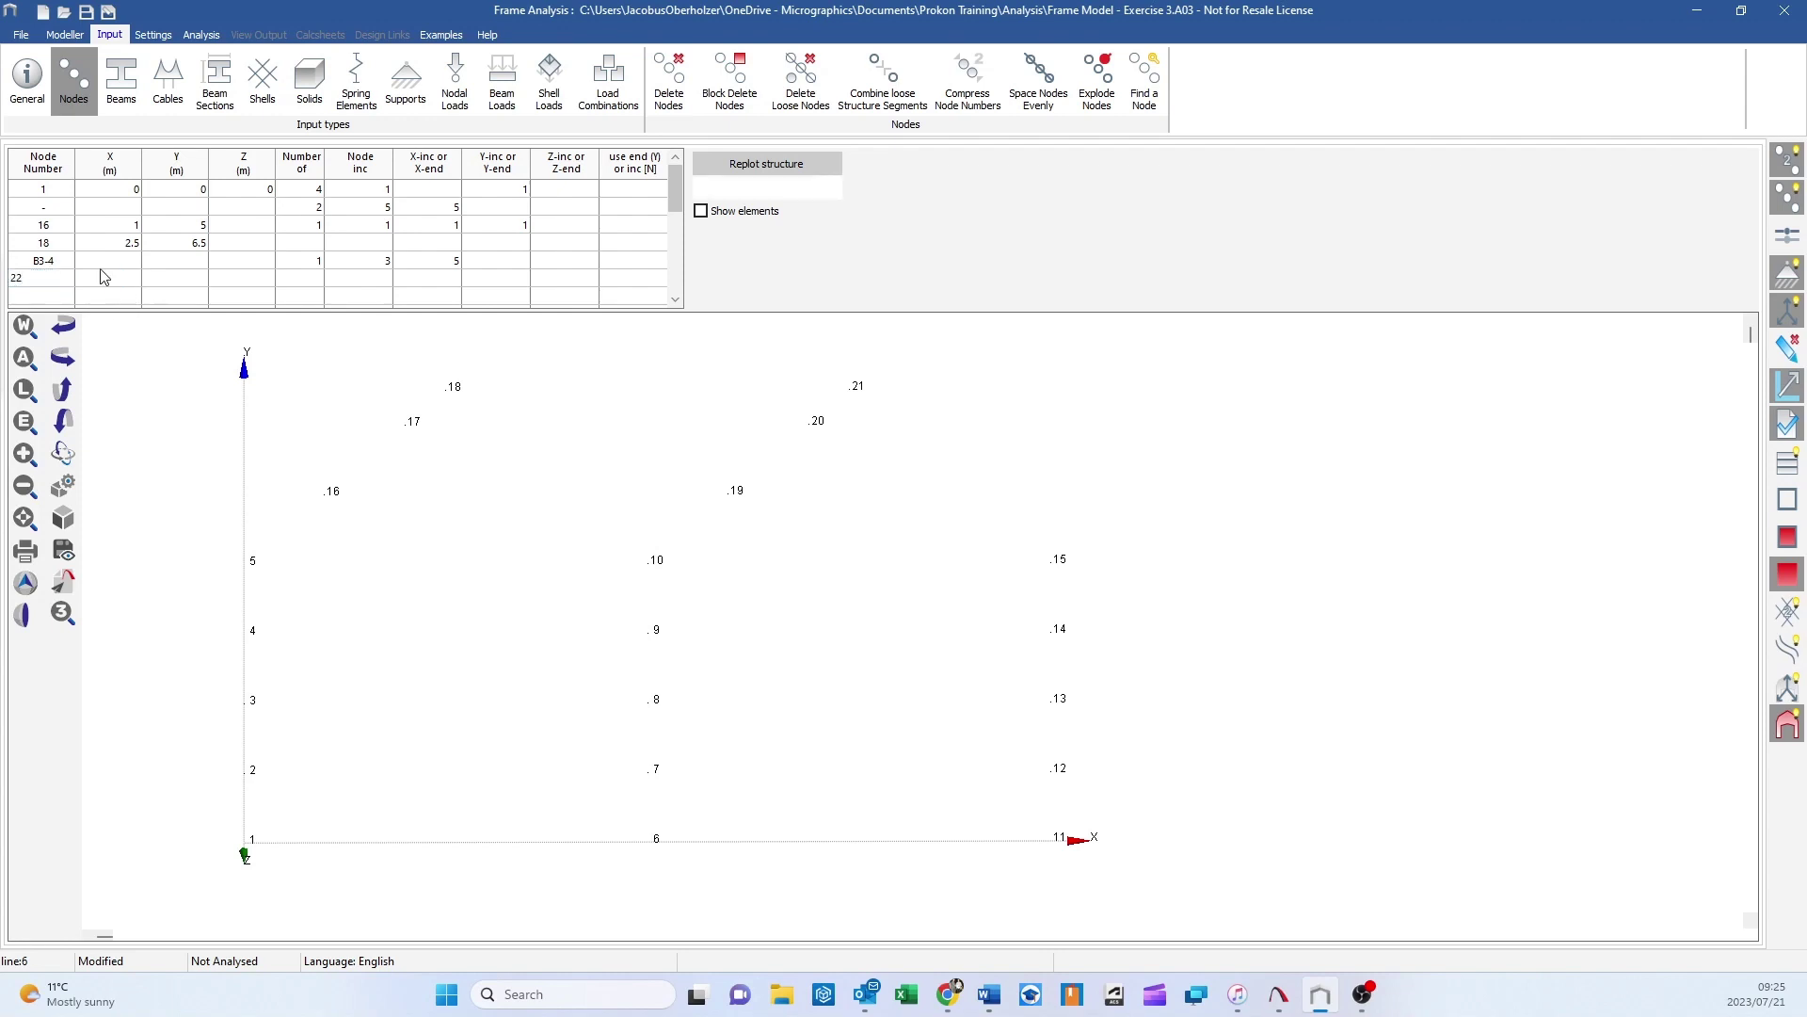
left_click(118, 279)
type("4")
left_click(180, 274)
type("5")
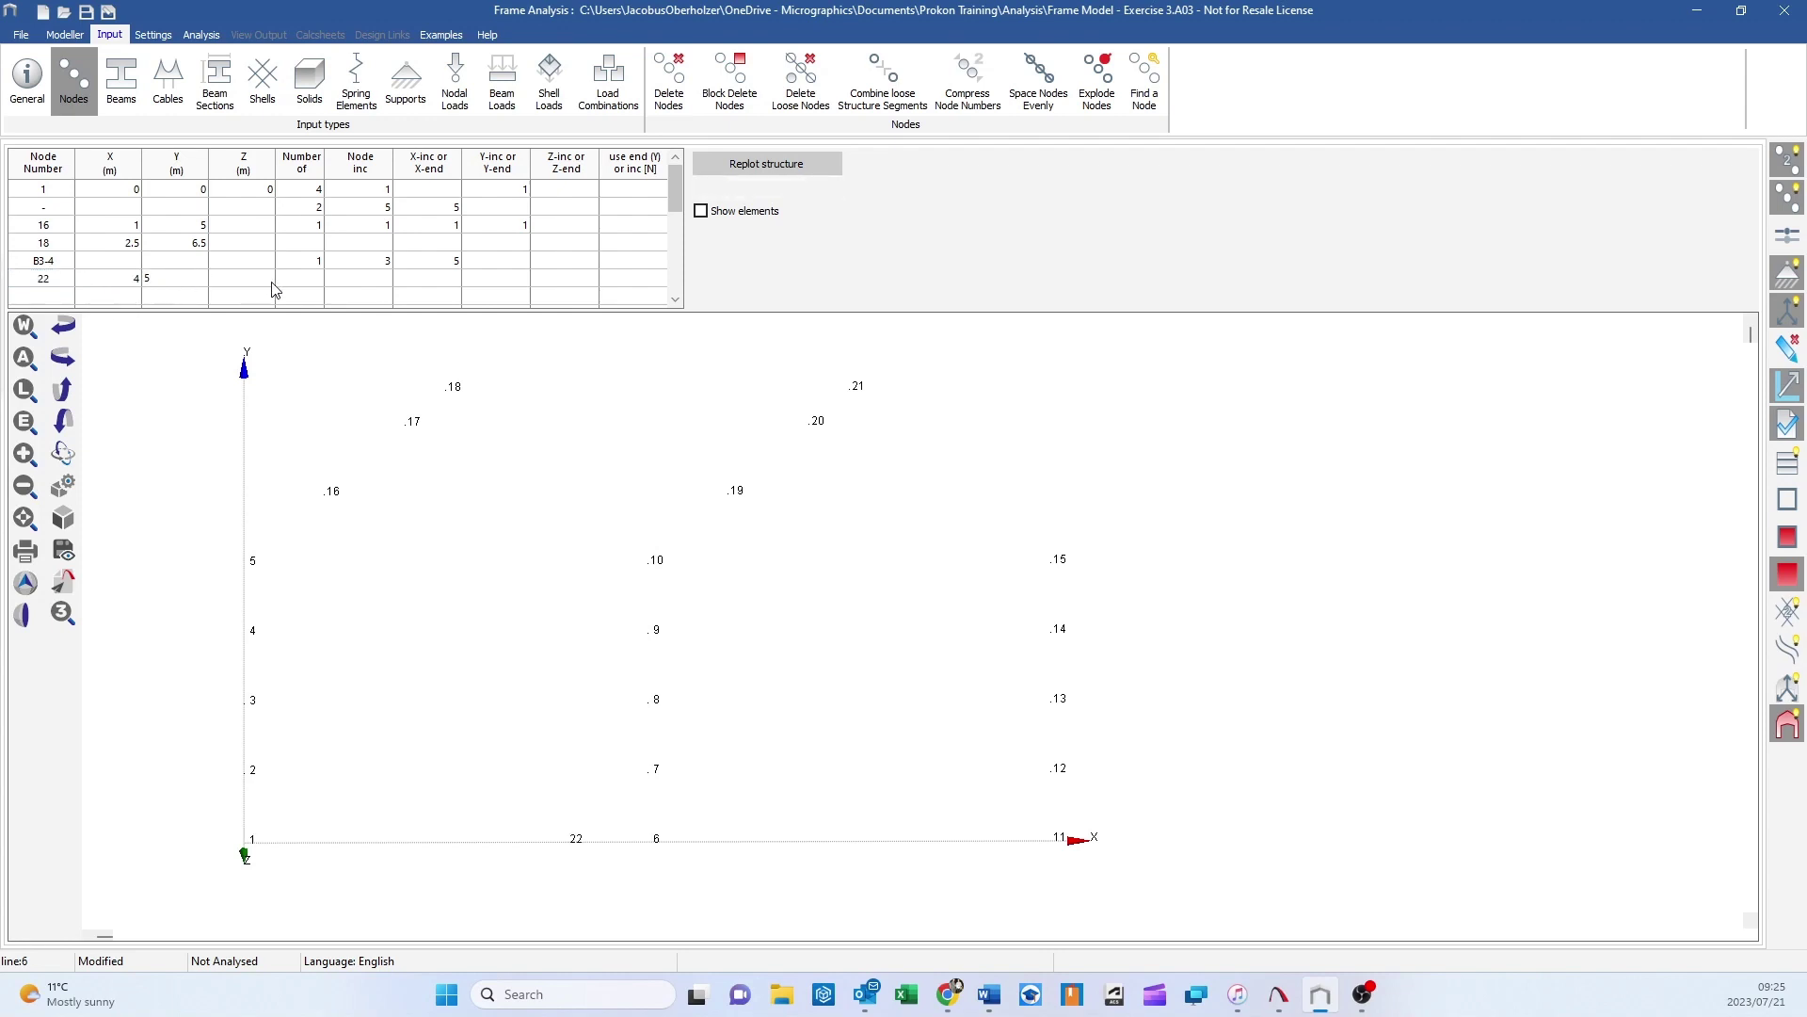
- Generate 1 additional node from node 22 with a node increment of 1, X increment of -1 m and Y increment of 1 m
left_click(300, 281)
type("1")
left_click(364, 279)
type("1")
left_click(425, 281)
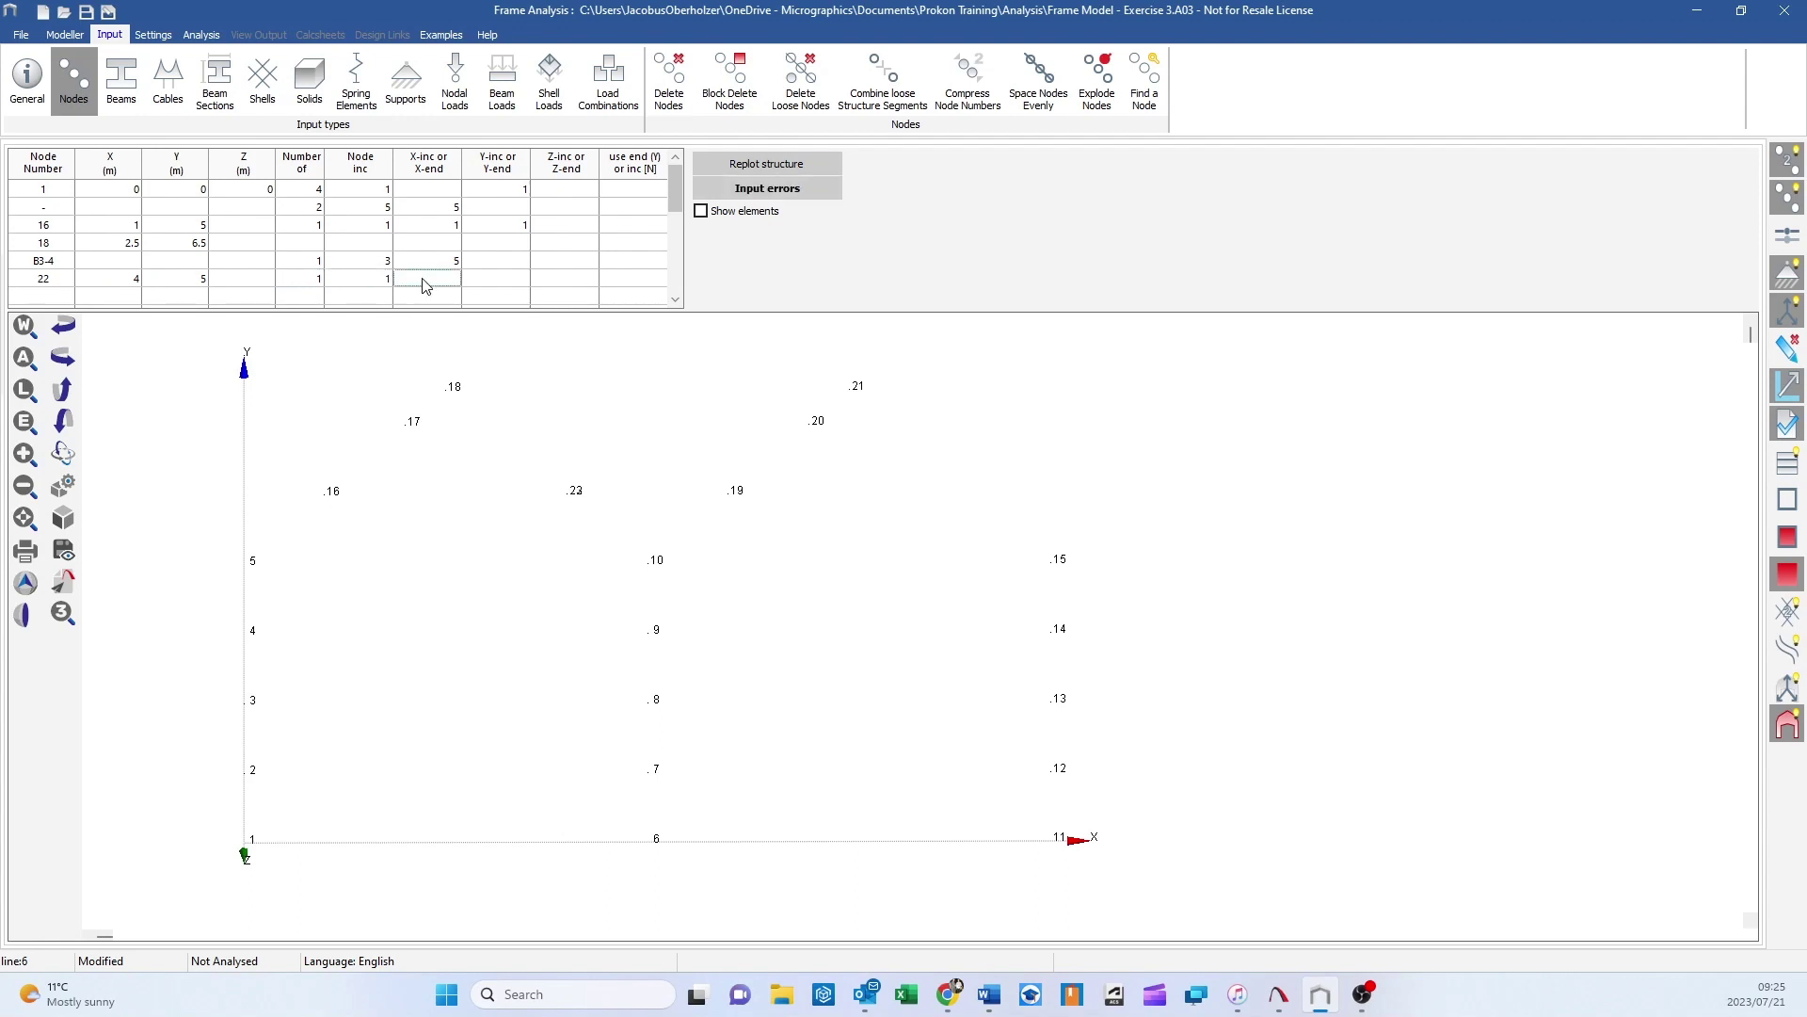
type("-1")
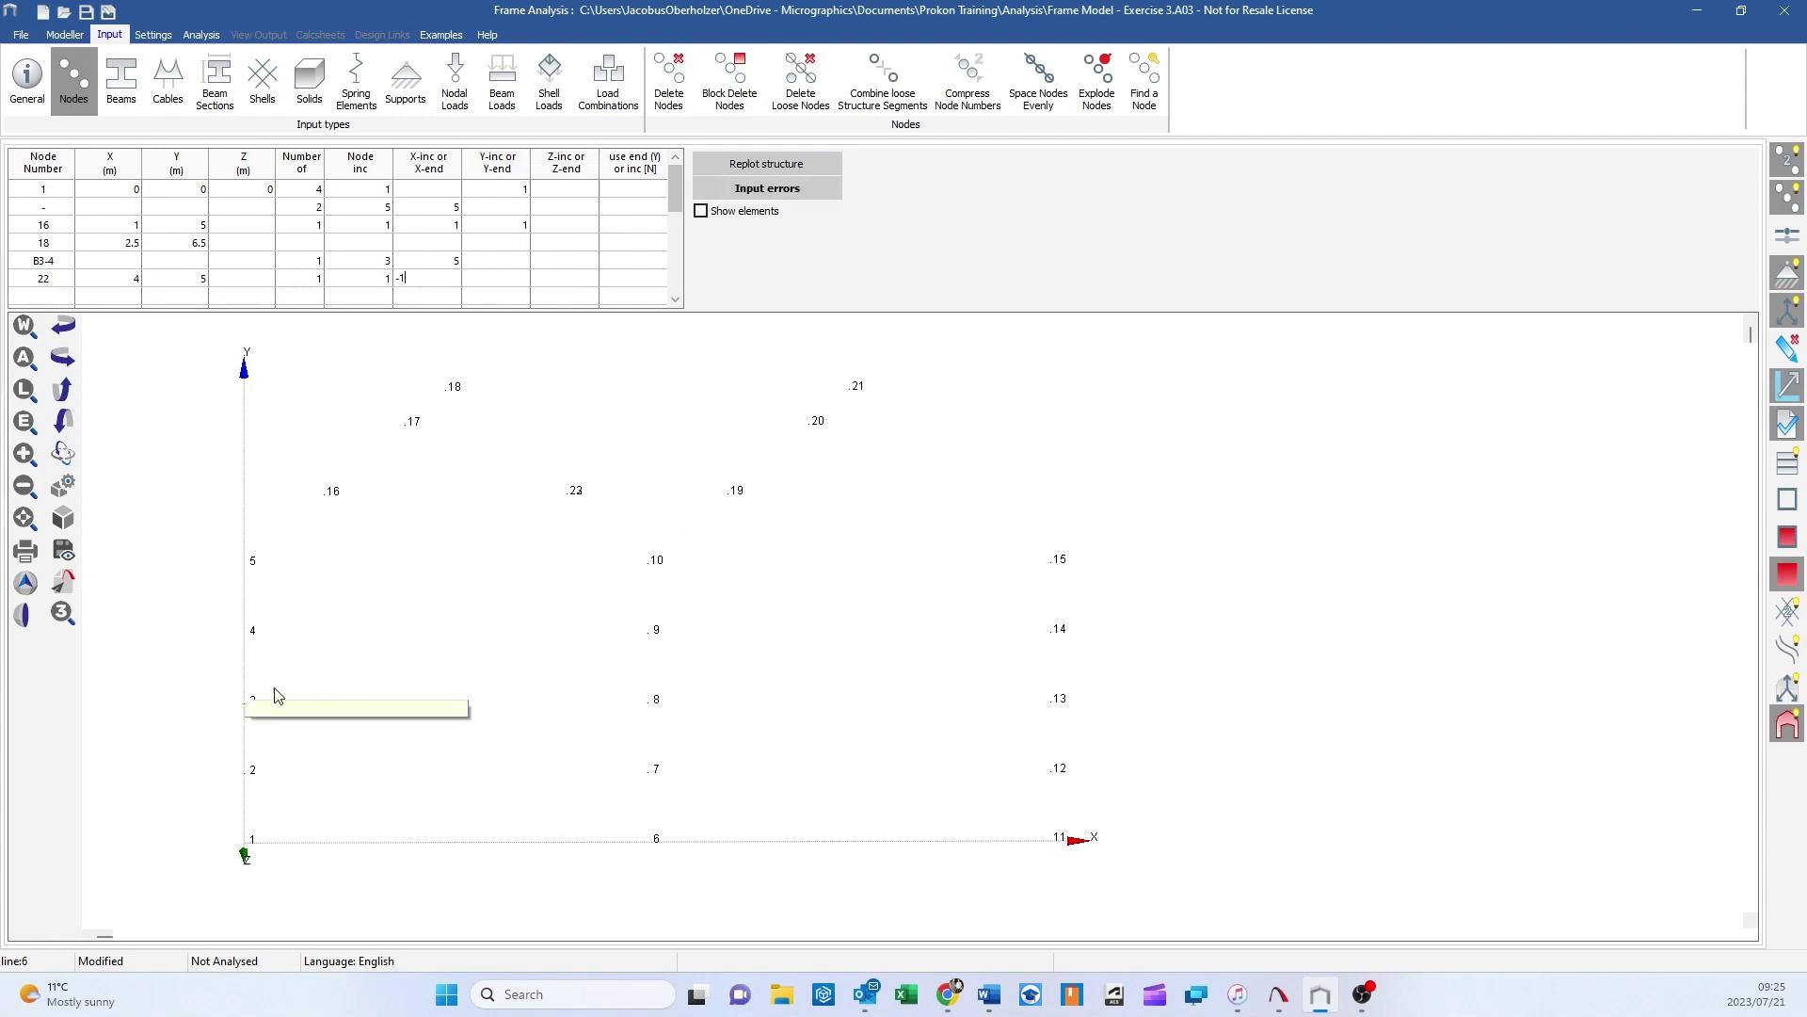
left_click(505, 280)
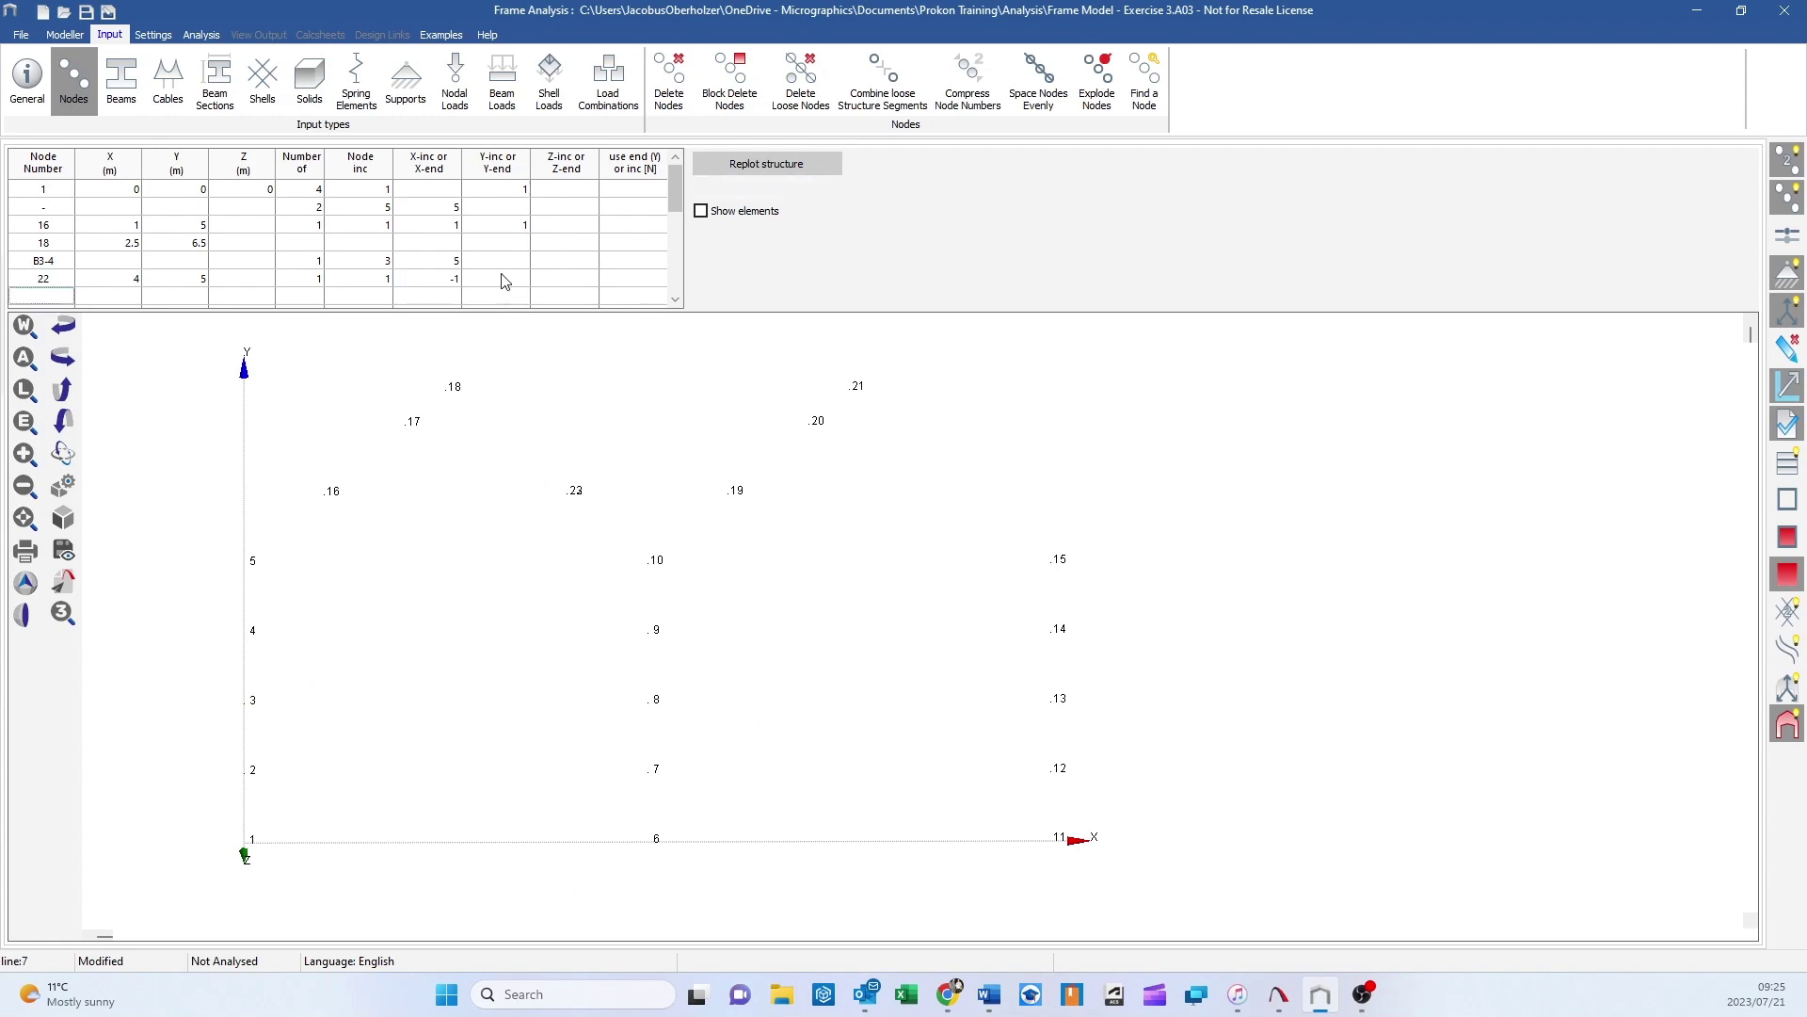
type("1")
key("Return")
- Add a "-" row that copies the node 22 row once with a node increment of 3 and an X increment of 10 m
scroll(49, 299, "down", 1)
left_click(51, 280)
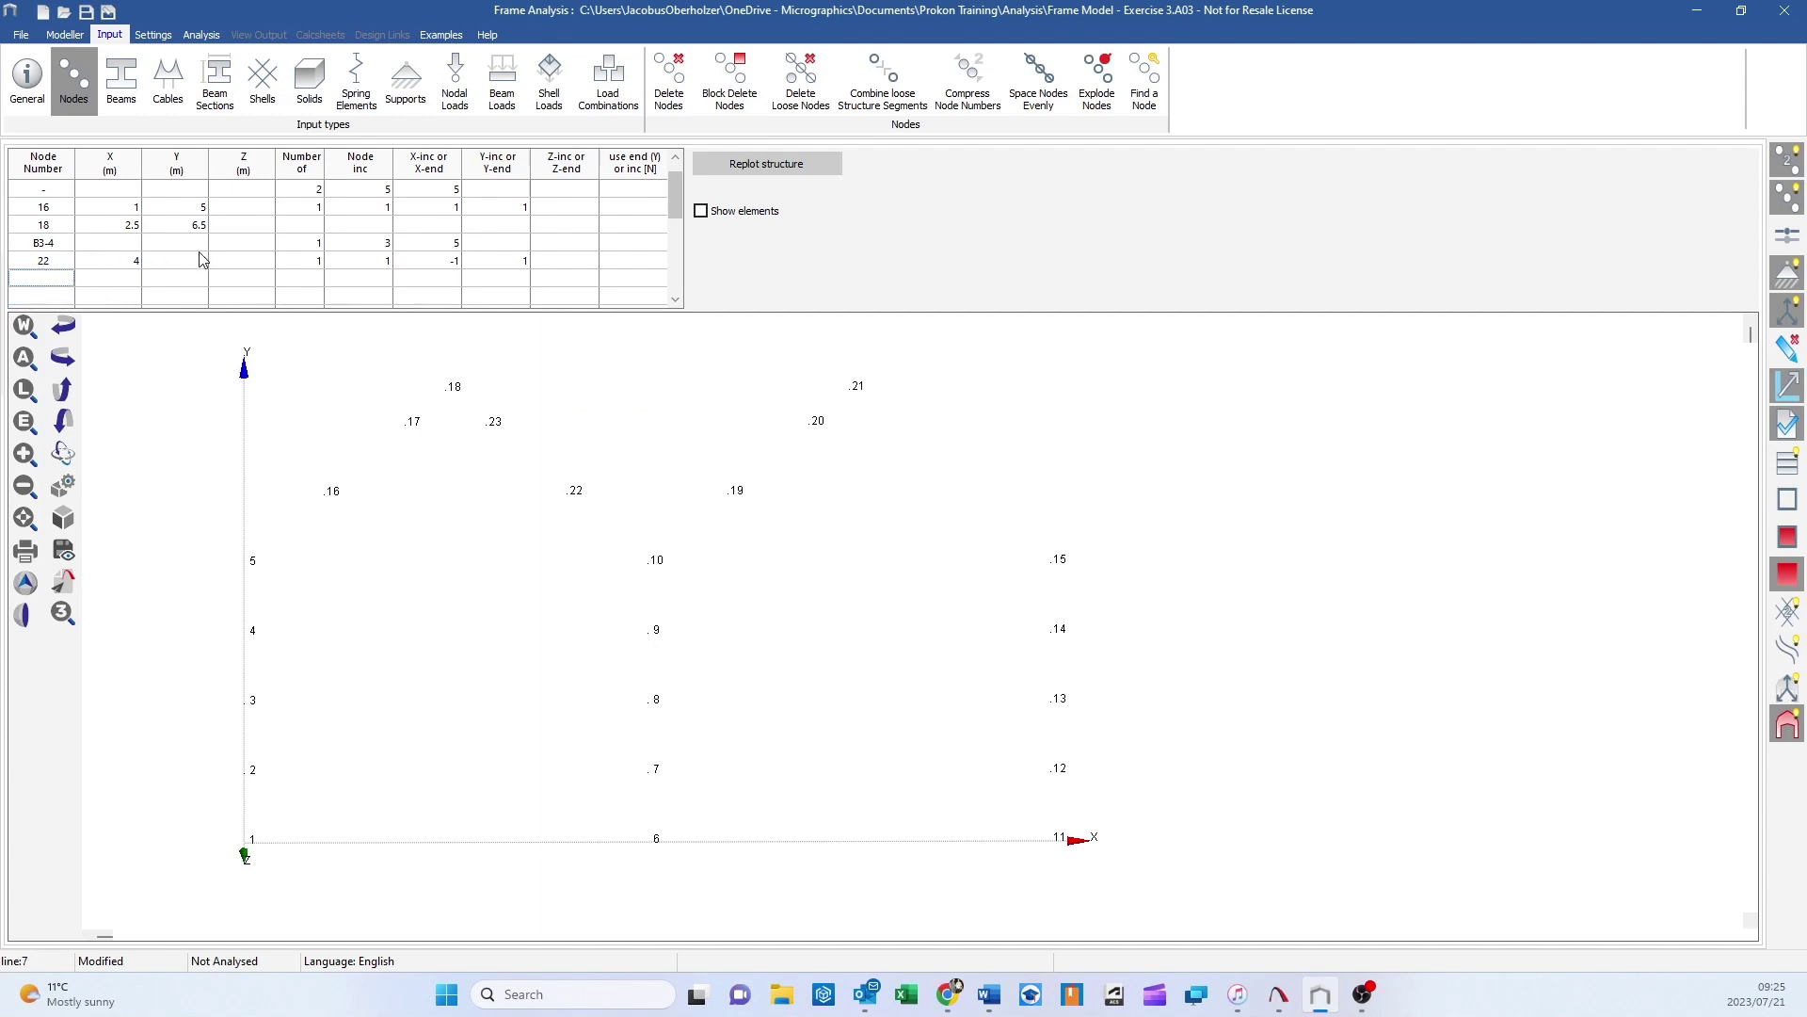
type("-")
left_click(304, 279)
type("1")
left_click(372, 285)
type("3")
left_click(428, 281)
type("10")
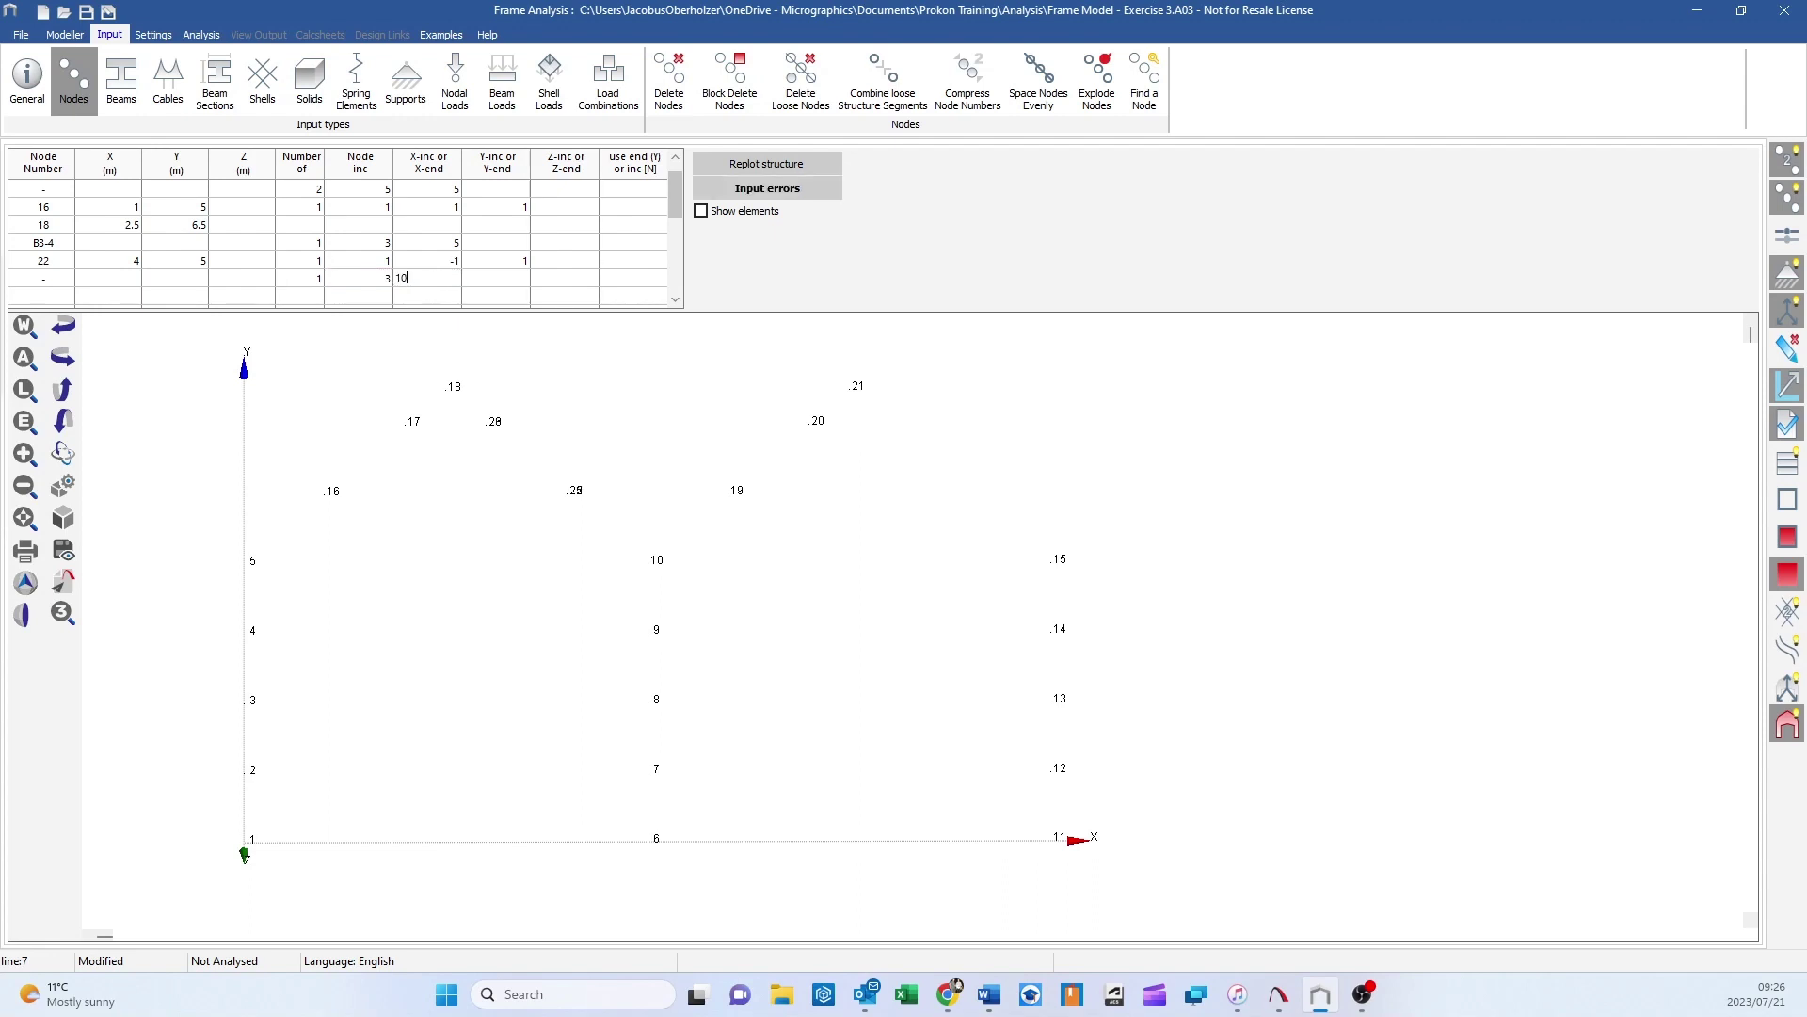
key("Return")
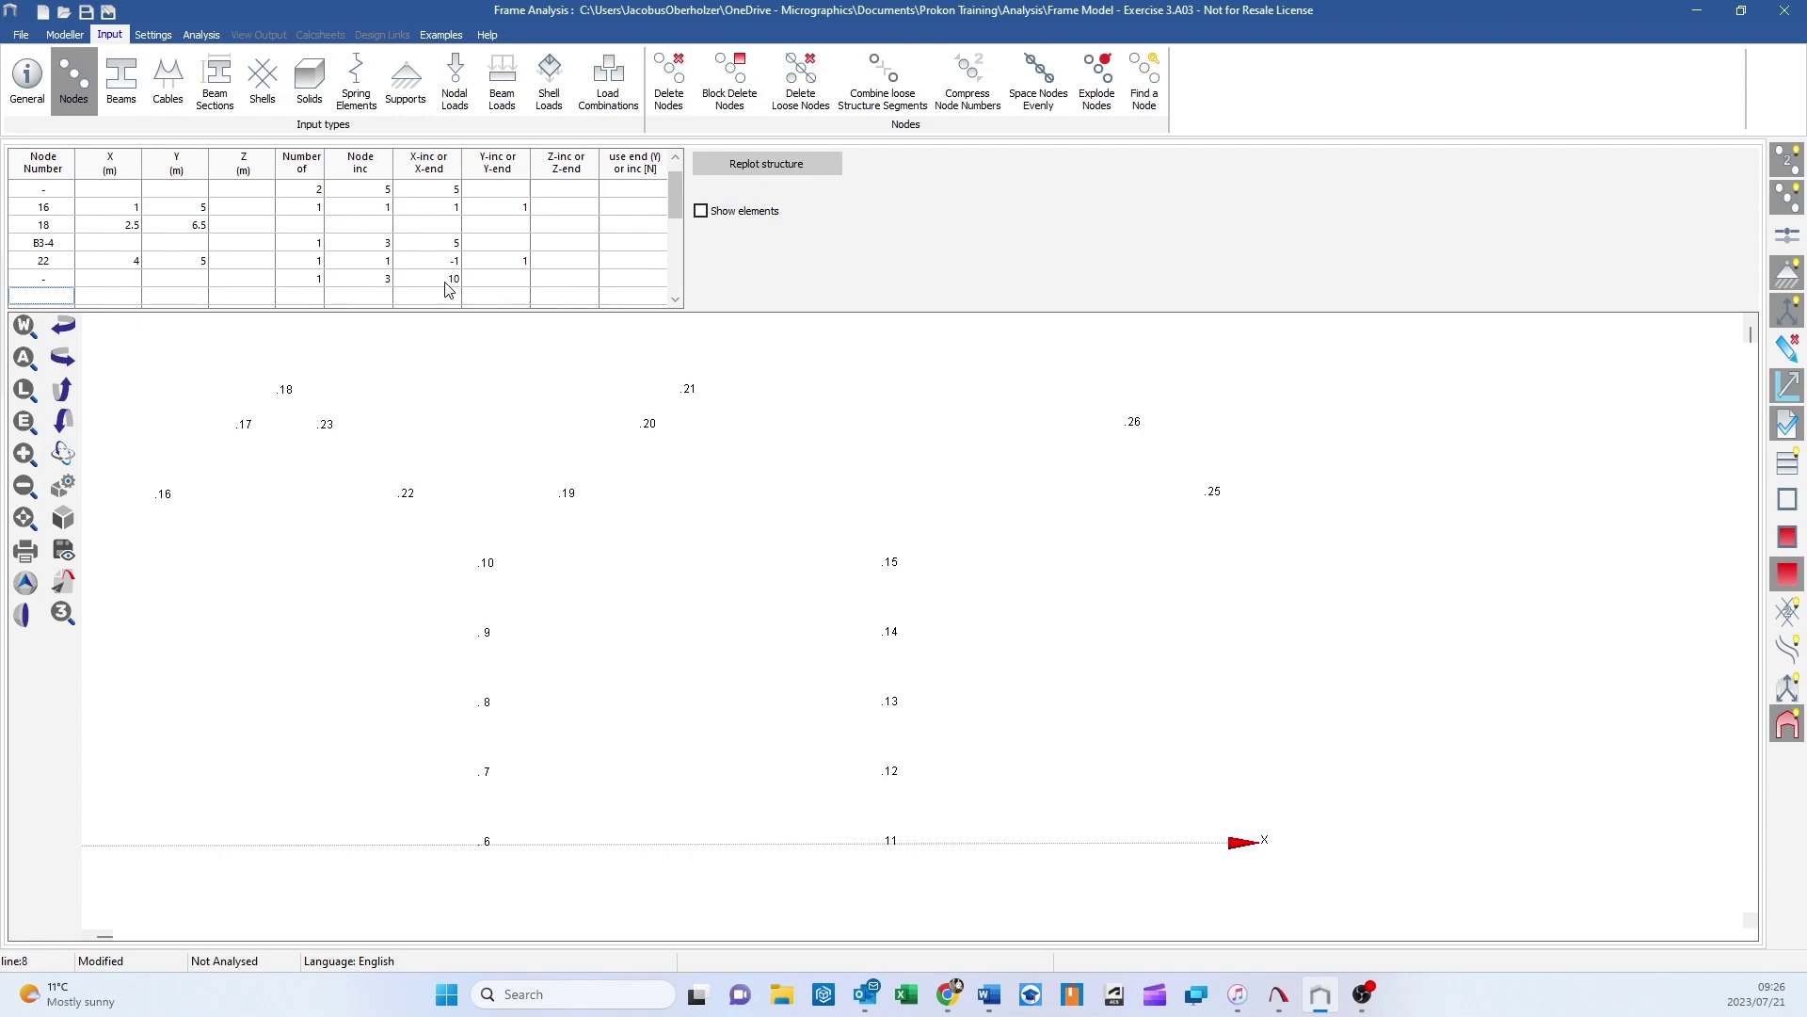
- Set the X increment of the last copy row to 5 m
left_click(448, 283)
type("5")
key("Return")
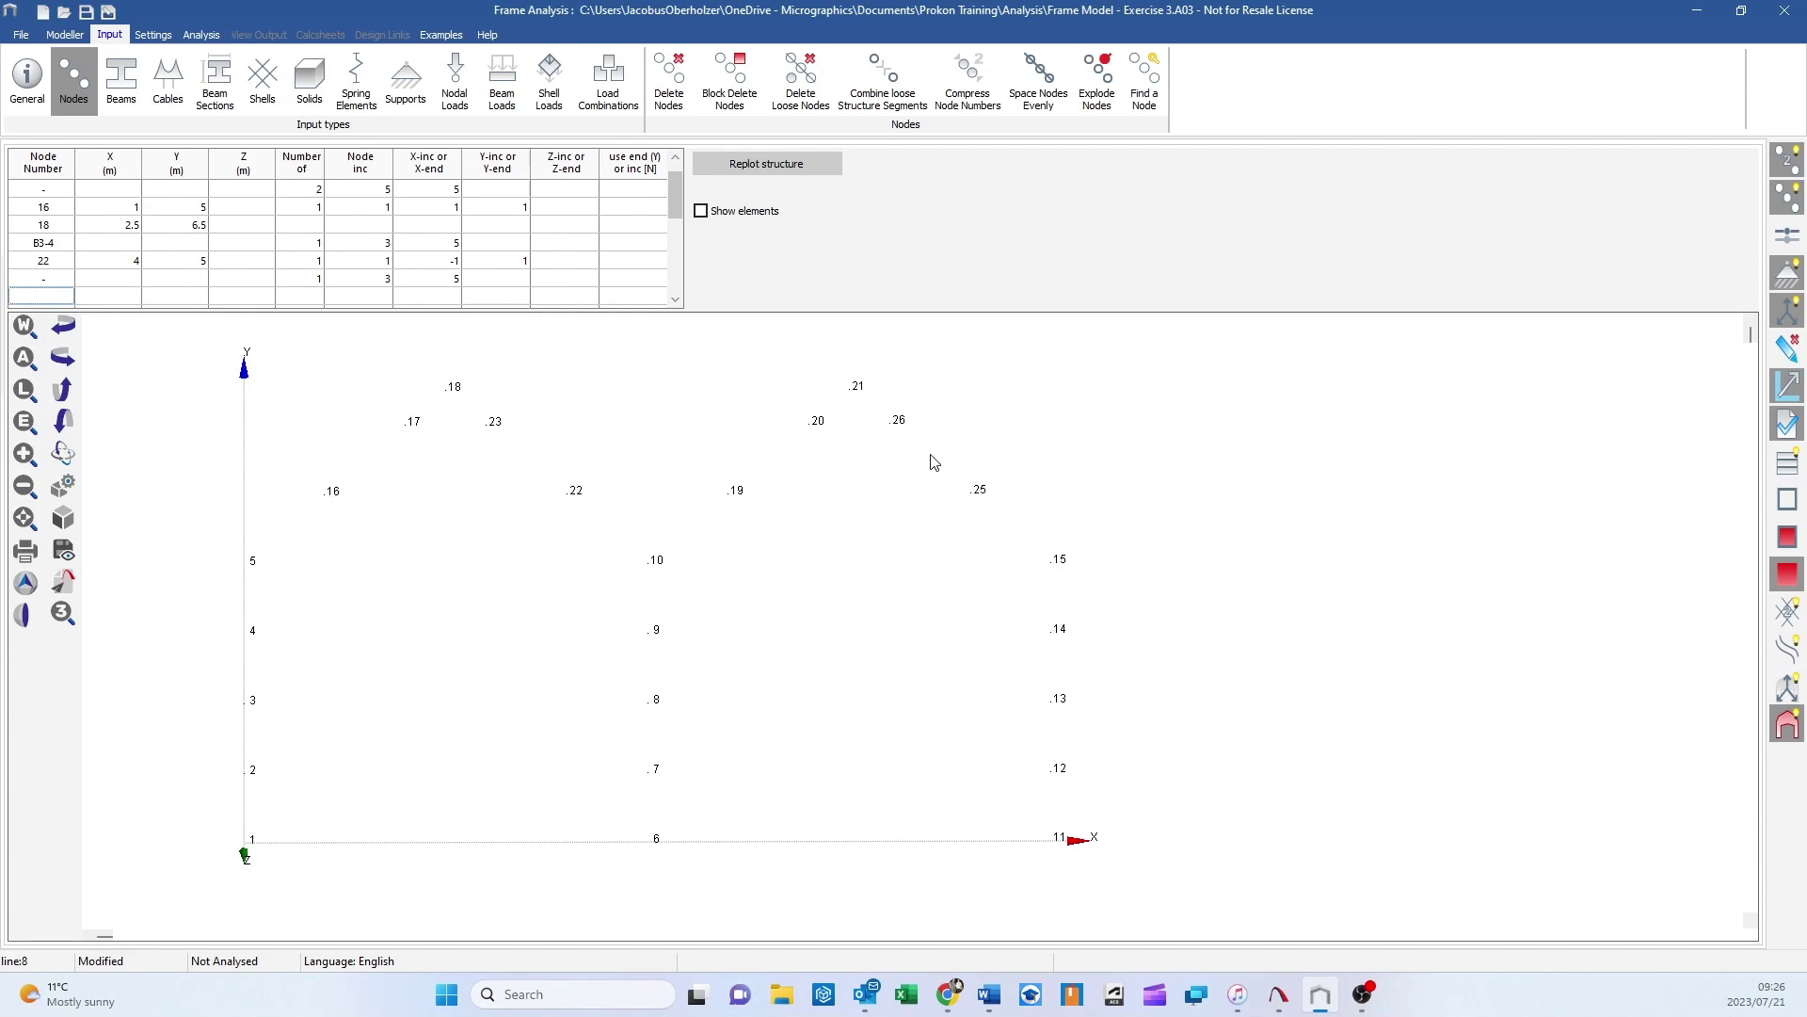
- Review all rows of the node table from the first node definition to the last copy row
key("Up")
key("Up")
key("Up")
key("Up")
key("Up")
key("Up")
key("Up")
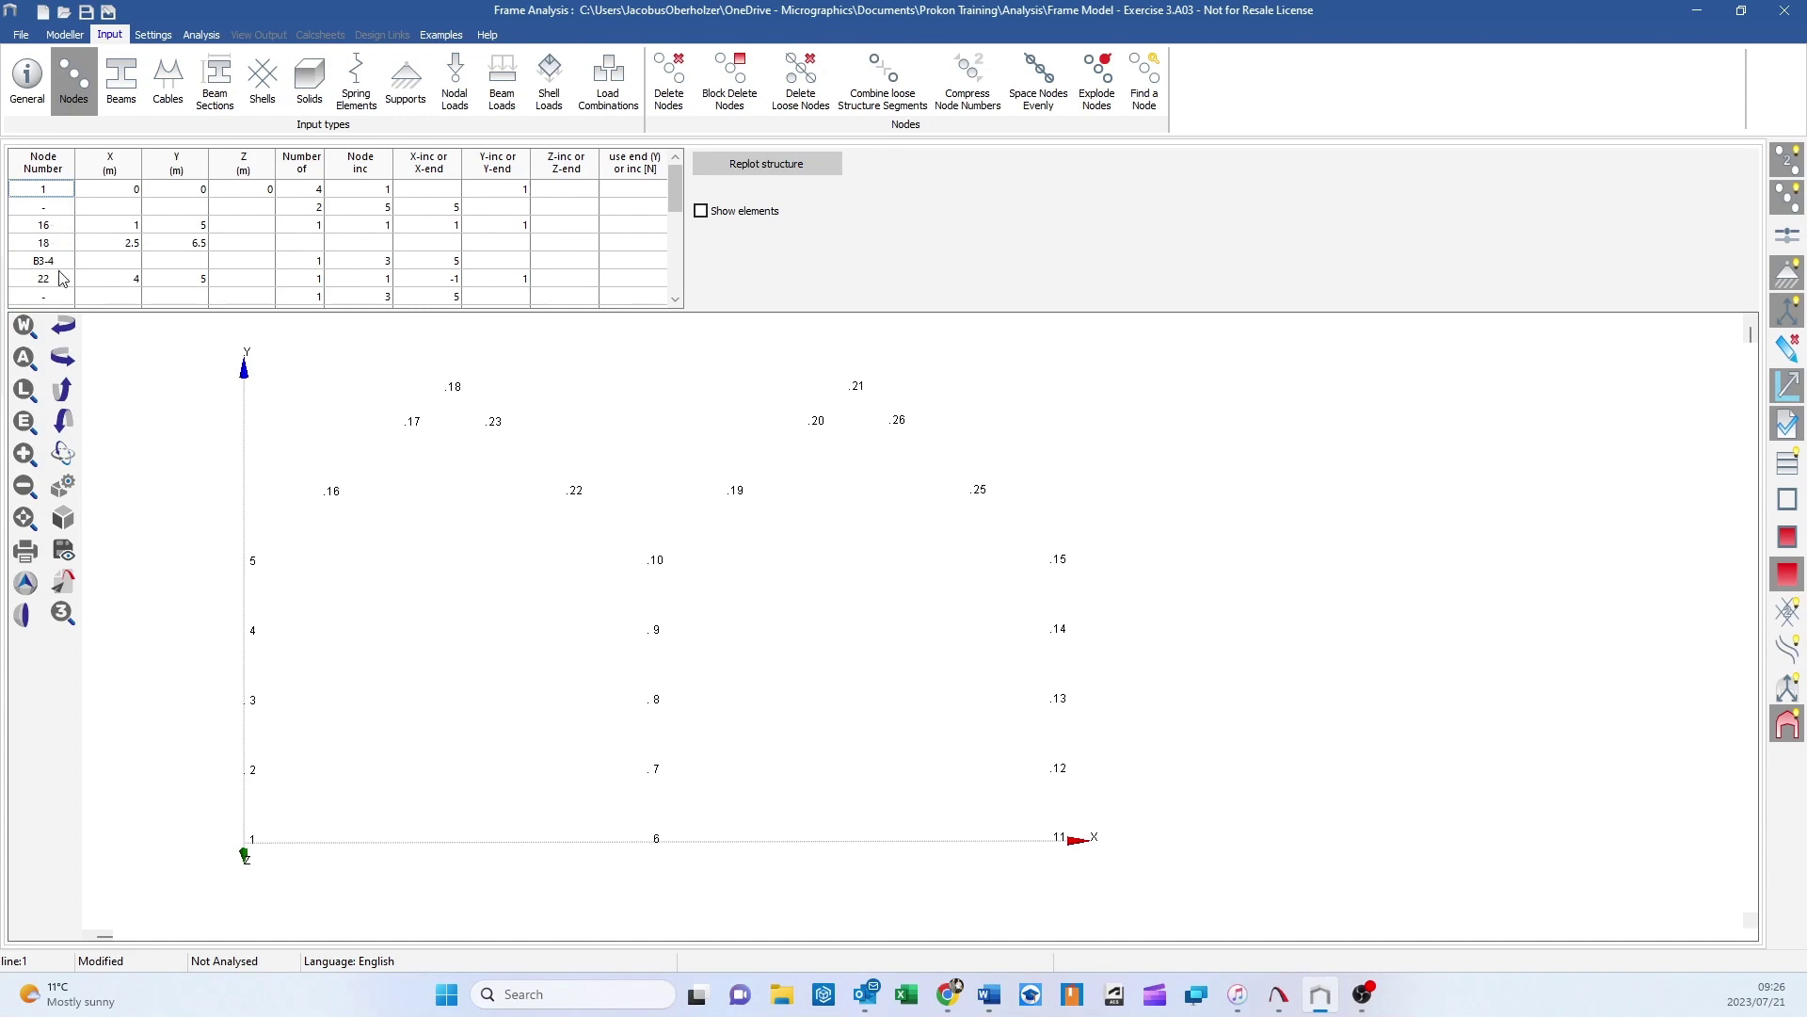
key("Down")
key("Down")
key("Down")
key("Down")
key("Down")
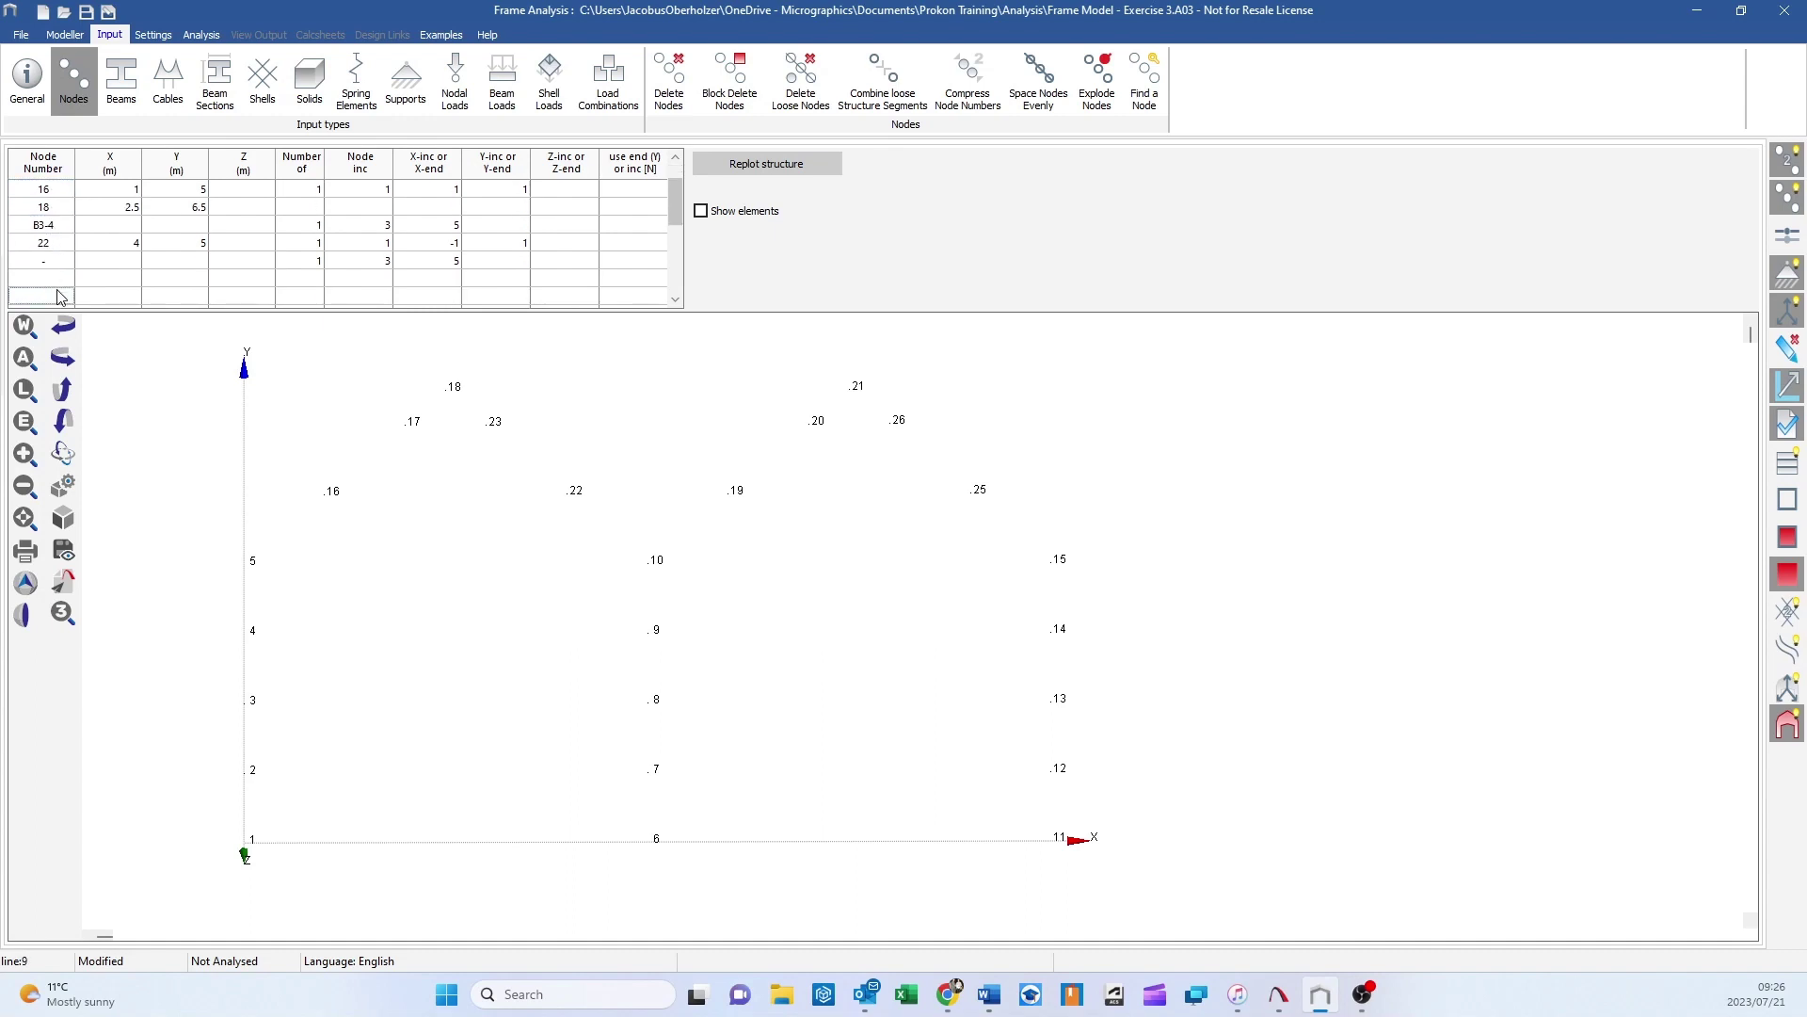
key("Up")
key("Up")
key("Up")
key("Up")
key("Up")
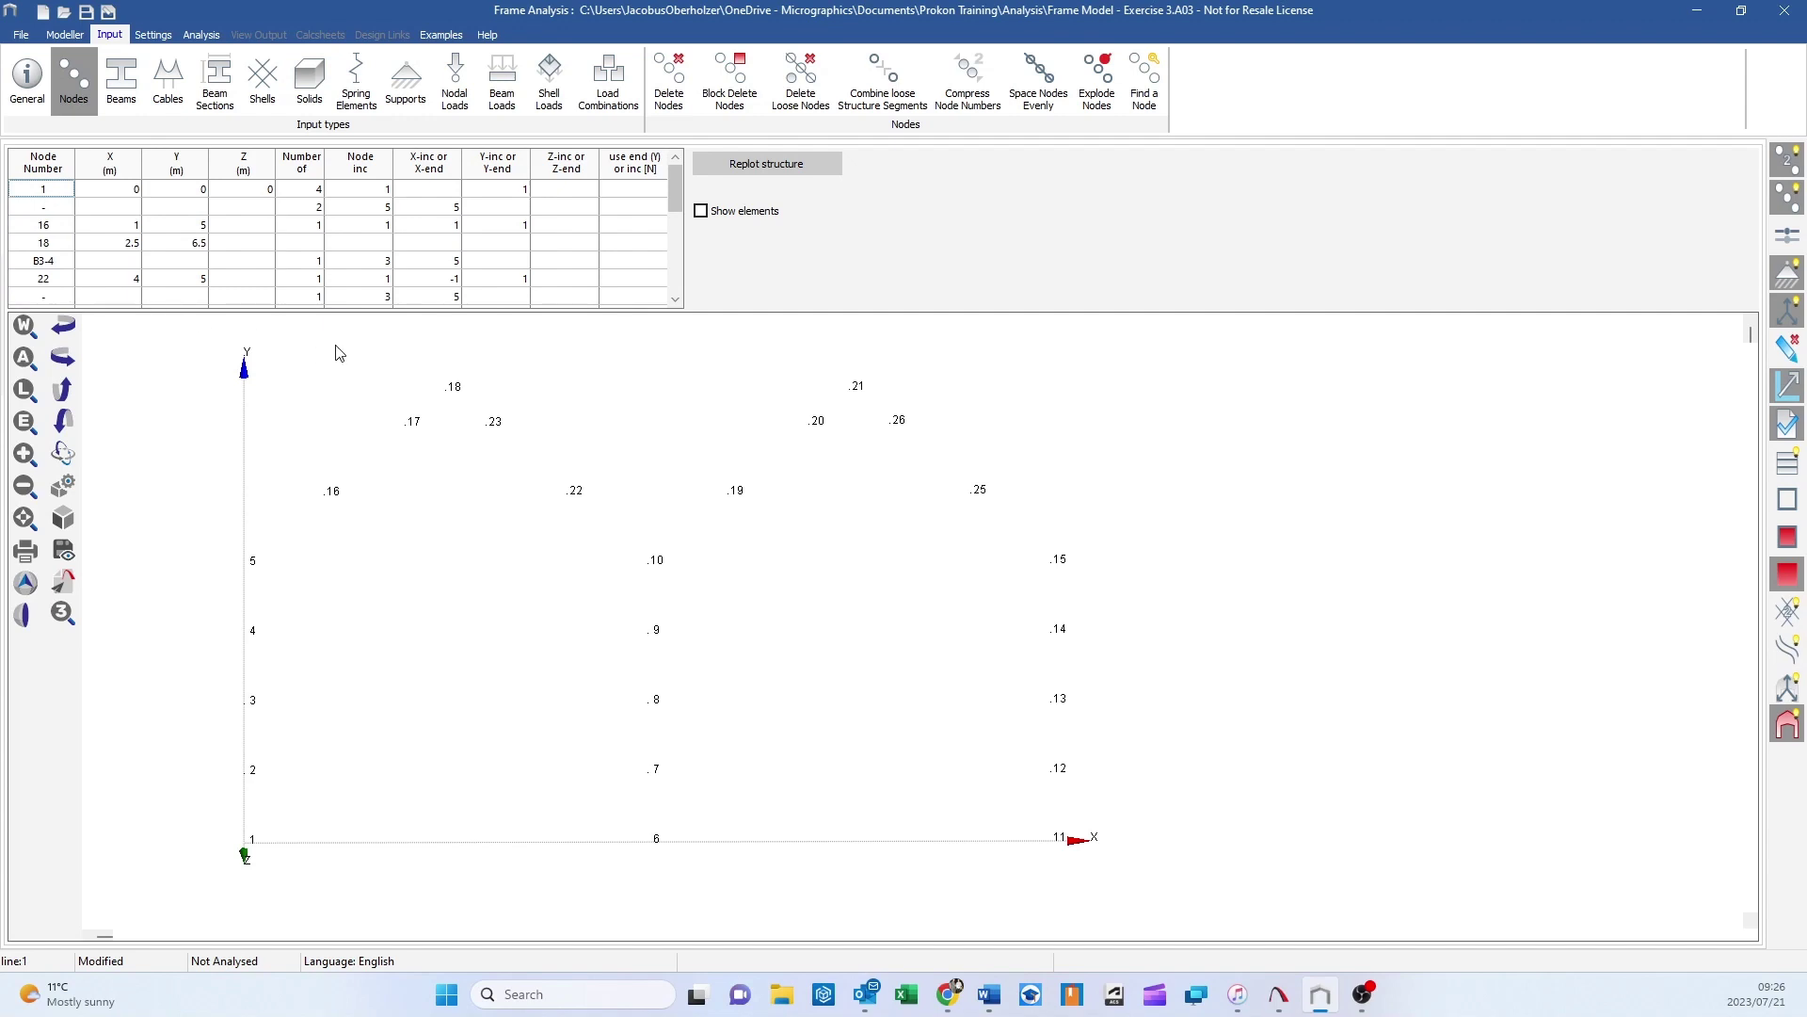
- Add two beam section names, COL and BEAM, to the beam sections table
left_click(215, 80)
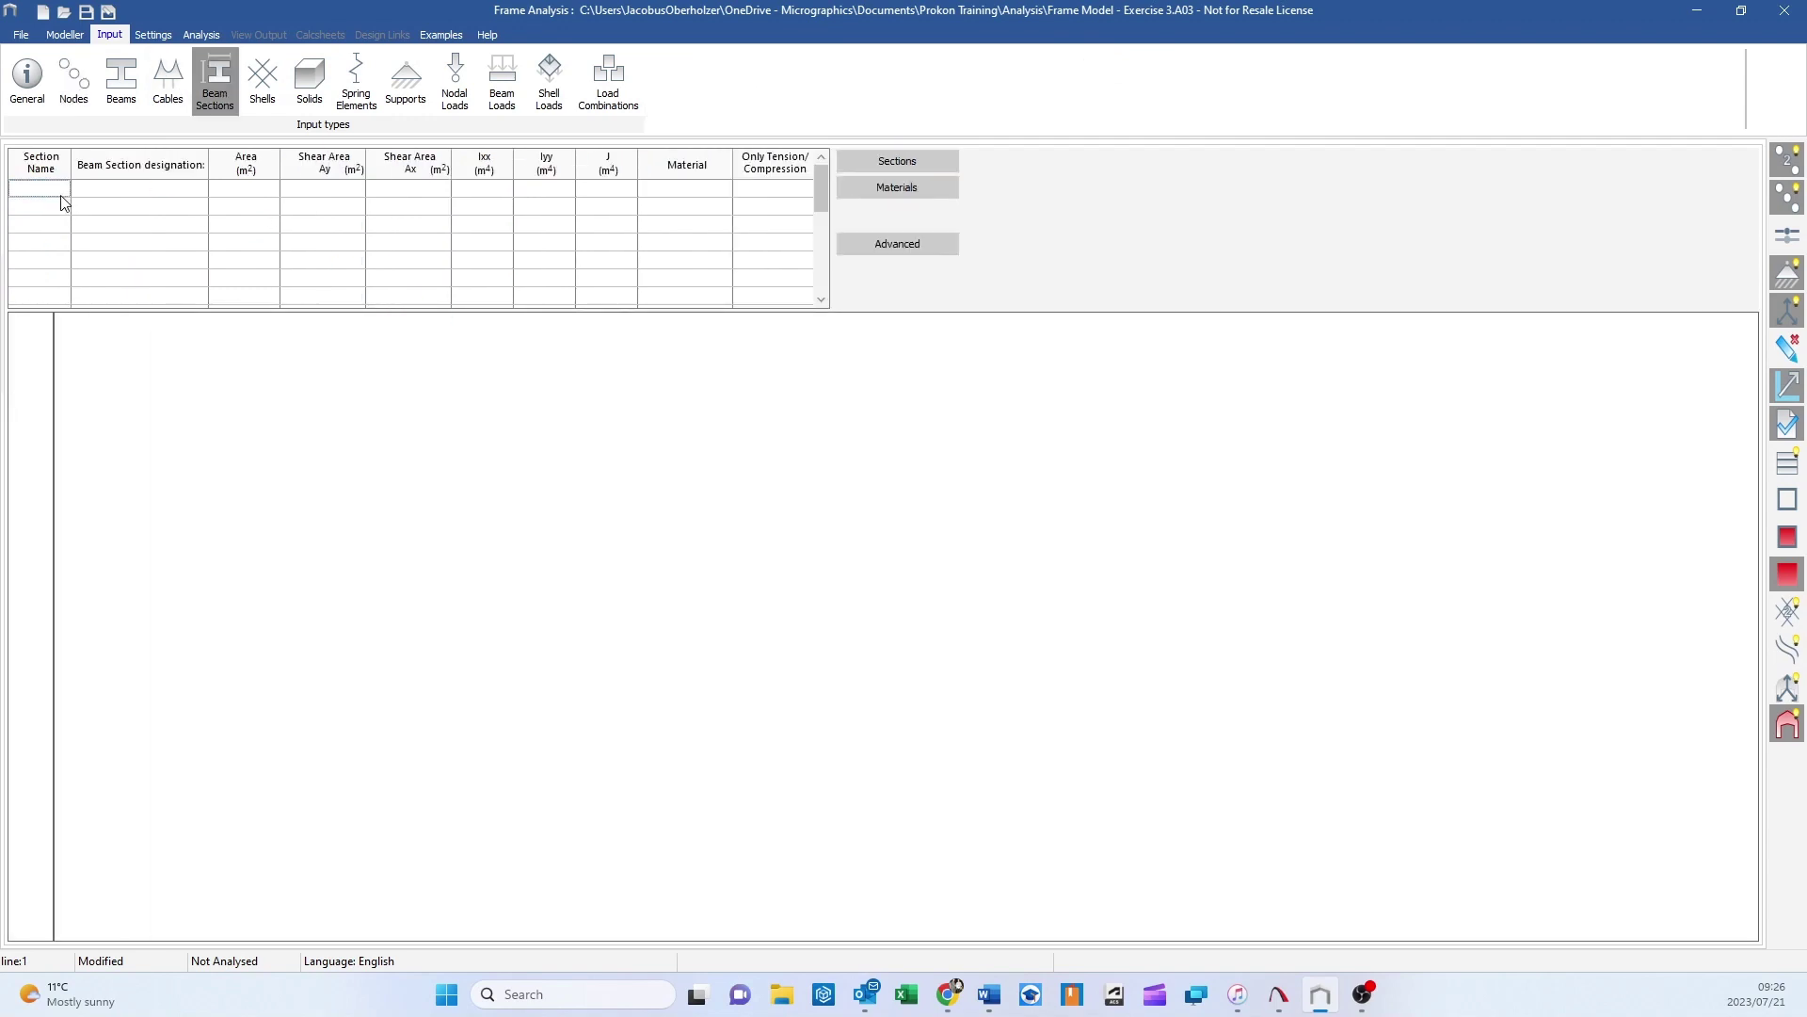
type("COL")
key("Return")
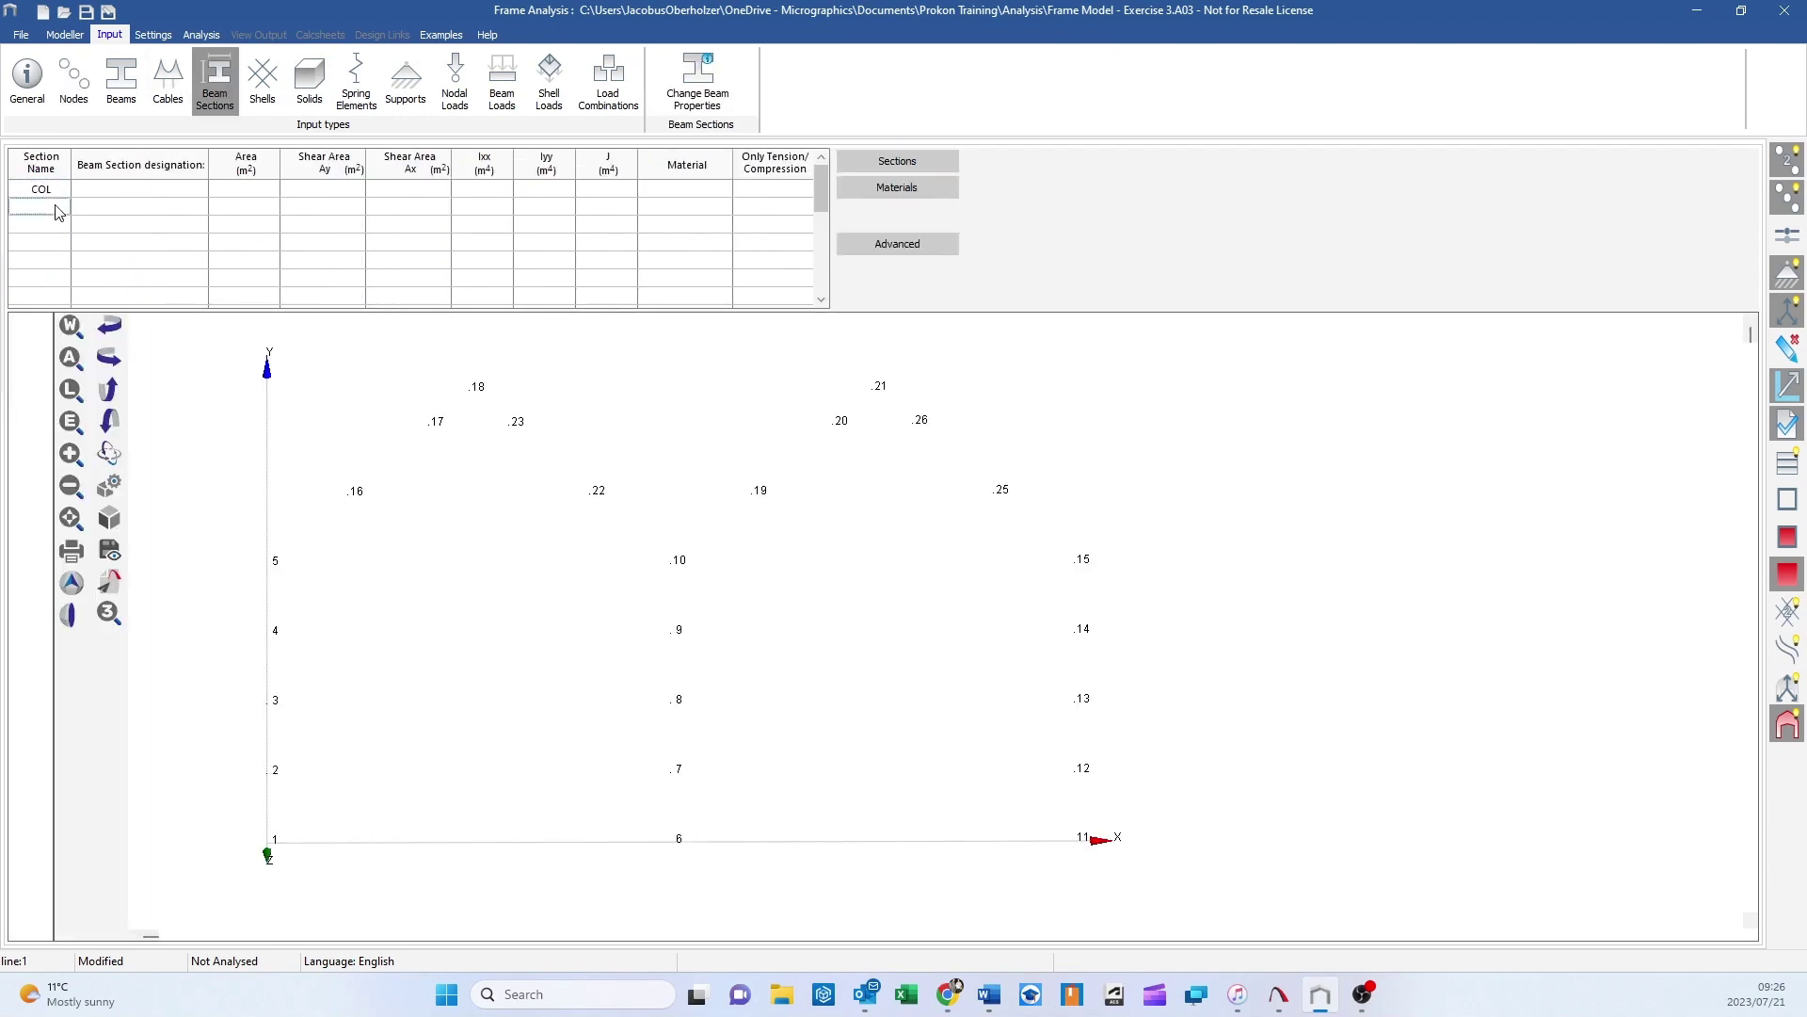
type("BEAM")
key("Tab")
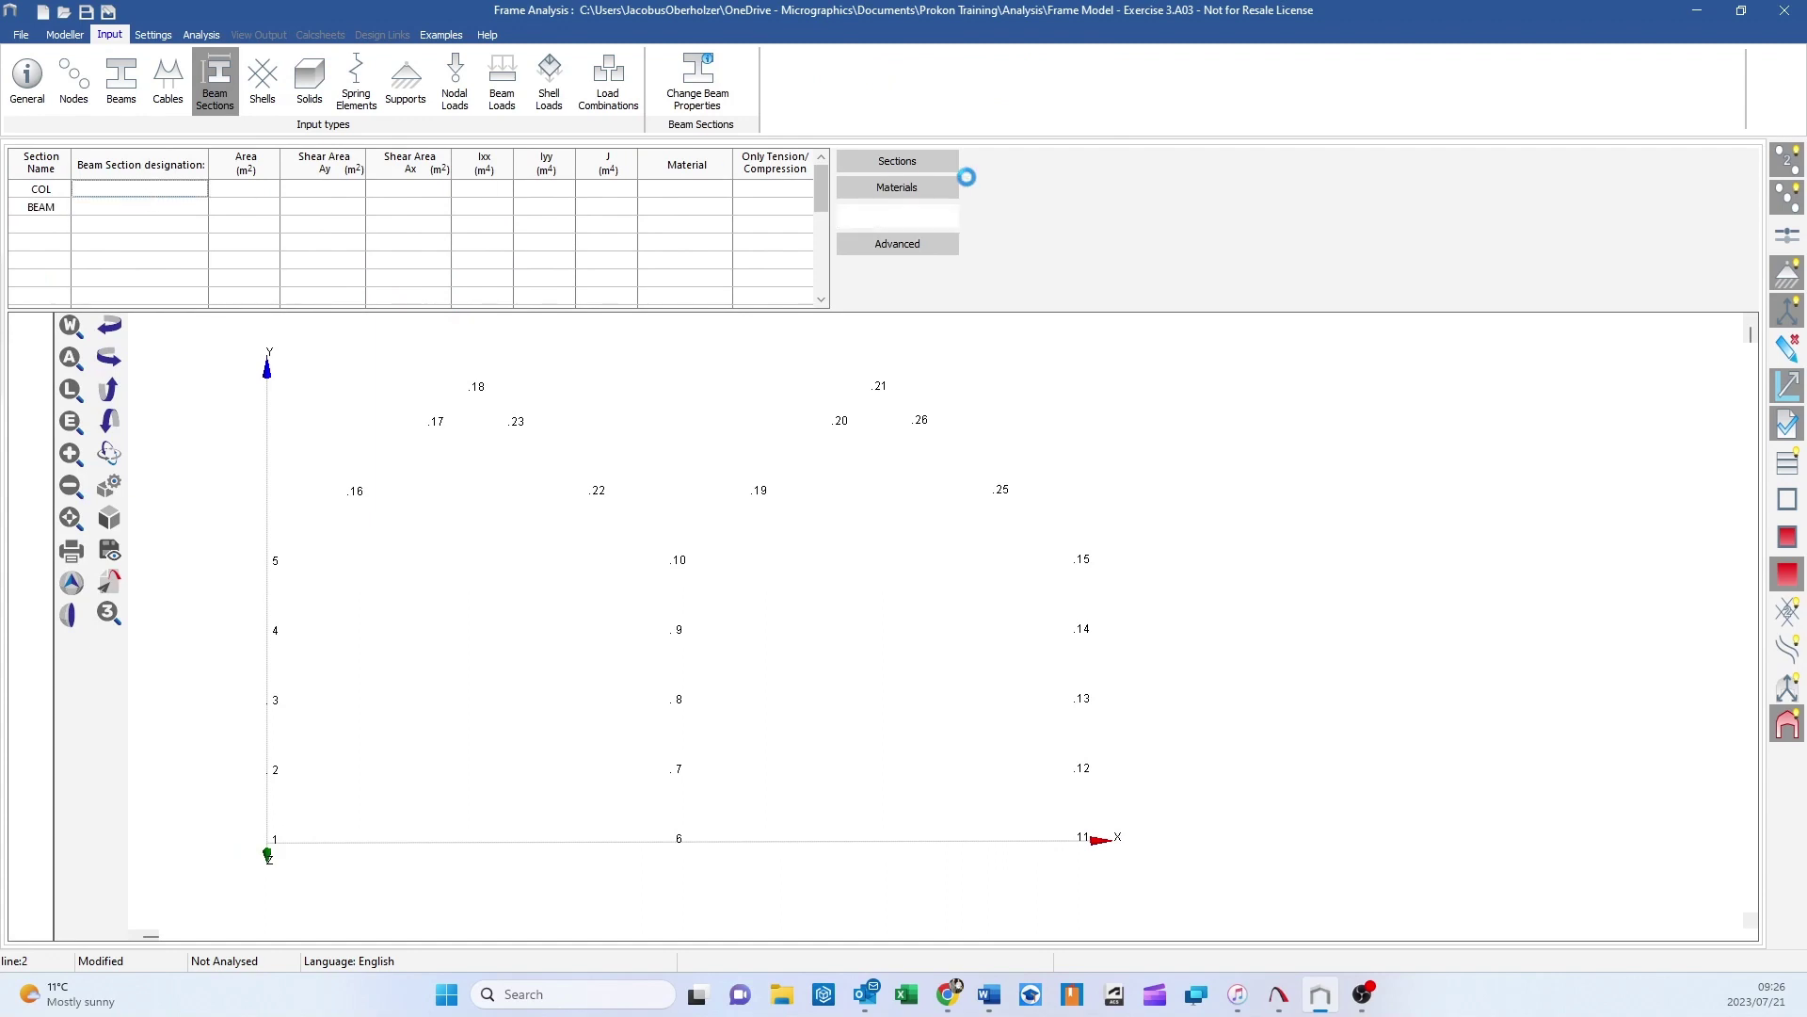
- Assign the 152x152x23 steel H-section from the section database to COL
left_click(940, 160)
left_click(776, 279)
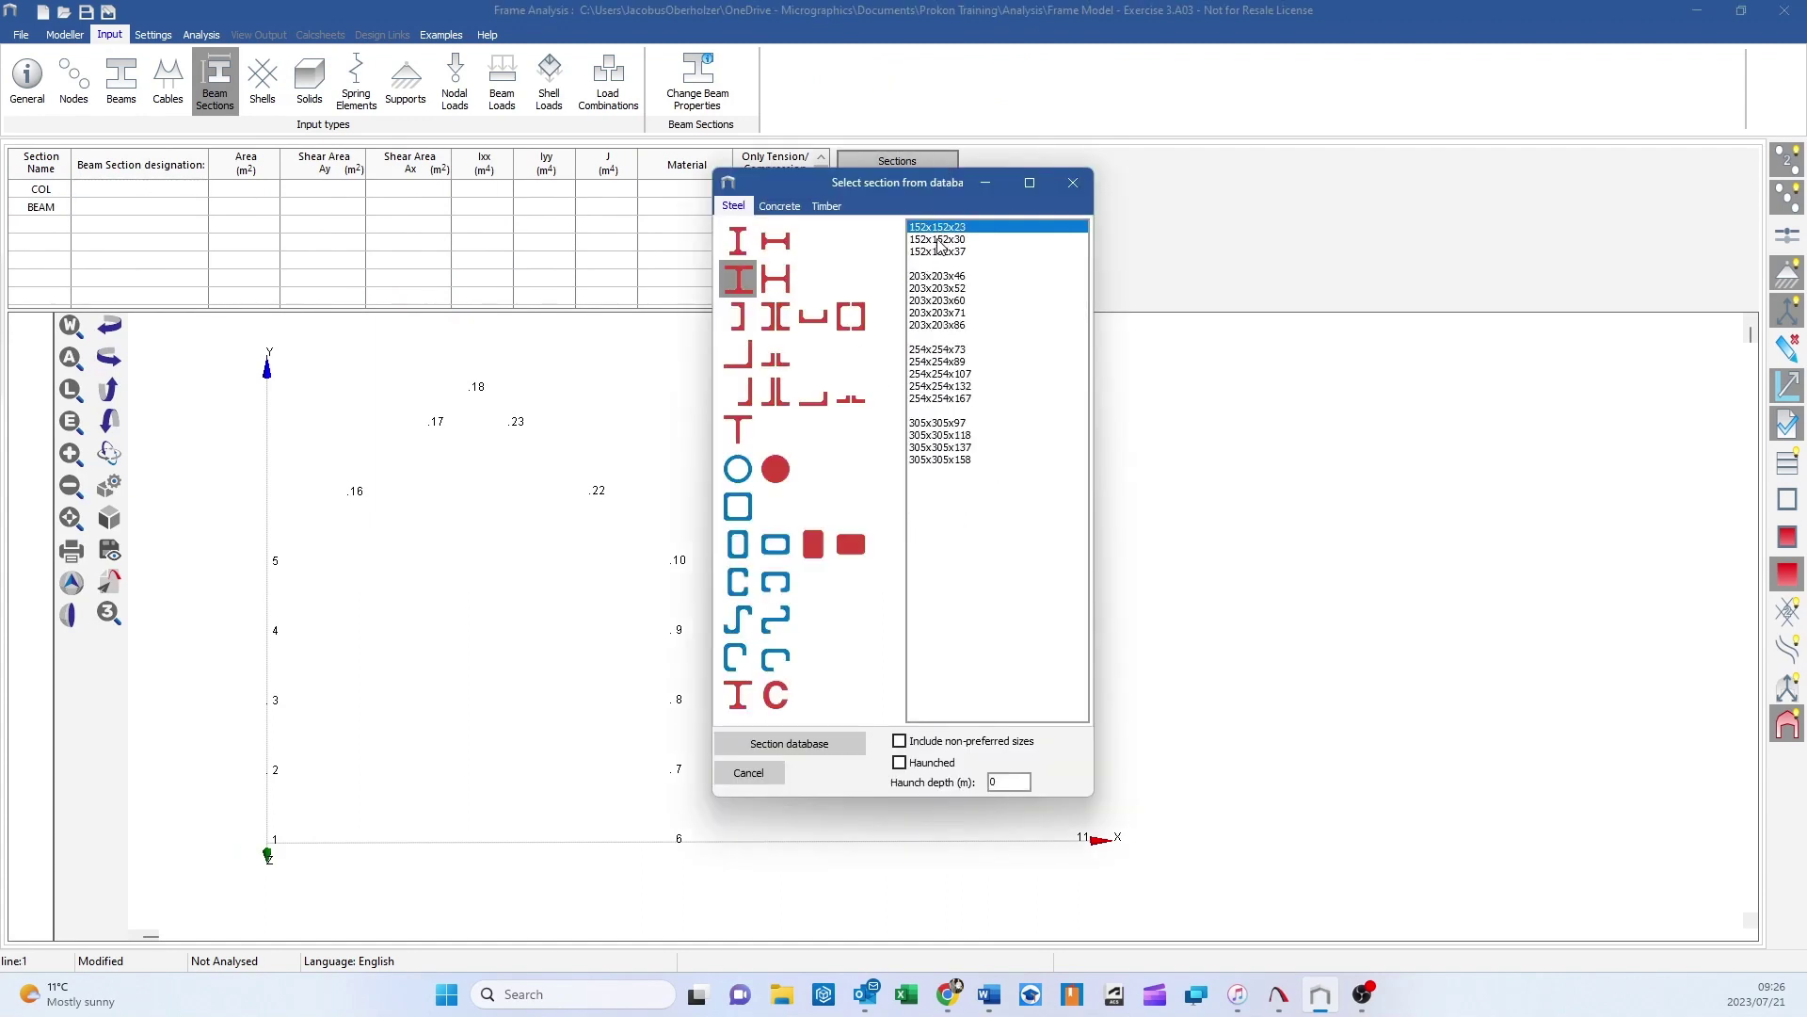
double_click(937, 227)
- Assign the IPE 200 steel I-section from the section database to BEAM
left_click(100, 211)
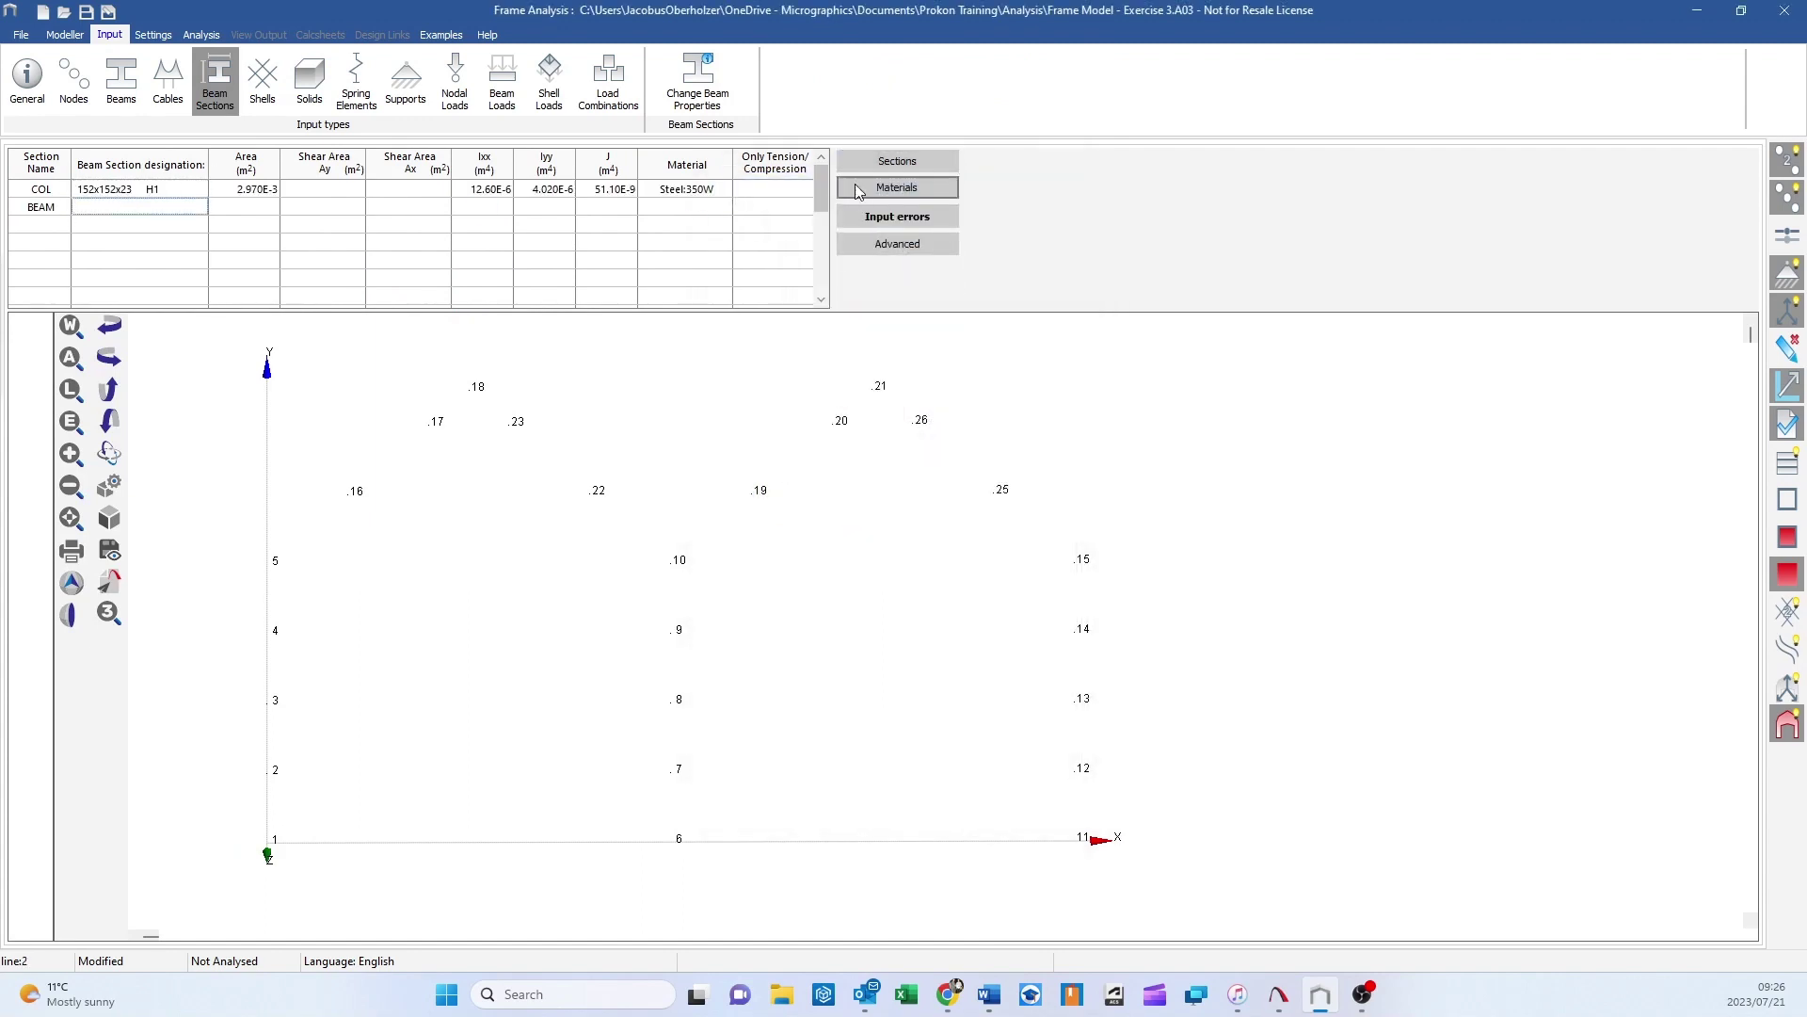
left_click(897, 160)
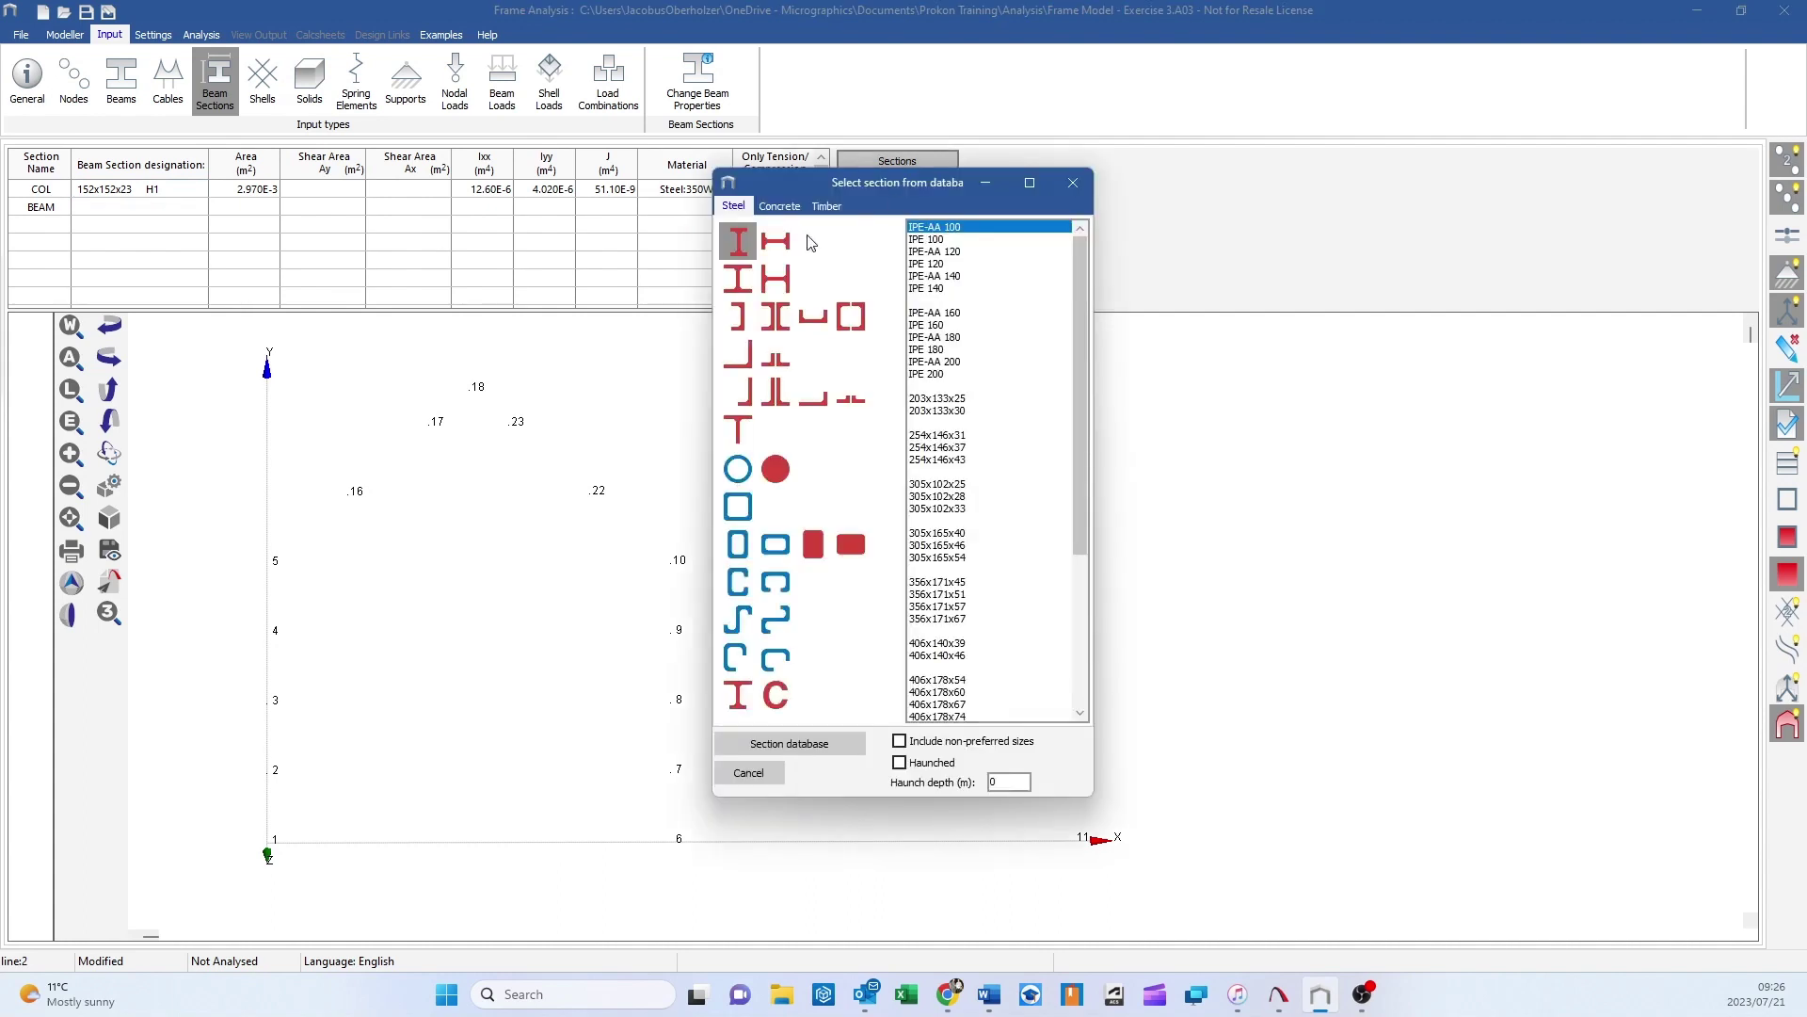
double_click(927, 374)
- Define the first column's beam elements as 1-2--5 with section COL
left_click(120, 80)
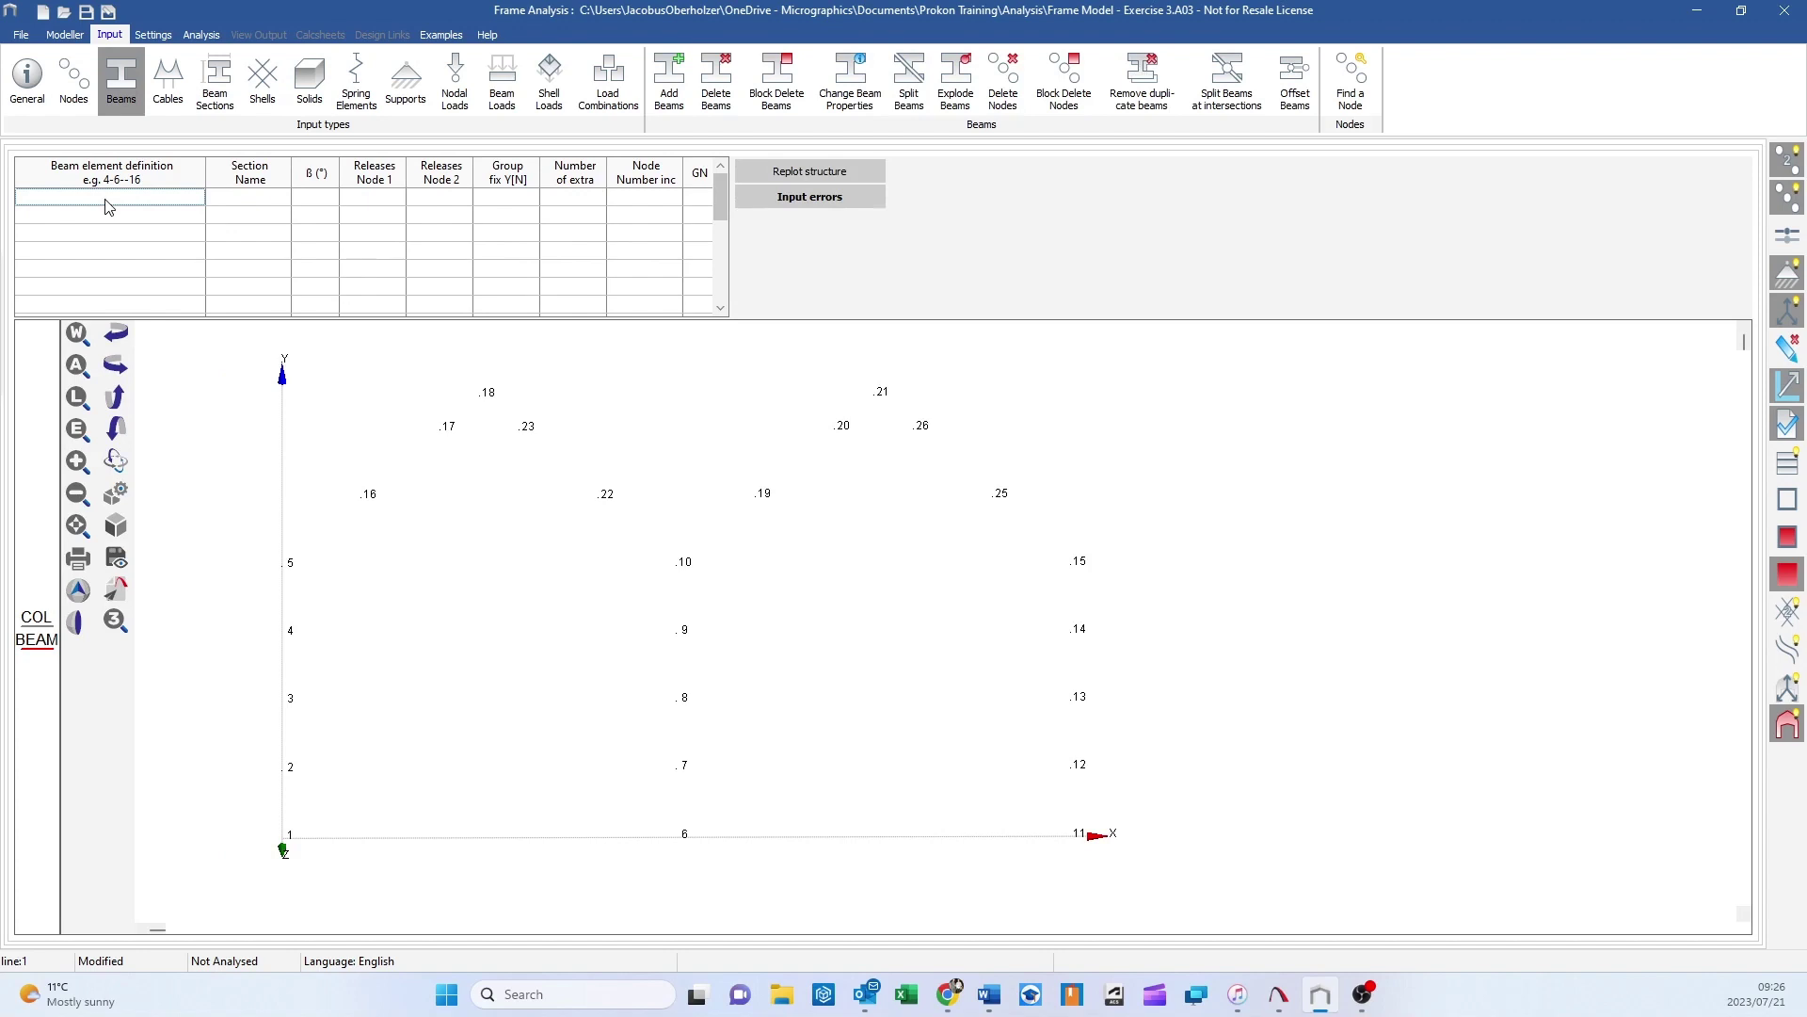
type("1-2--5")
left_click(235, 198)
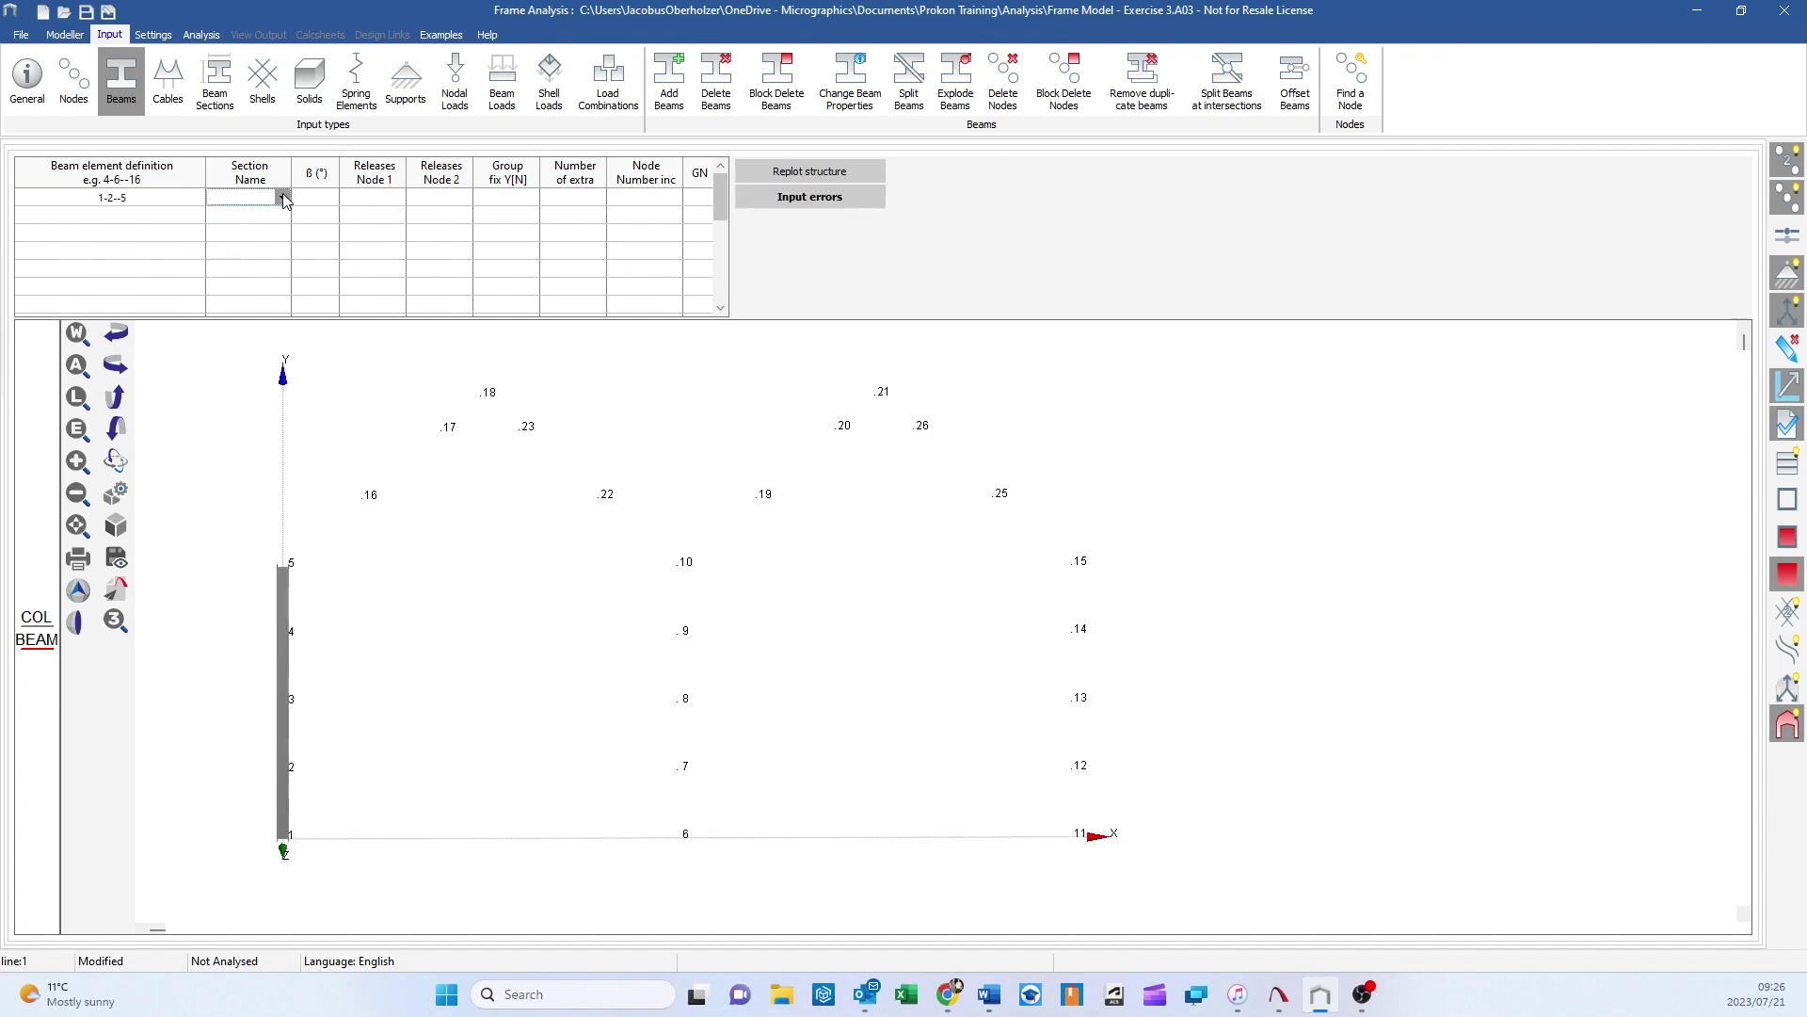
left_click(282, 198)
left_click(259, 213)
- Define the middle column's beam elements as 6-7--10 with section COL
left_click(146, 223)
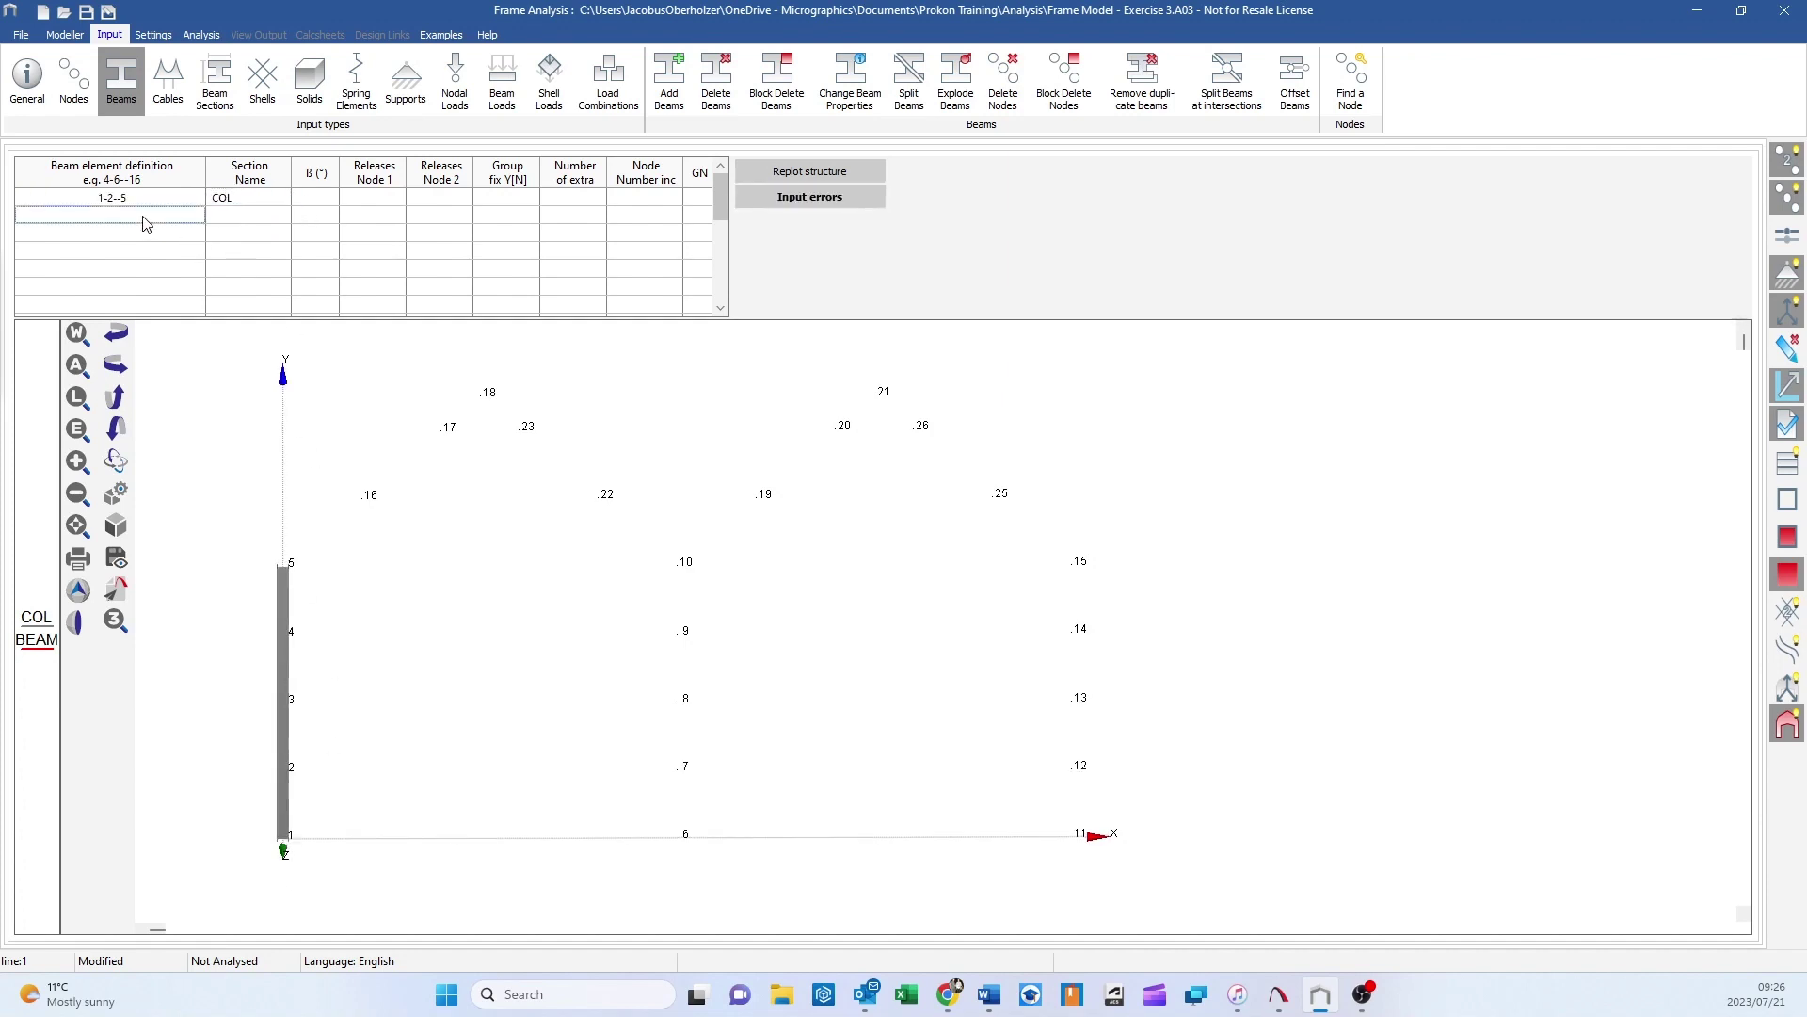
type("6-7--10")
left_click(270, 214)
left_click(282, 216)
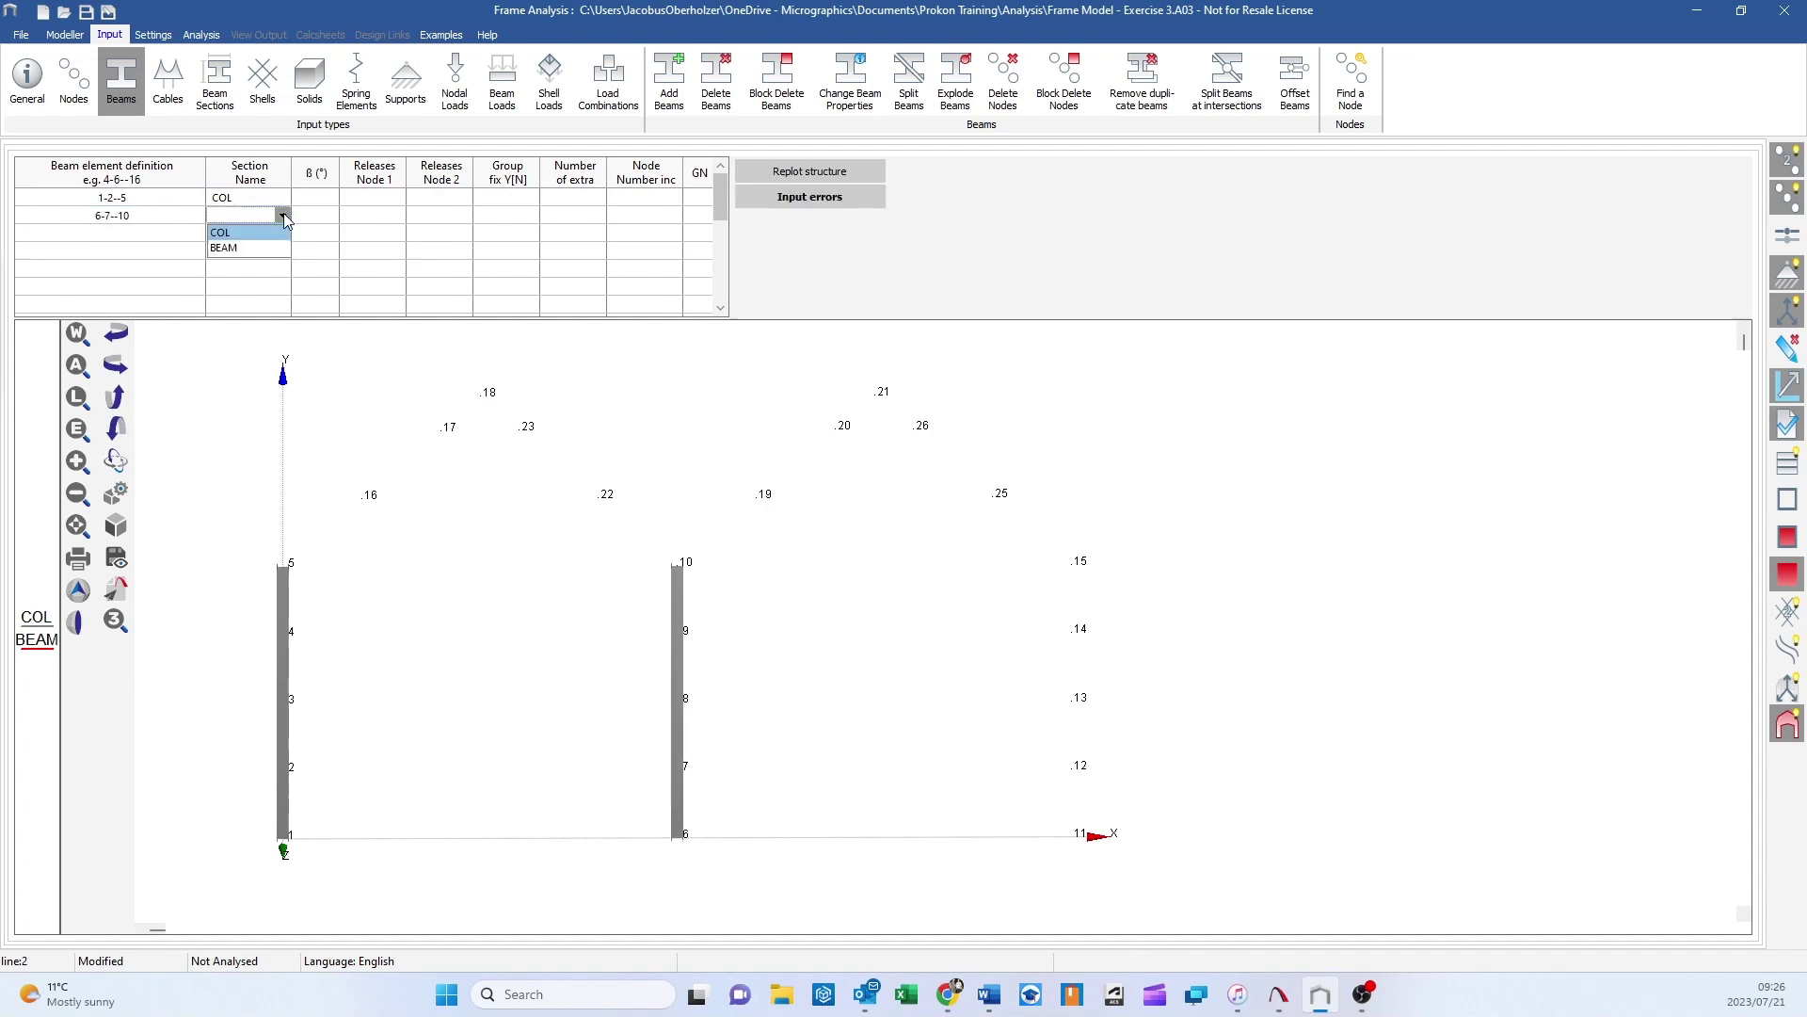
left_click(259, 233)
- Define the third column's beam elements as 11-12--15 with section COL
left_click(172, 239)
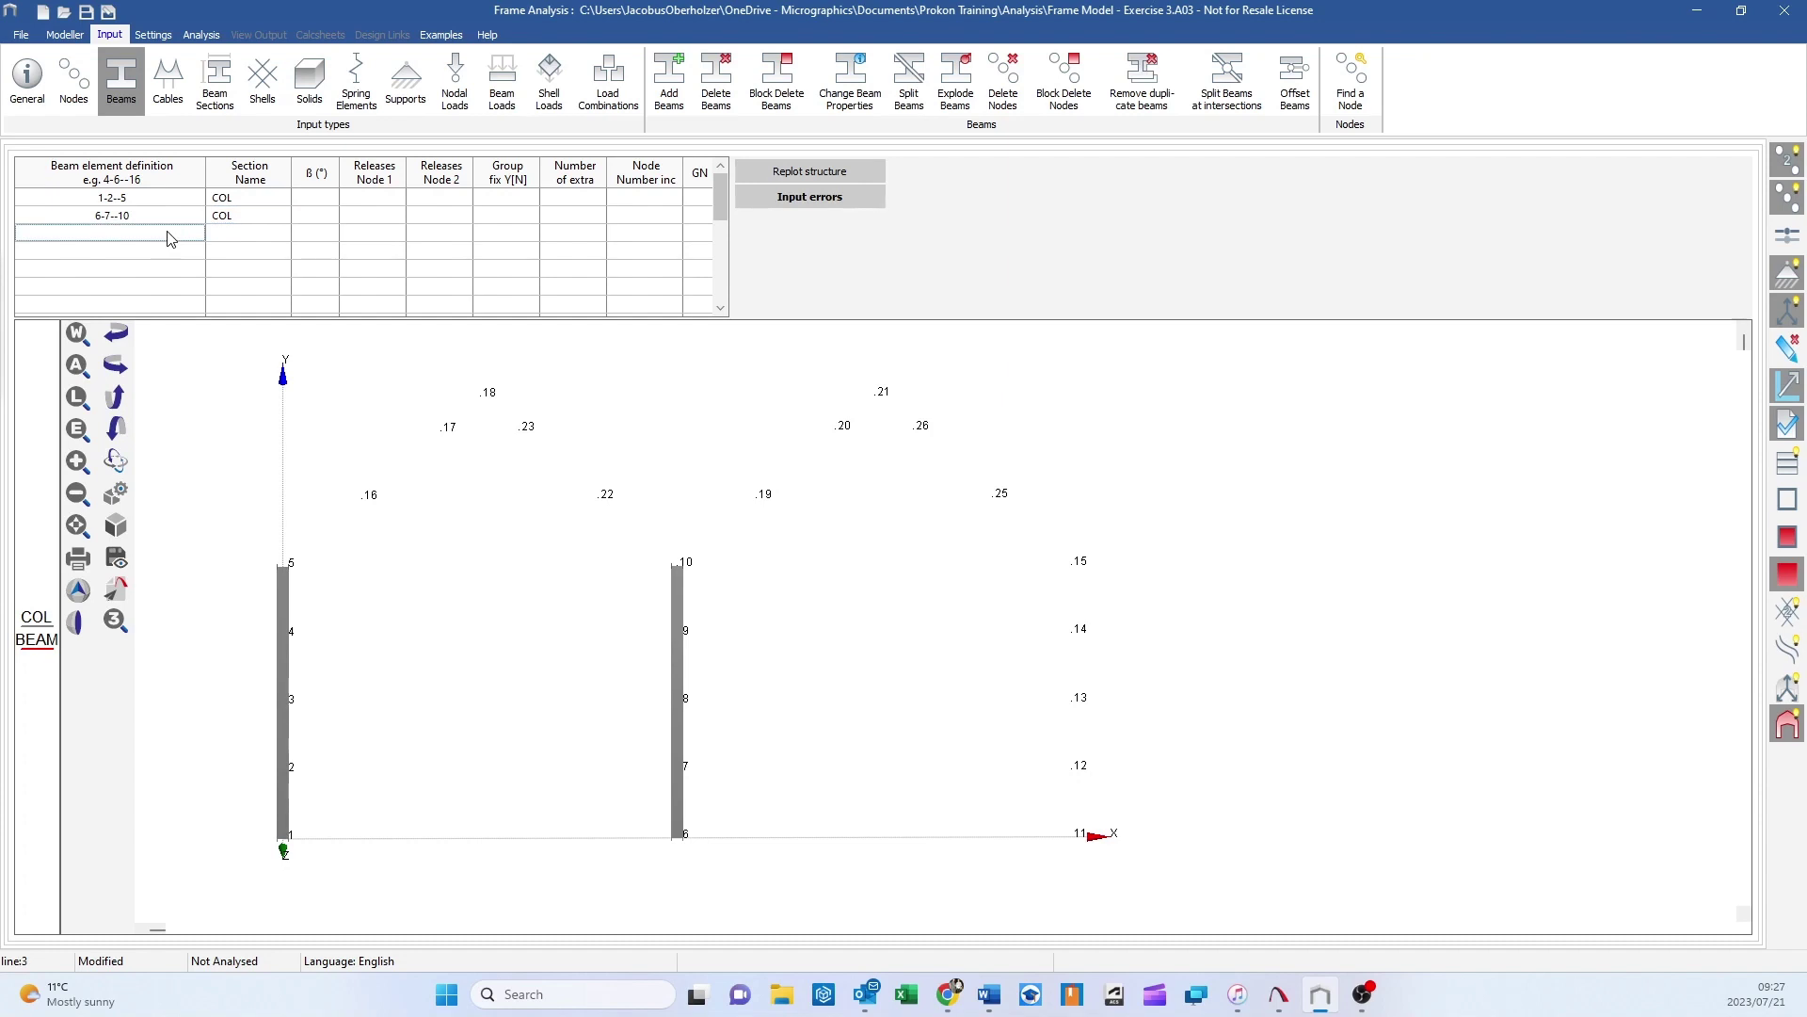
type("11-12--15")
left_click(263, 236)
left_click(283, 233)
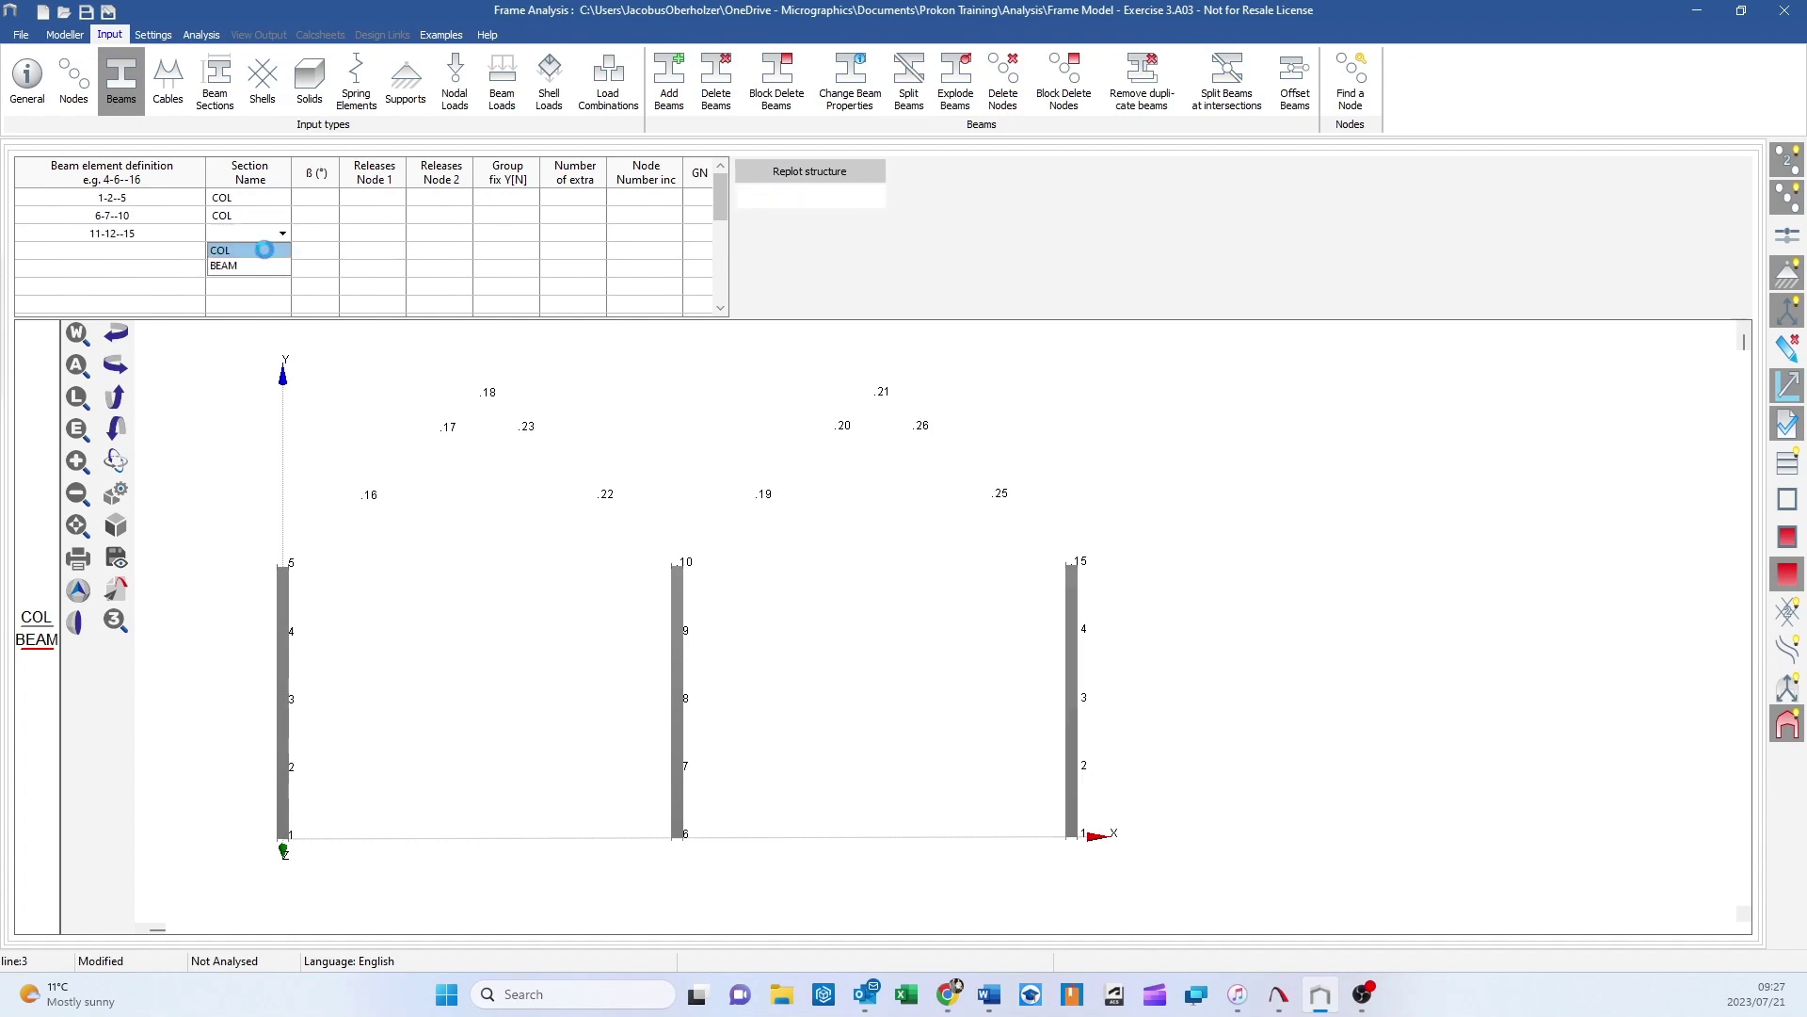
left_click(256, 247)
- Define the first bay's rising rafter as 5-16-17-18 with section BEAM
left_click(135, 254)
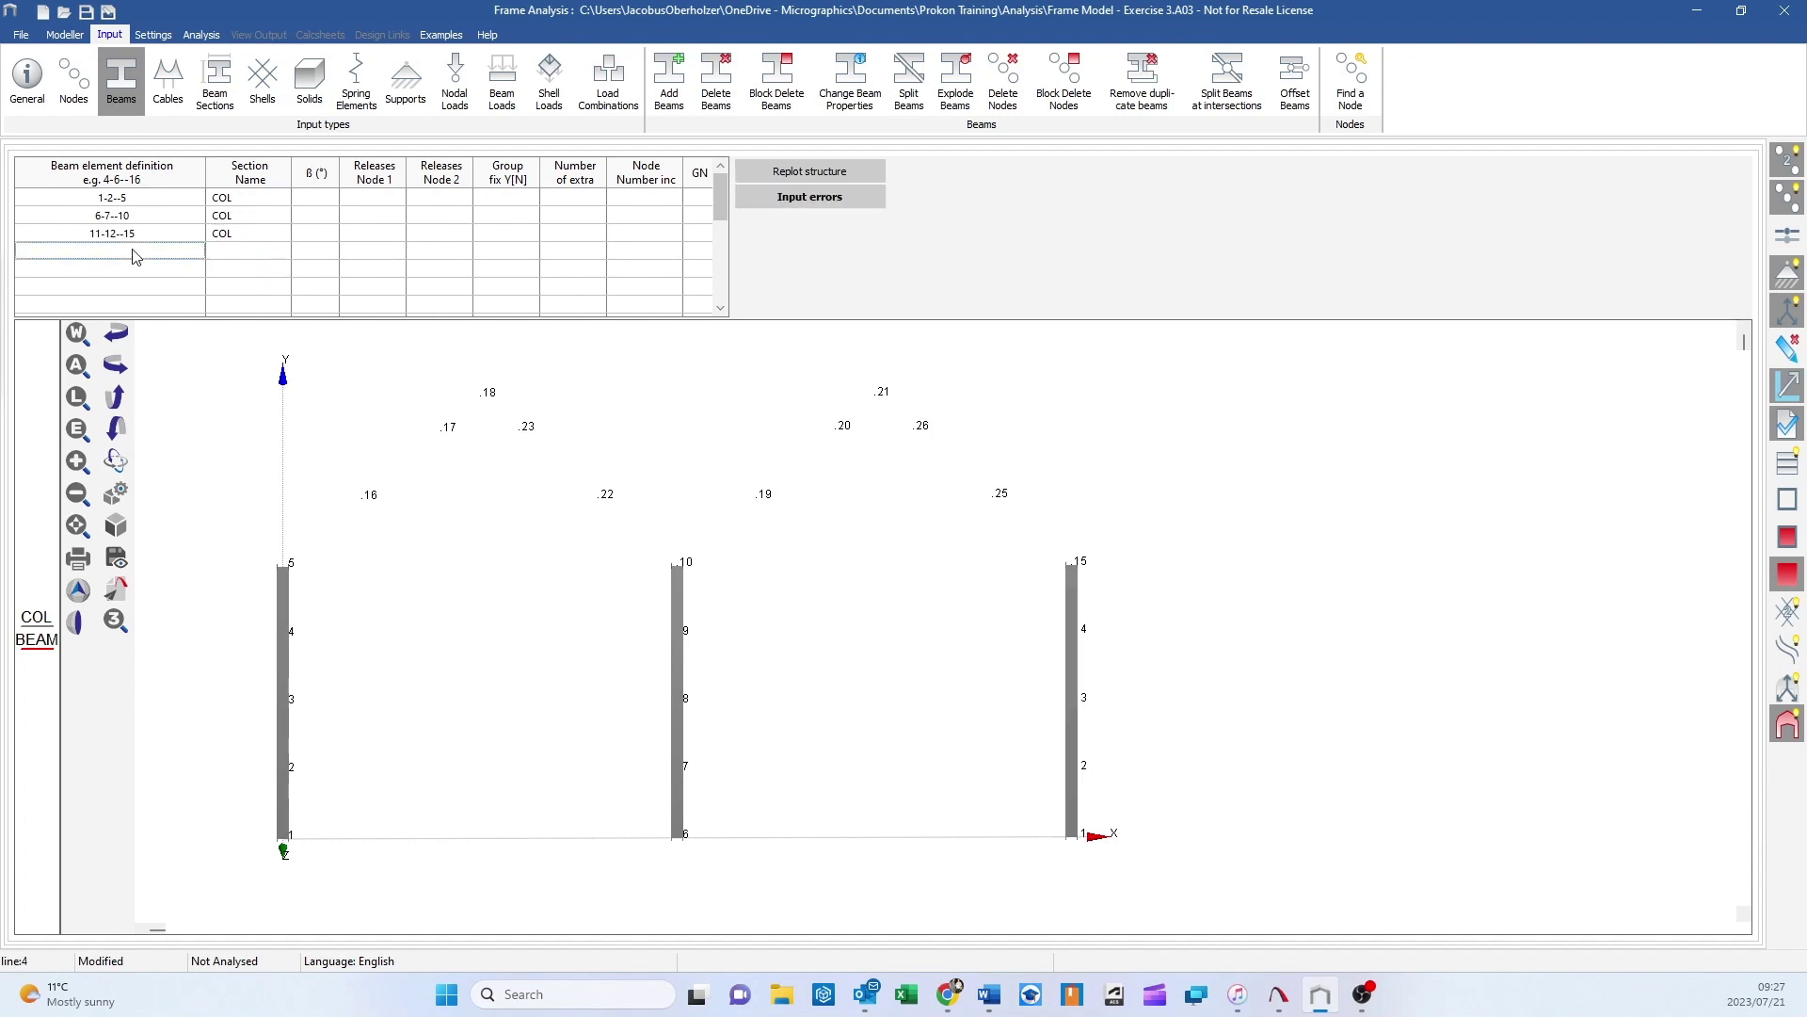
type("5-16-17-18")
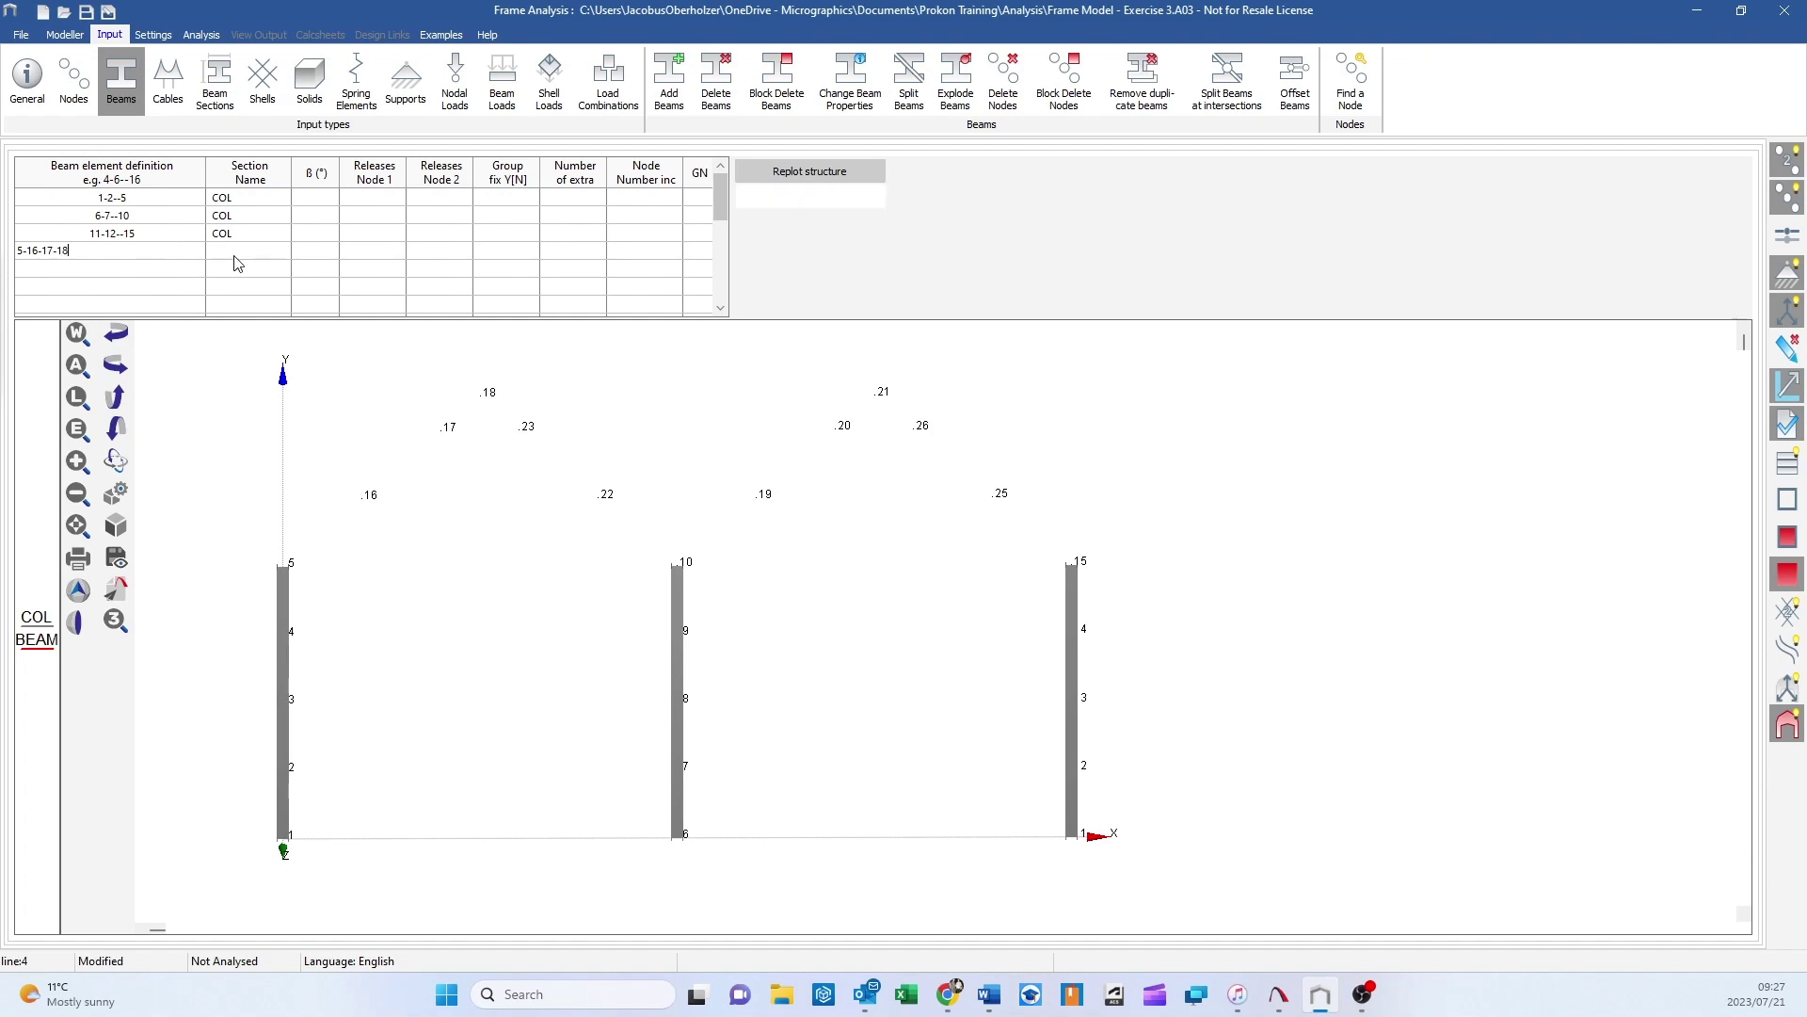
left_click(268, 252)
left_click(283, 251)
left_click(259, 281)
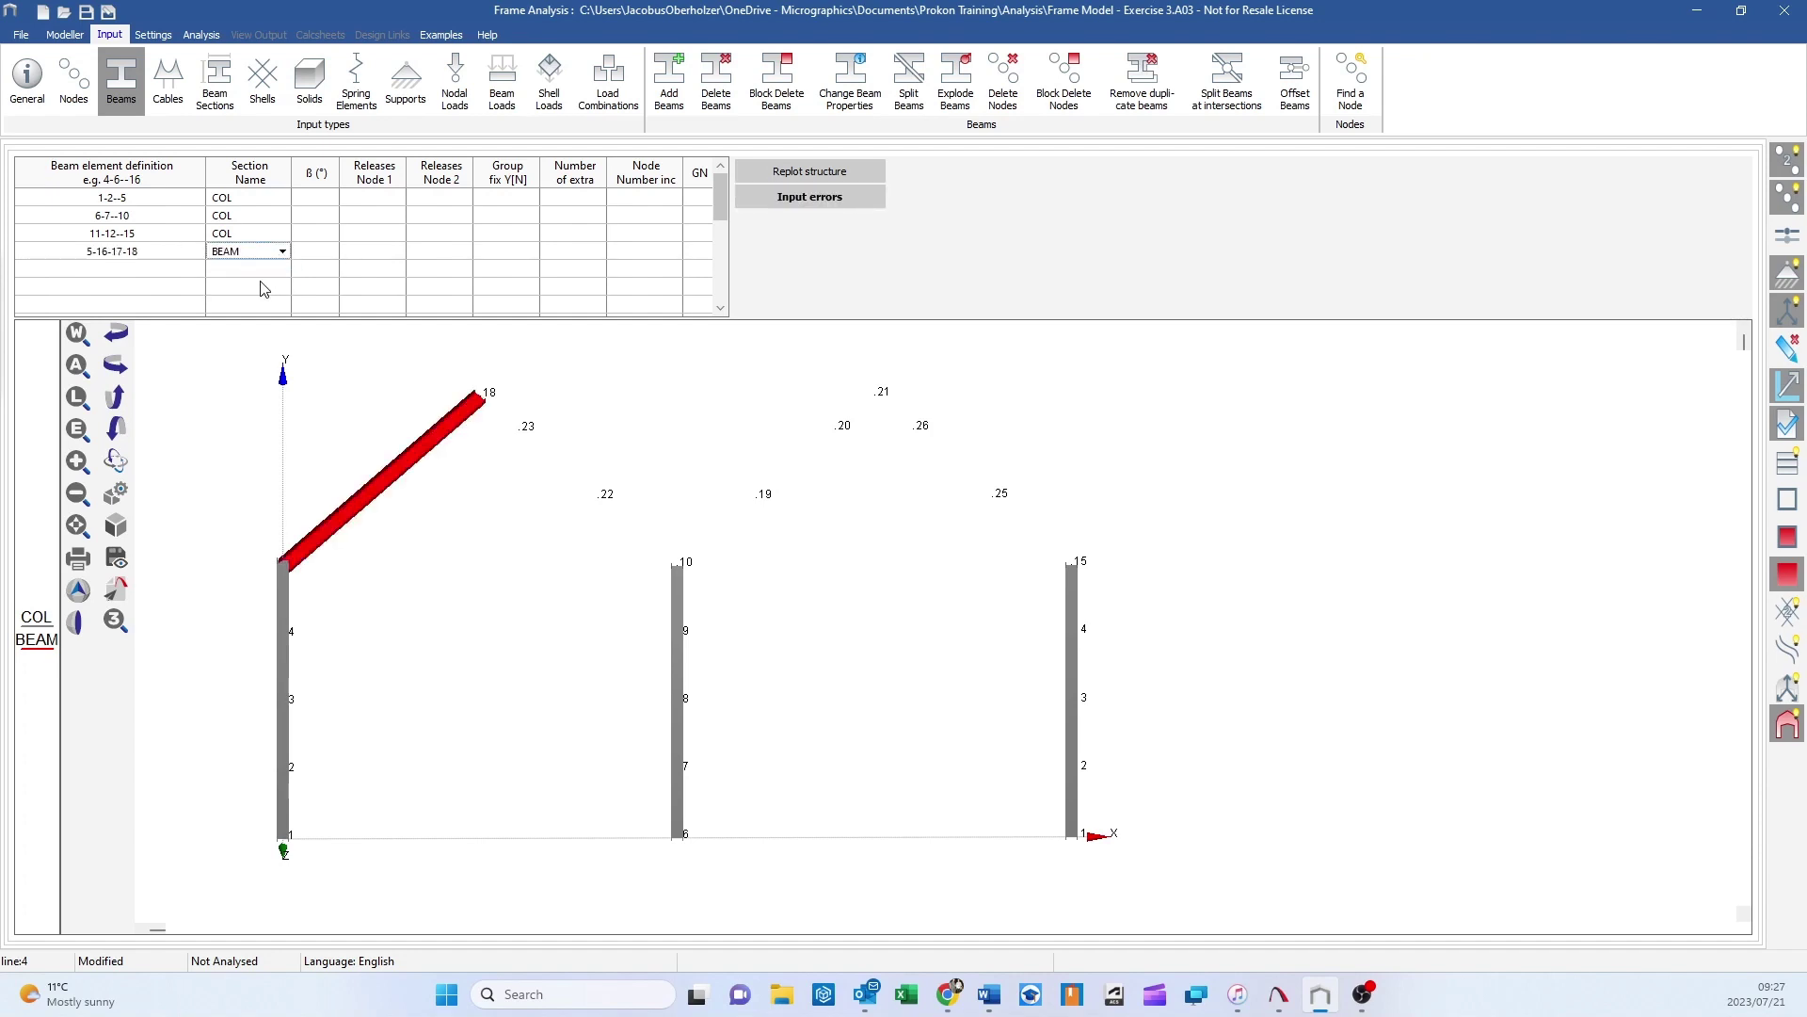
- Define the first bay's second rafter as 10-22-23-18 with section BEAM
middle_click_drag(395, 410, 354, 533)
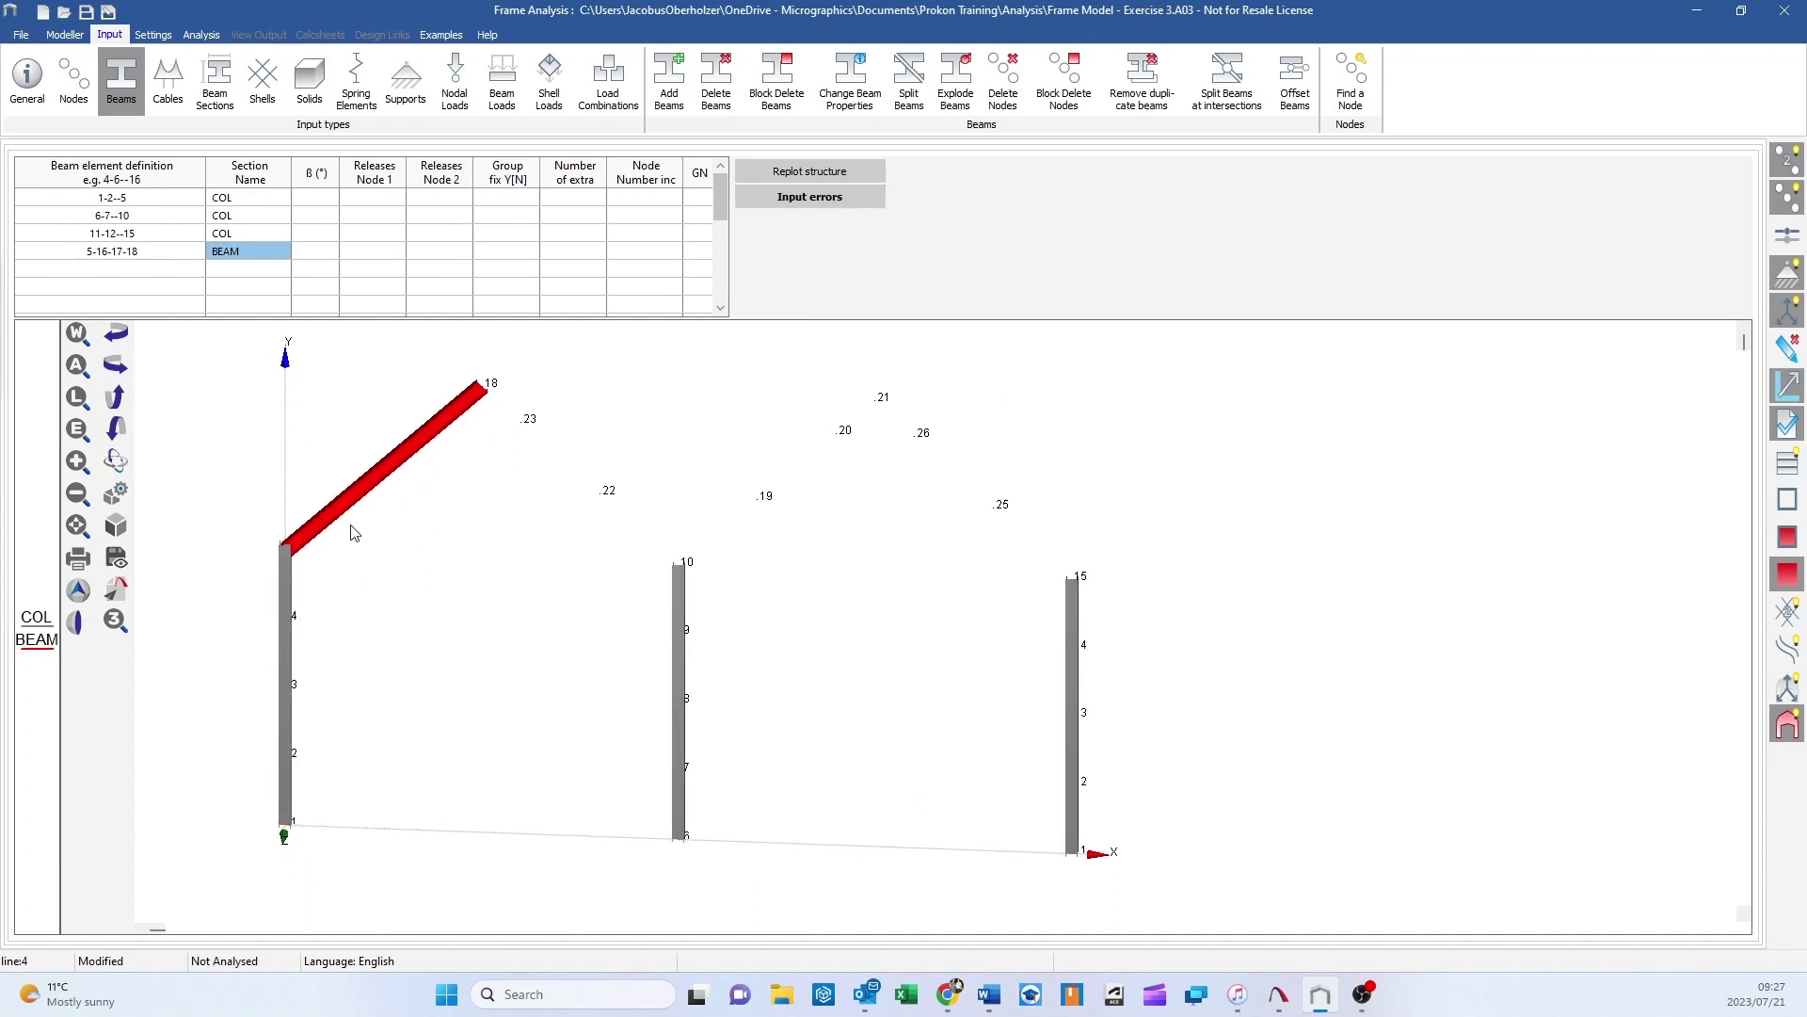
left_click(144, 269)
type("10-22-23-")
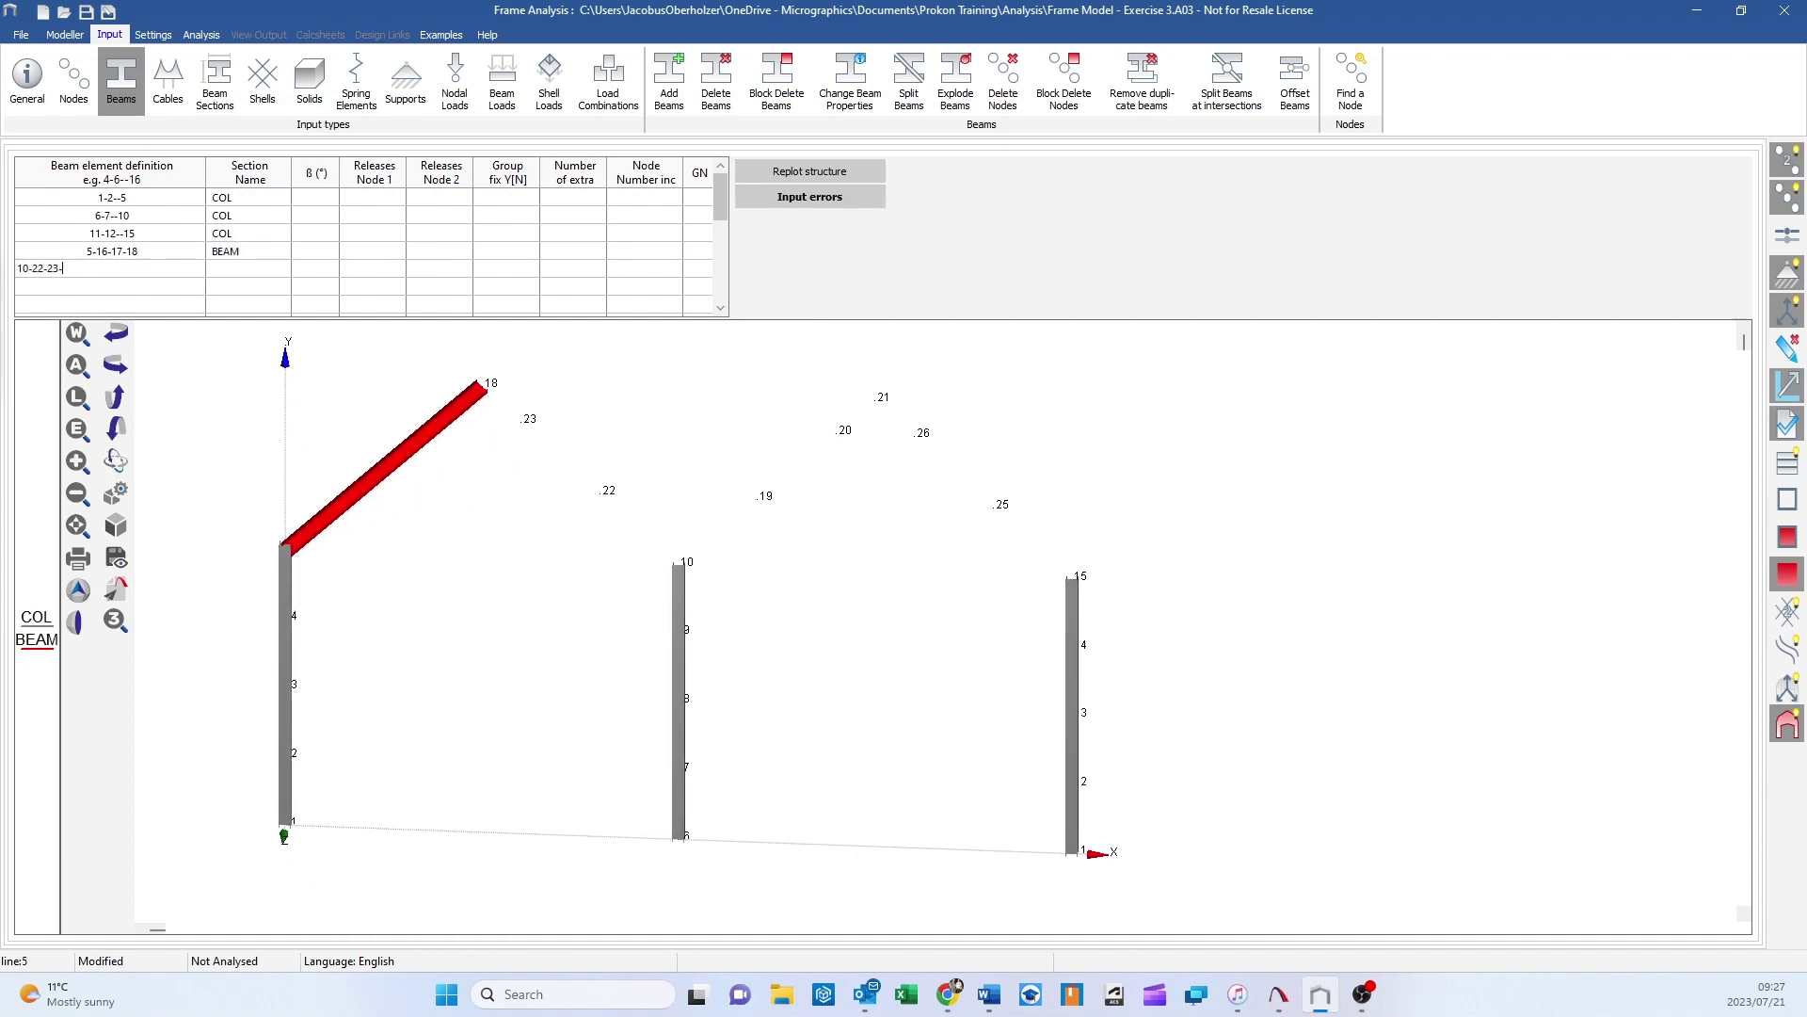
type("18")
left_click(281, 271)
left_click(281, 269)
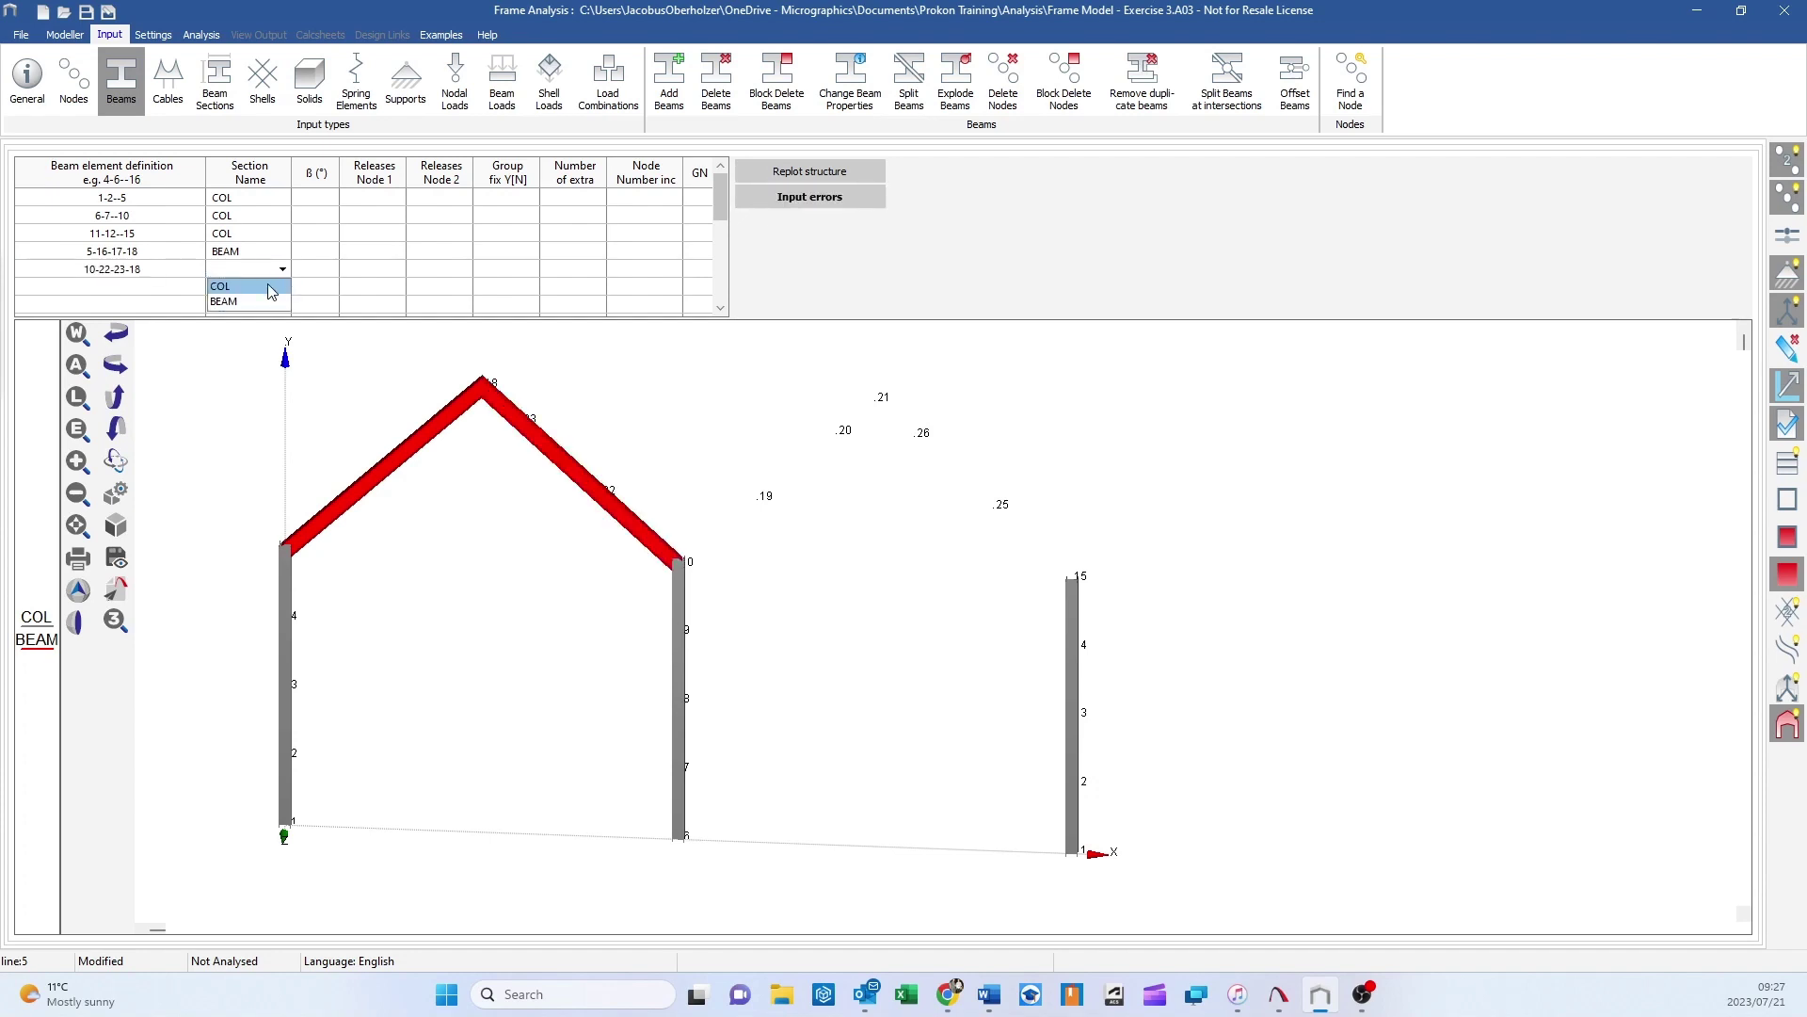
left_click(259, 301)
- Define the second bay's rising rafter as 10-19-20-21 with section BEAM
middle_click_drag(674, 496, 273, 428)
left_click(113, 292)
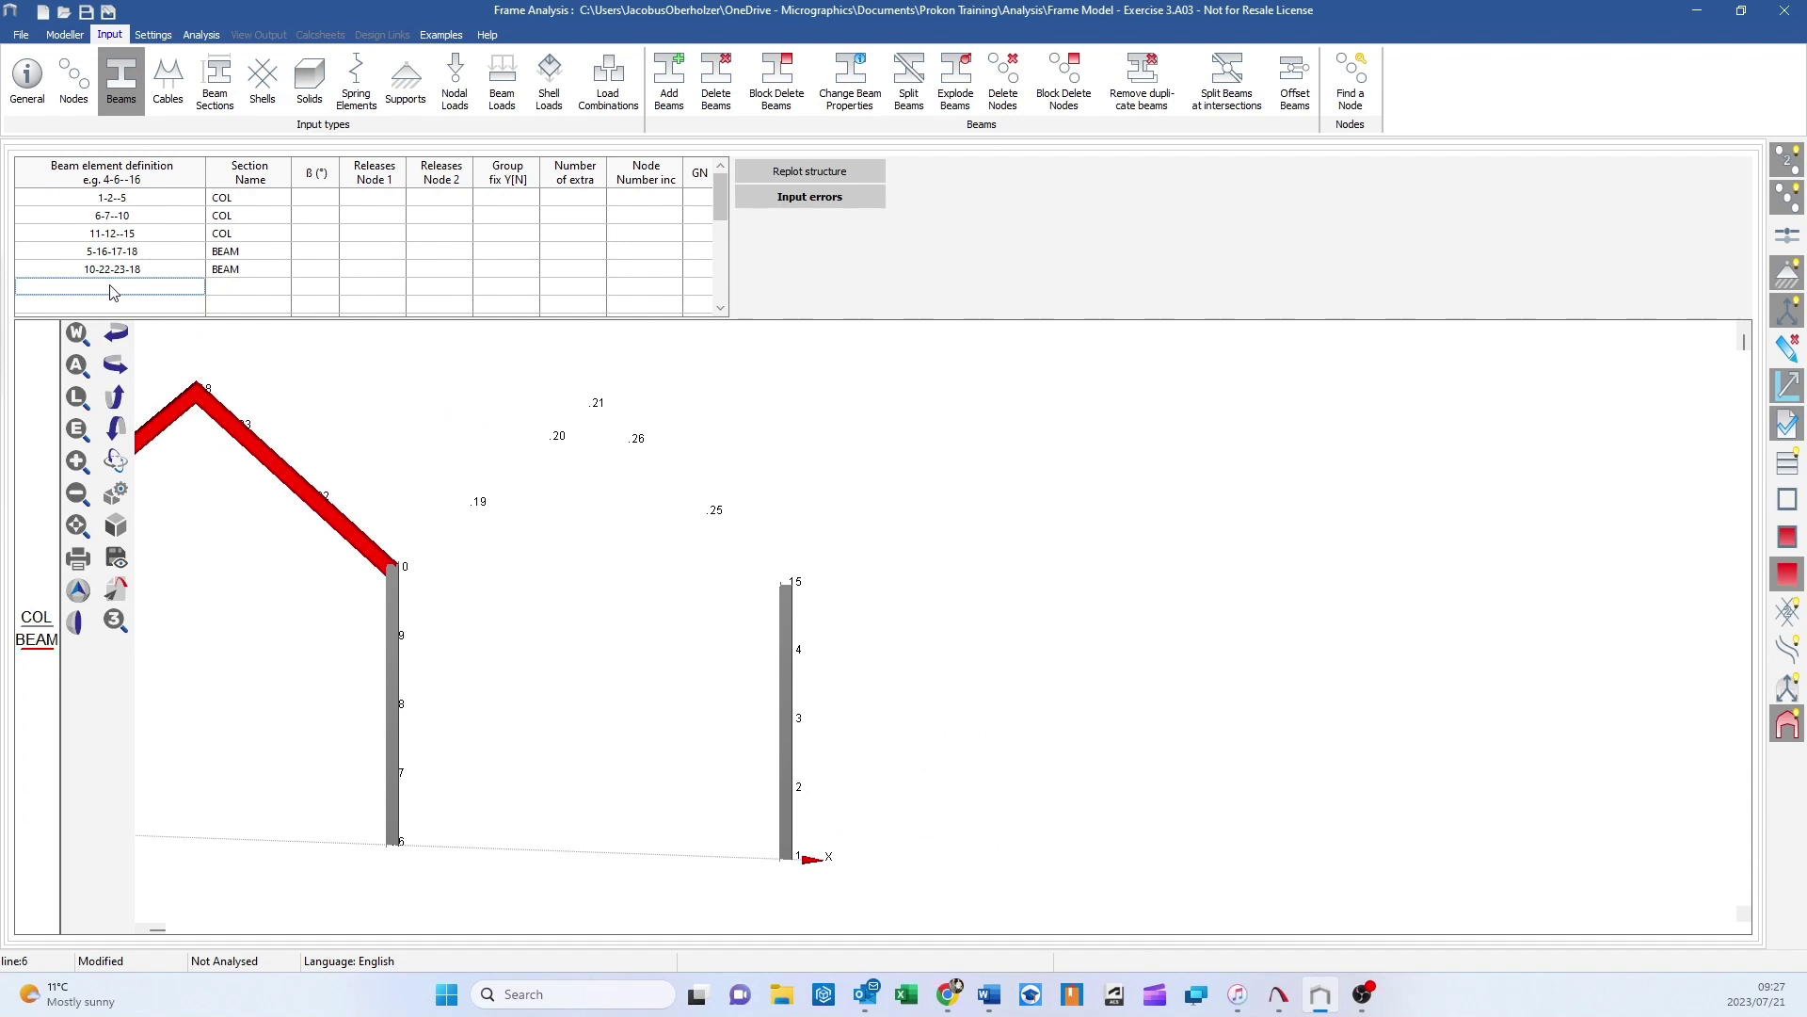
type("10-19-20-21")
left_click(267, 287)
left_click(282, 287)
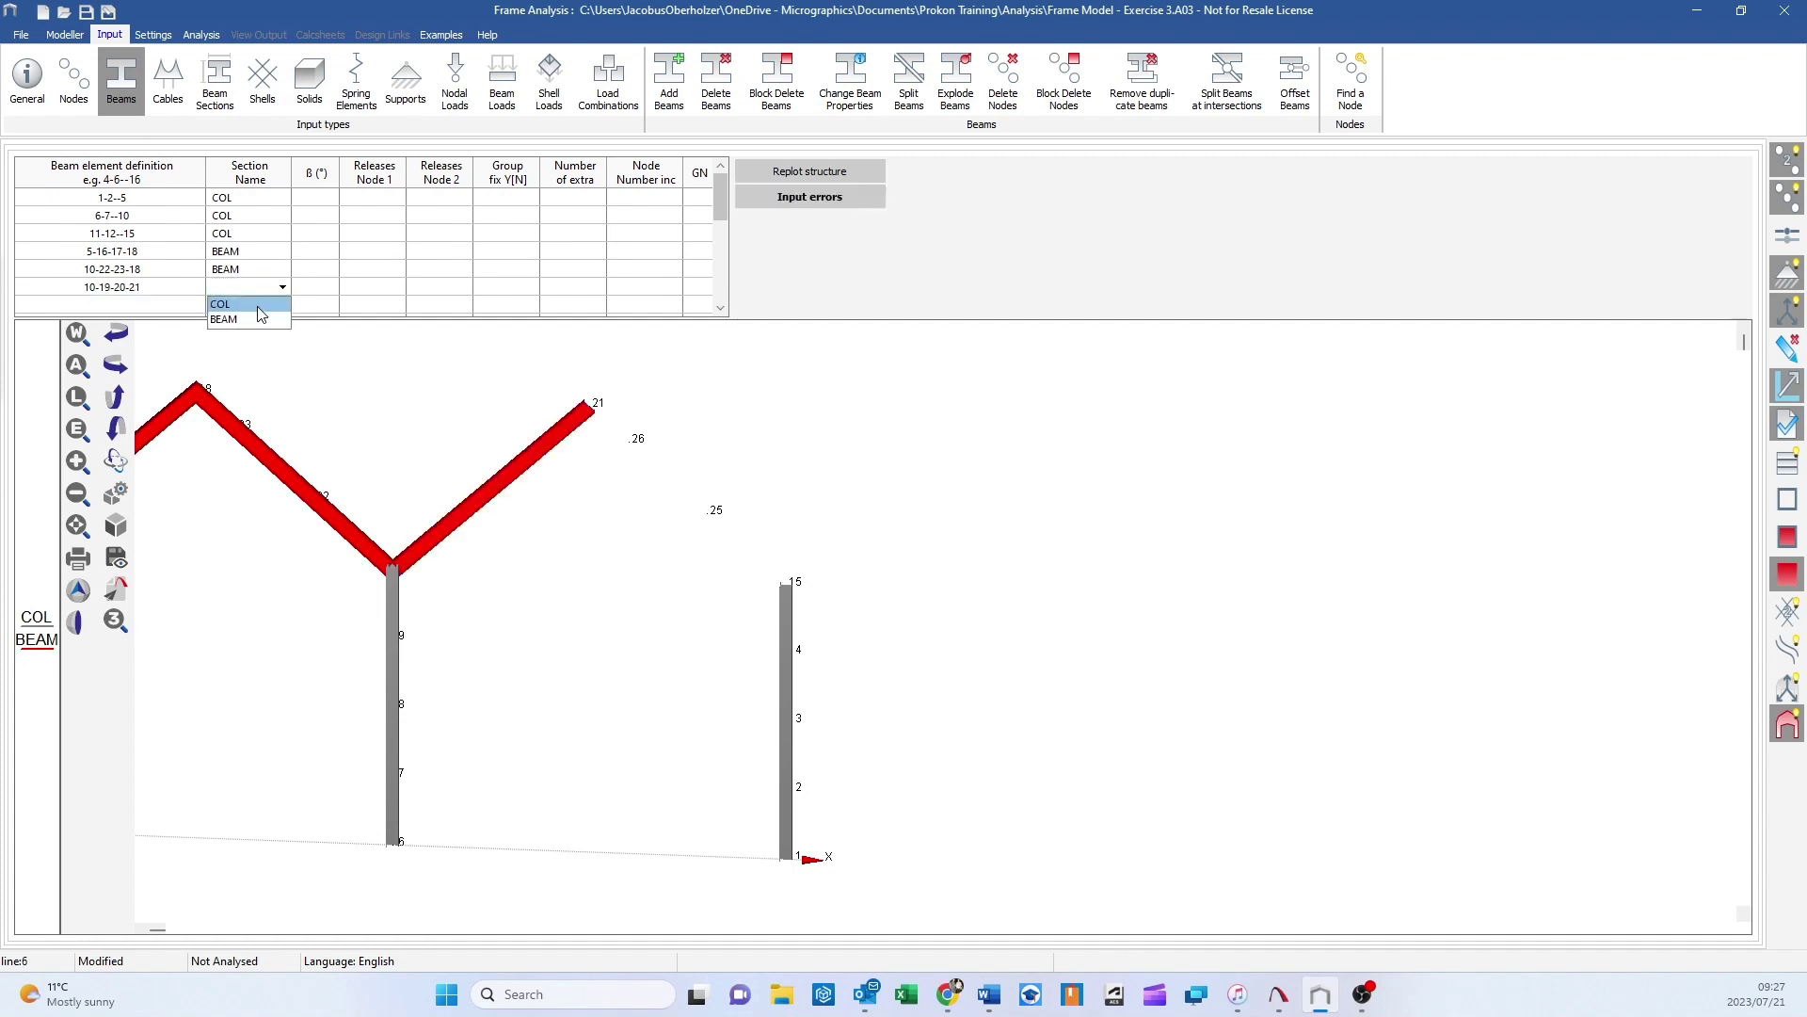
left_click(250, 319)
- Define the second bay's other rafter as 15-25-26-21 with section BEAM
left_click(147, 305)
type("15-25-")
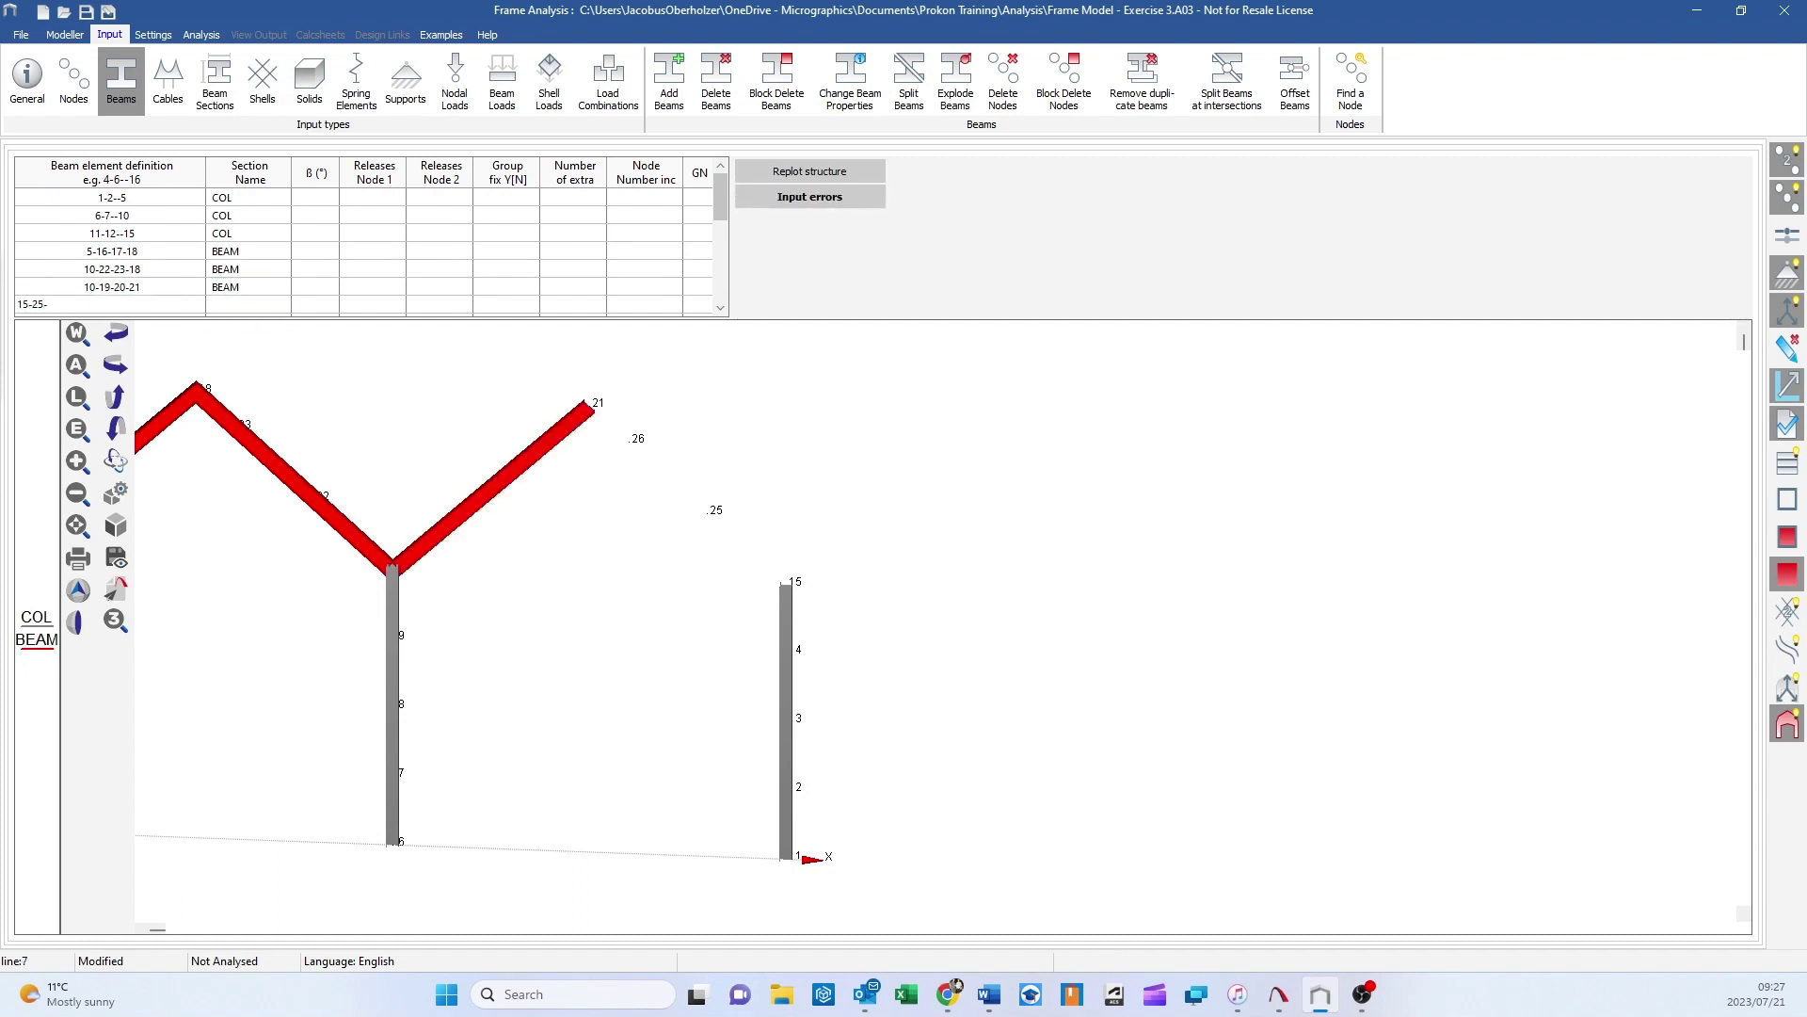
type("26-21")
left_click(240, 303)
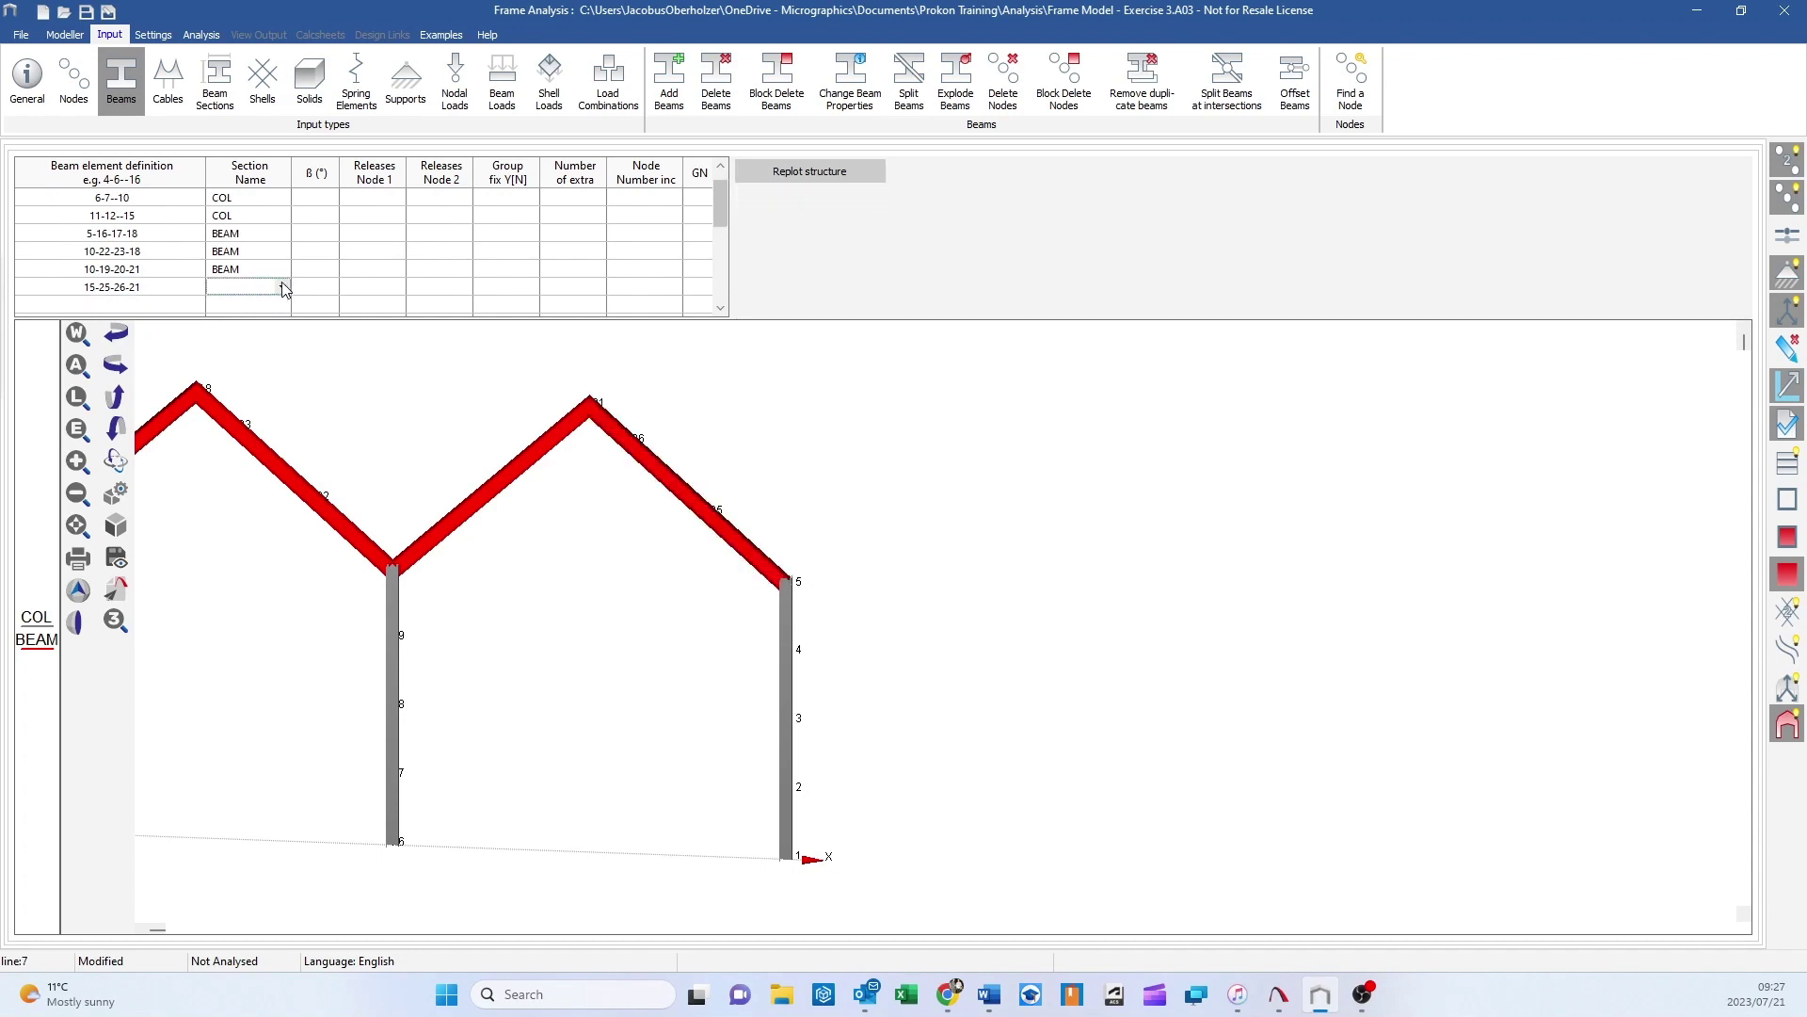
left_click(282, 287)
left_click(247, 319)
- Add a block row B1-7 at the end of the node table with 2 as the number of extra copies
scroll(584, 471, "down", 5)
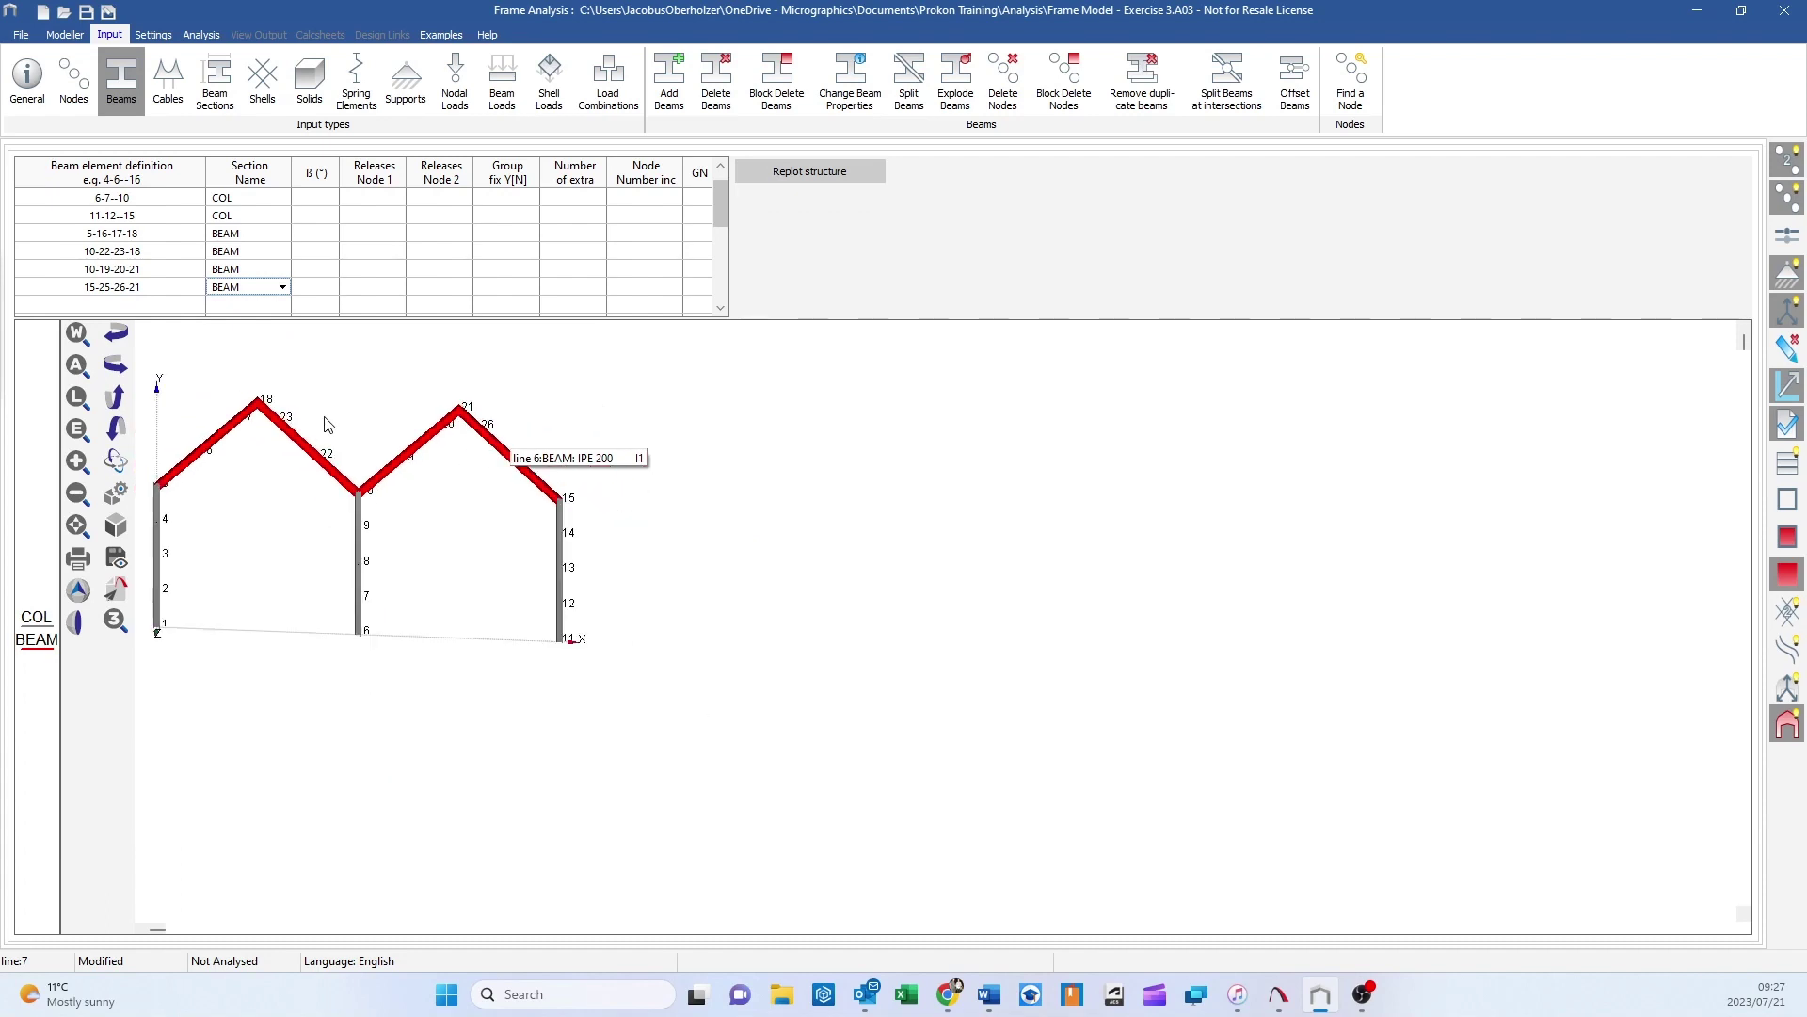
middle_click_drag(706, 556, 633, 565)
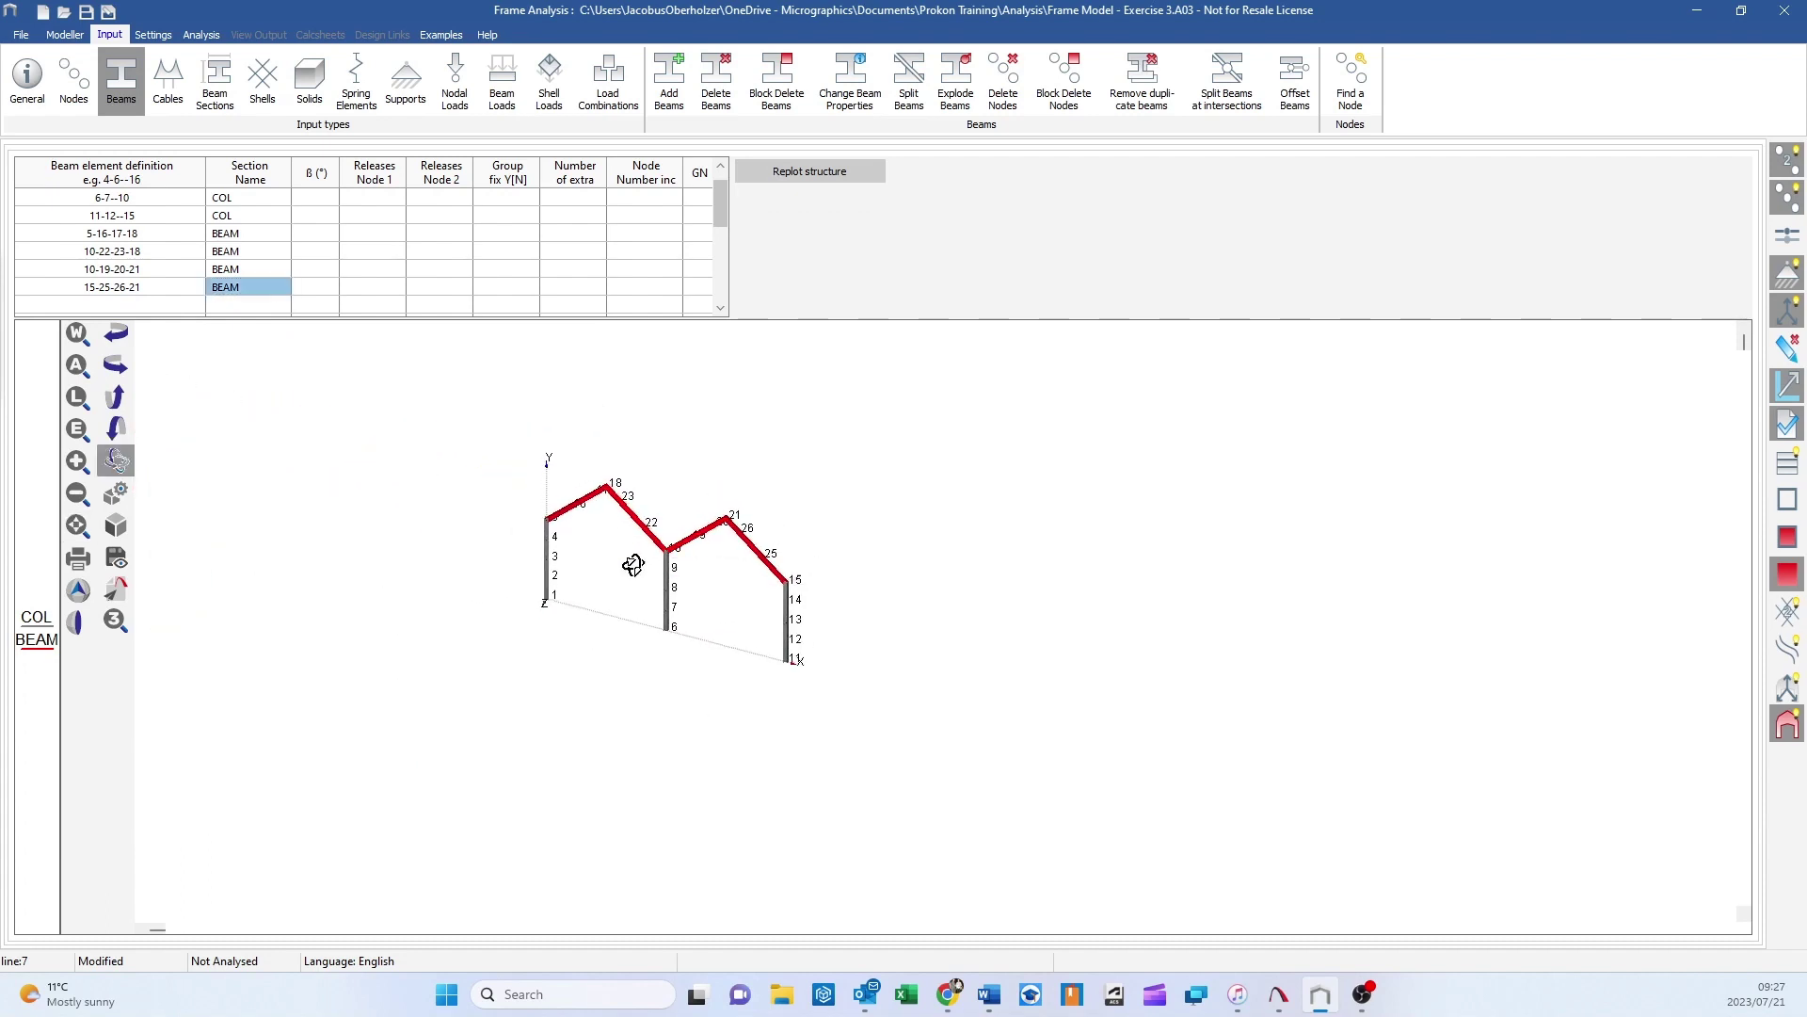
scroll(713, 519, "up", 1)
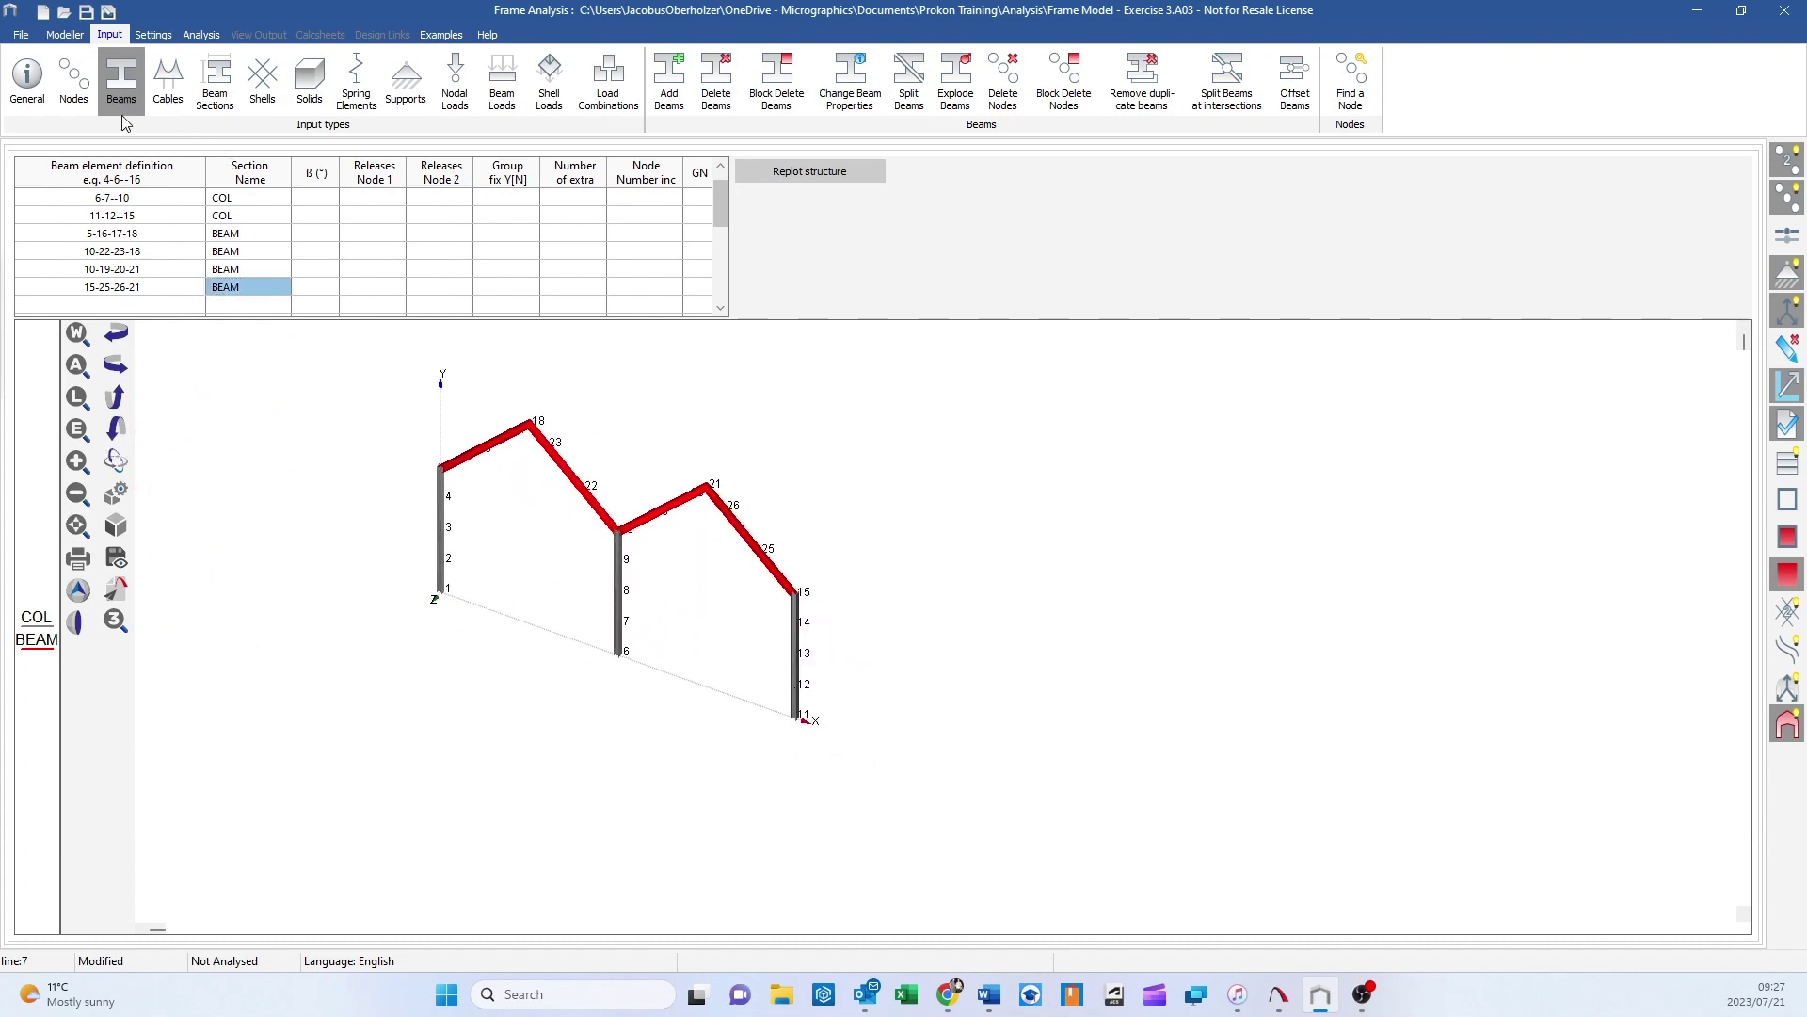
left_click(74, 79)
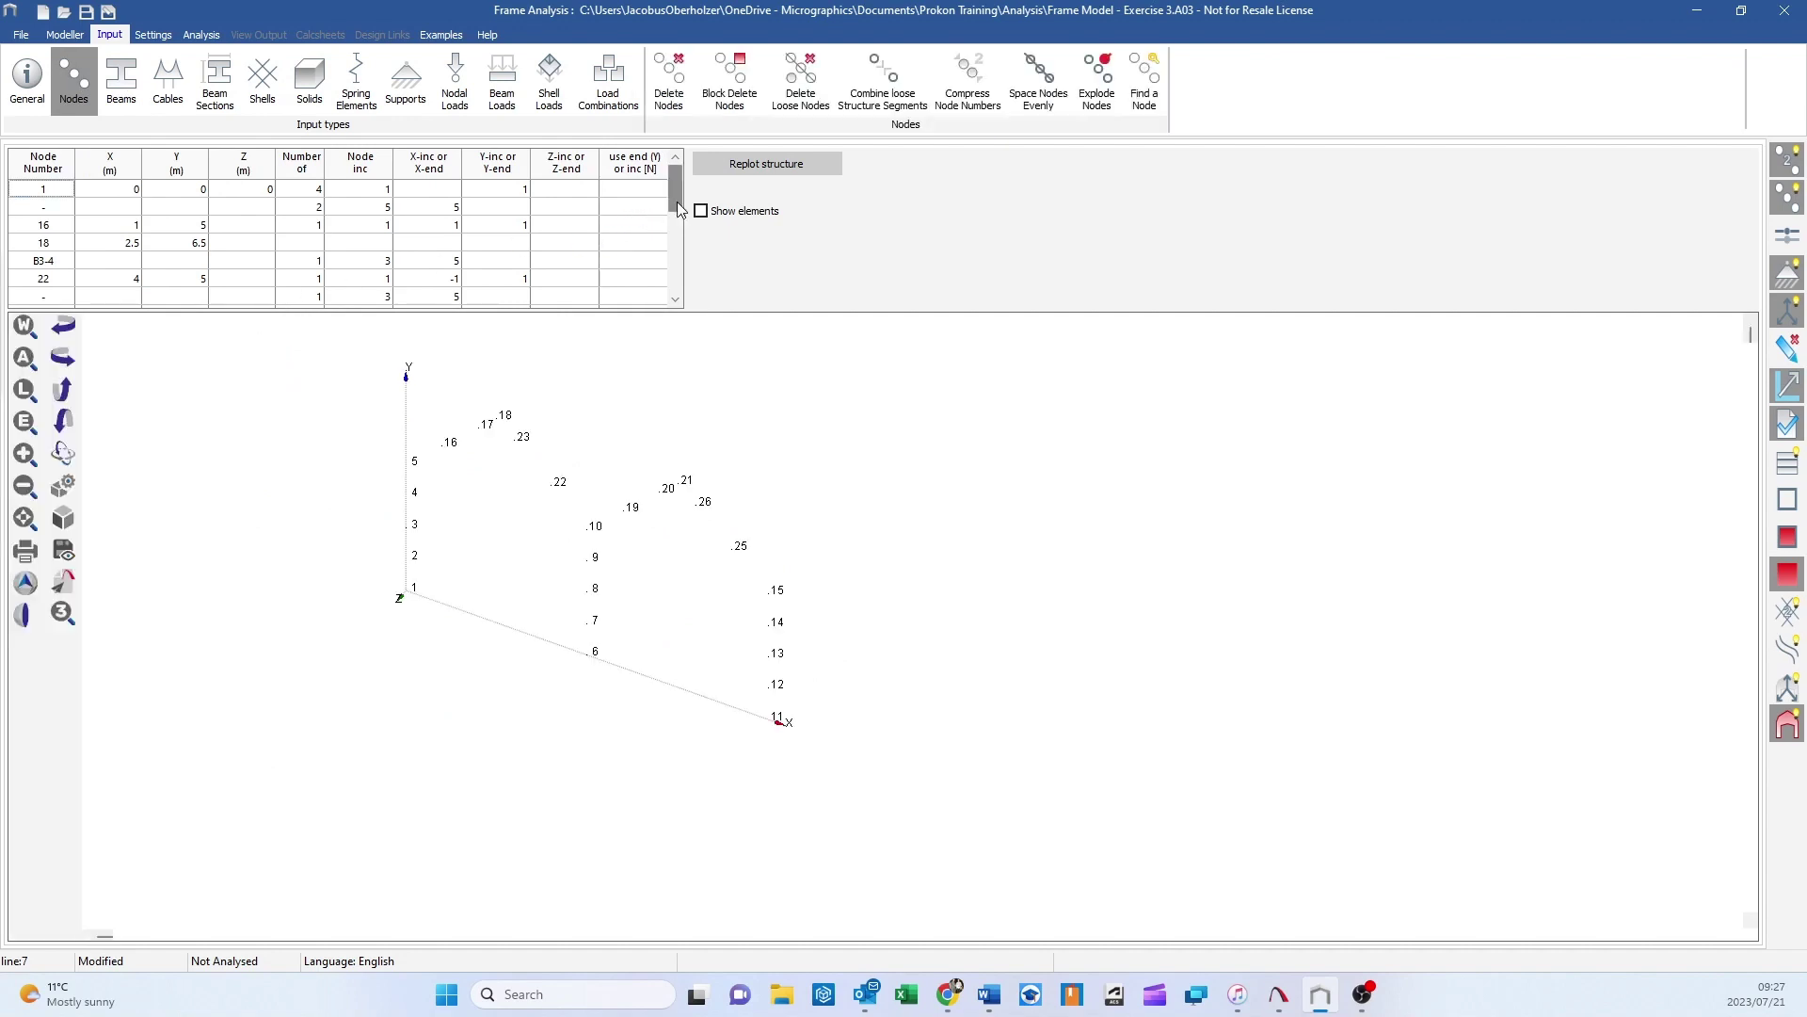
left_click_drag(676, 201, 685, 223)
left_click_drag(677, 207, 676, 181)
key("Down")
key("Down")
key("Down")
key("Down")
key("Down")
key("Down")
key("Down")
type("B")
left_click(311, 299)
type("2")
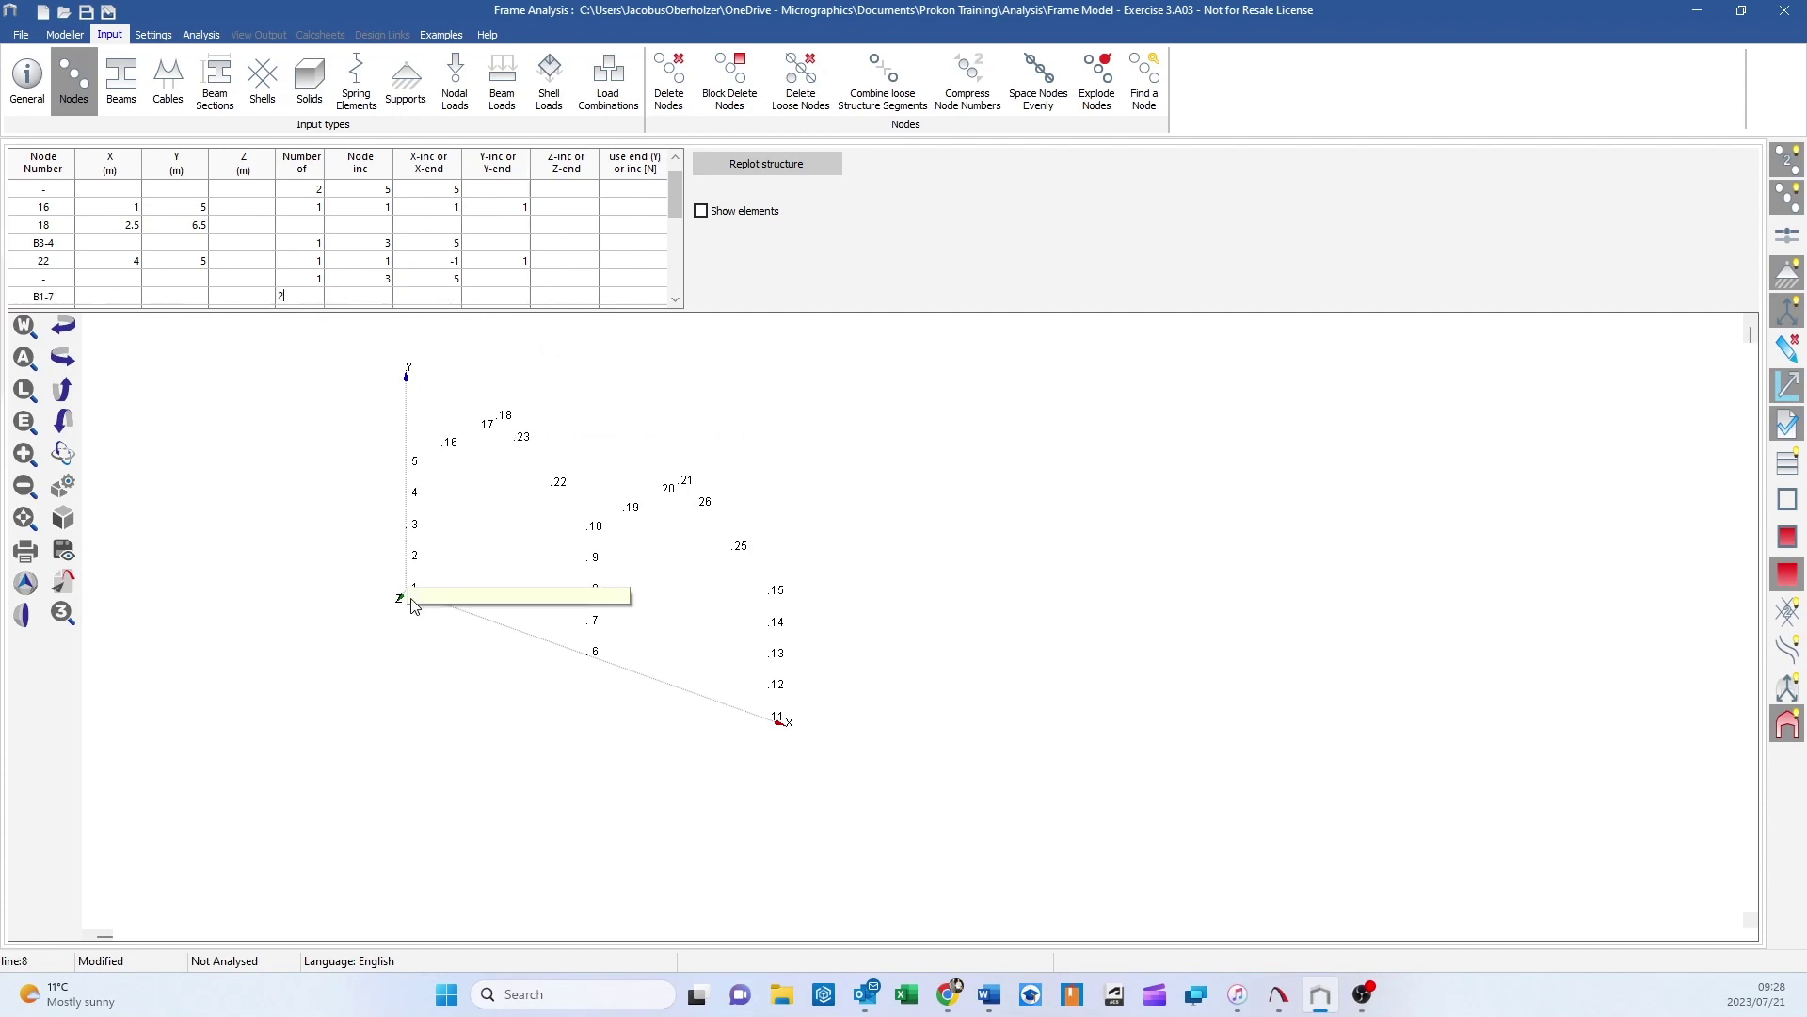
- Give the B1-7 node block a Z increment of 5 and a node increment of 26
left_click(556, 297)
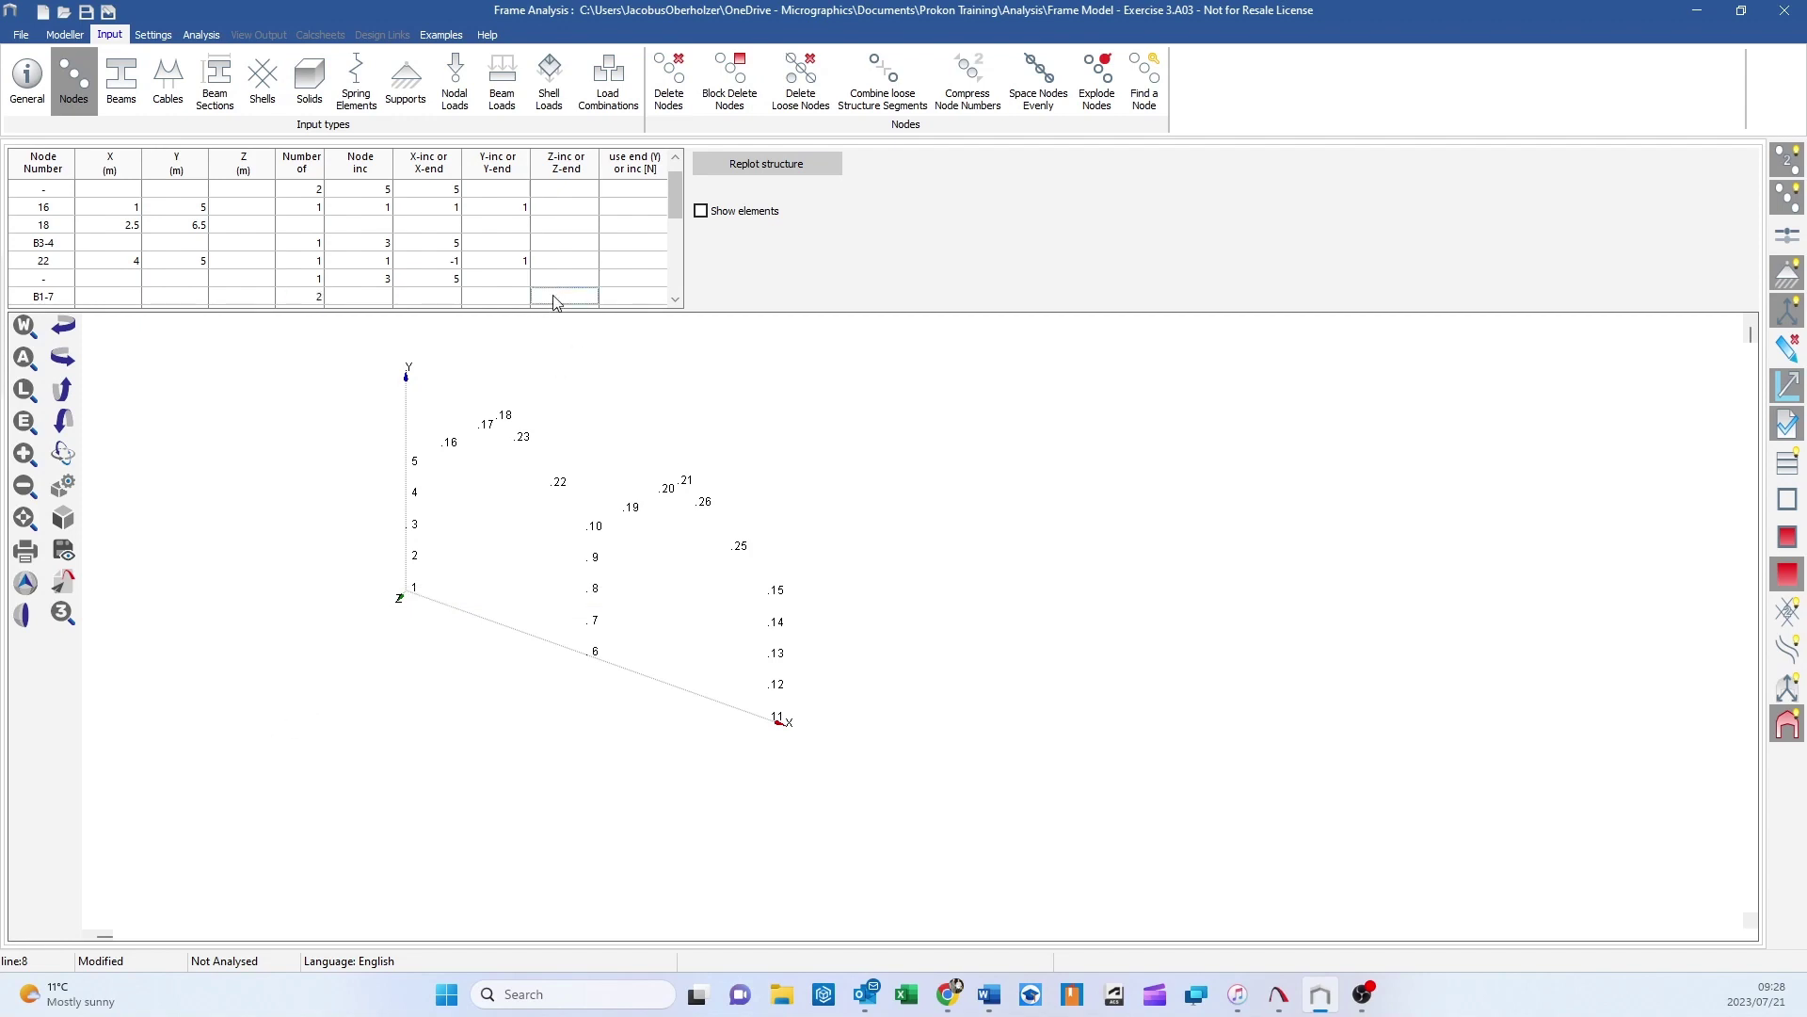
type("5")
key("Return")
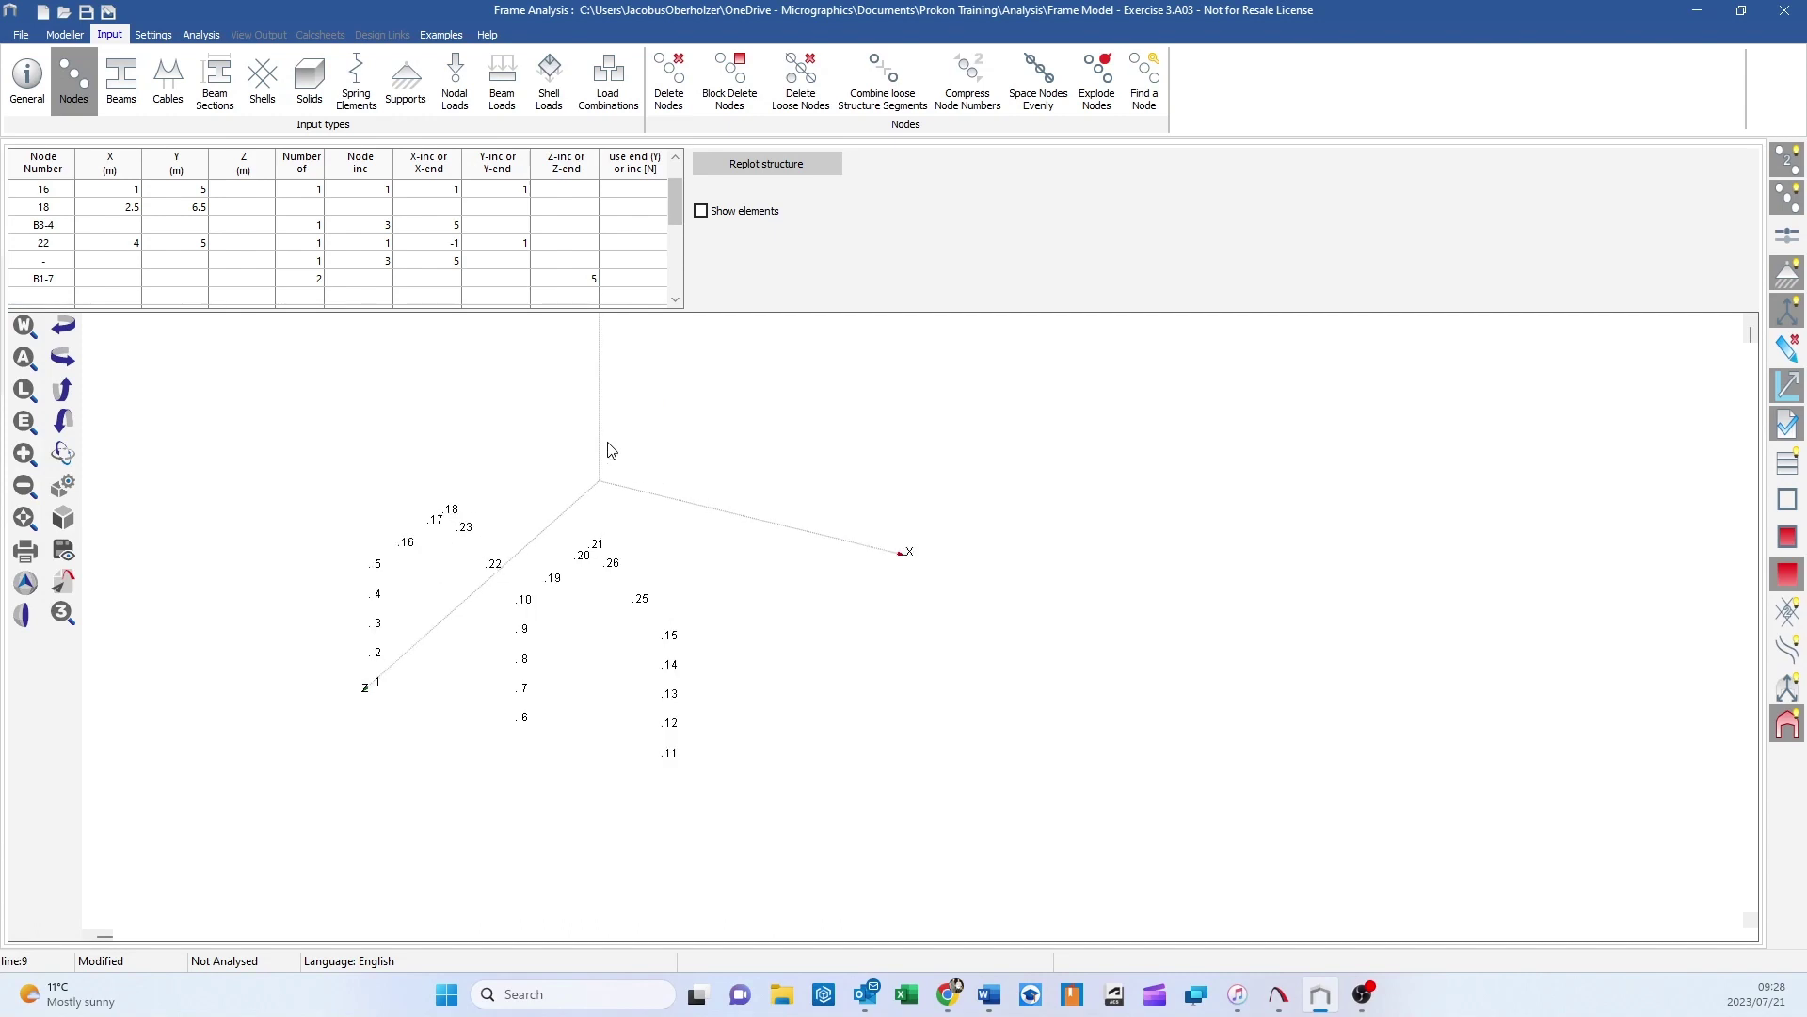
left_click(371, 280)
type("26")
key("Return")
left_click_drag(780, 533, 945, 662)
- Generate 2 extra copies of the middle column's beam elements 6-7--10 with a node number increment of 26
left_click(123, 79)
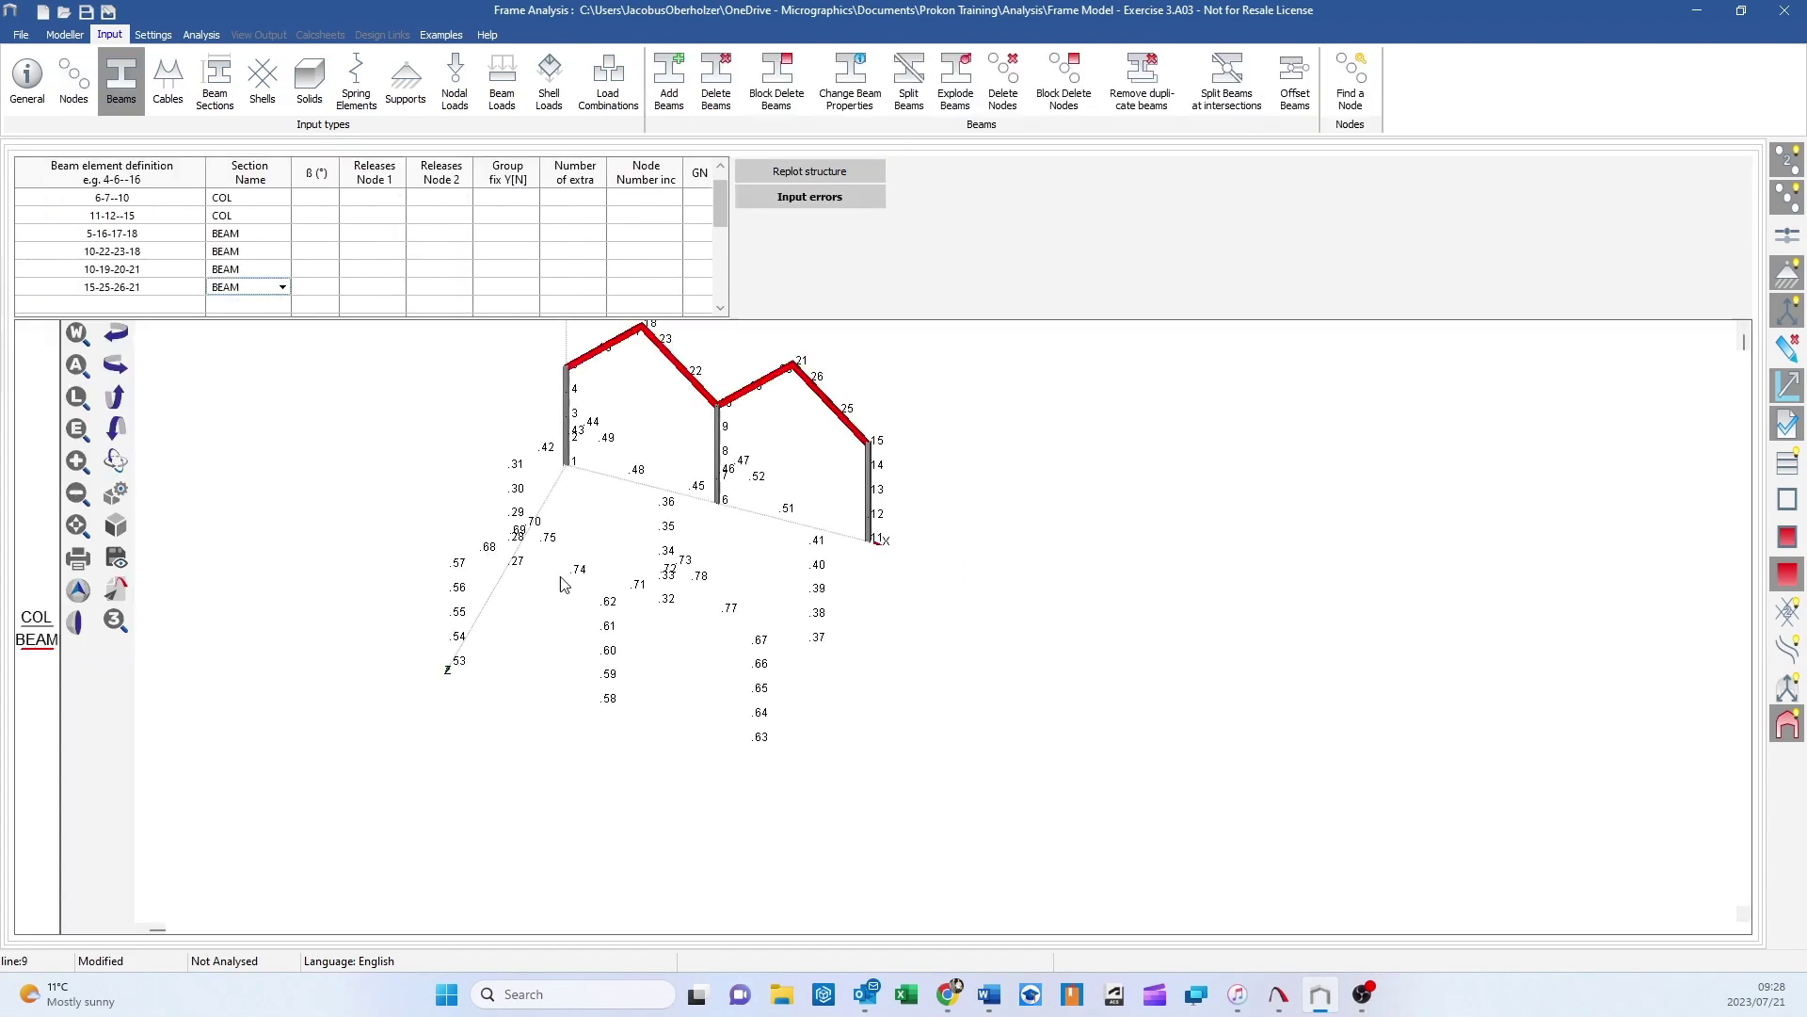
left_click_drag(562, 585, 737, 506)
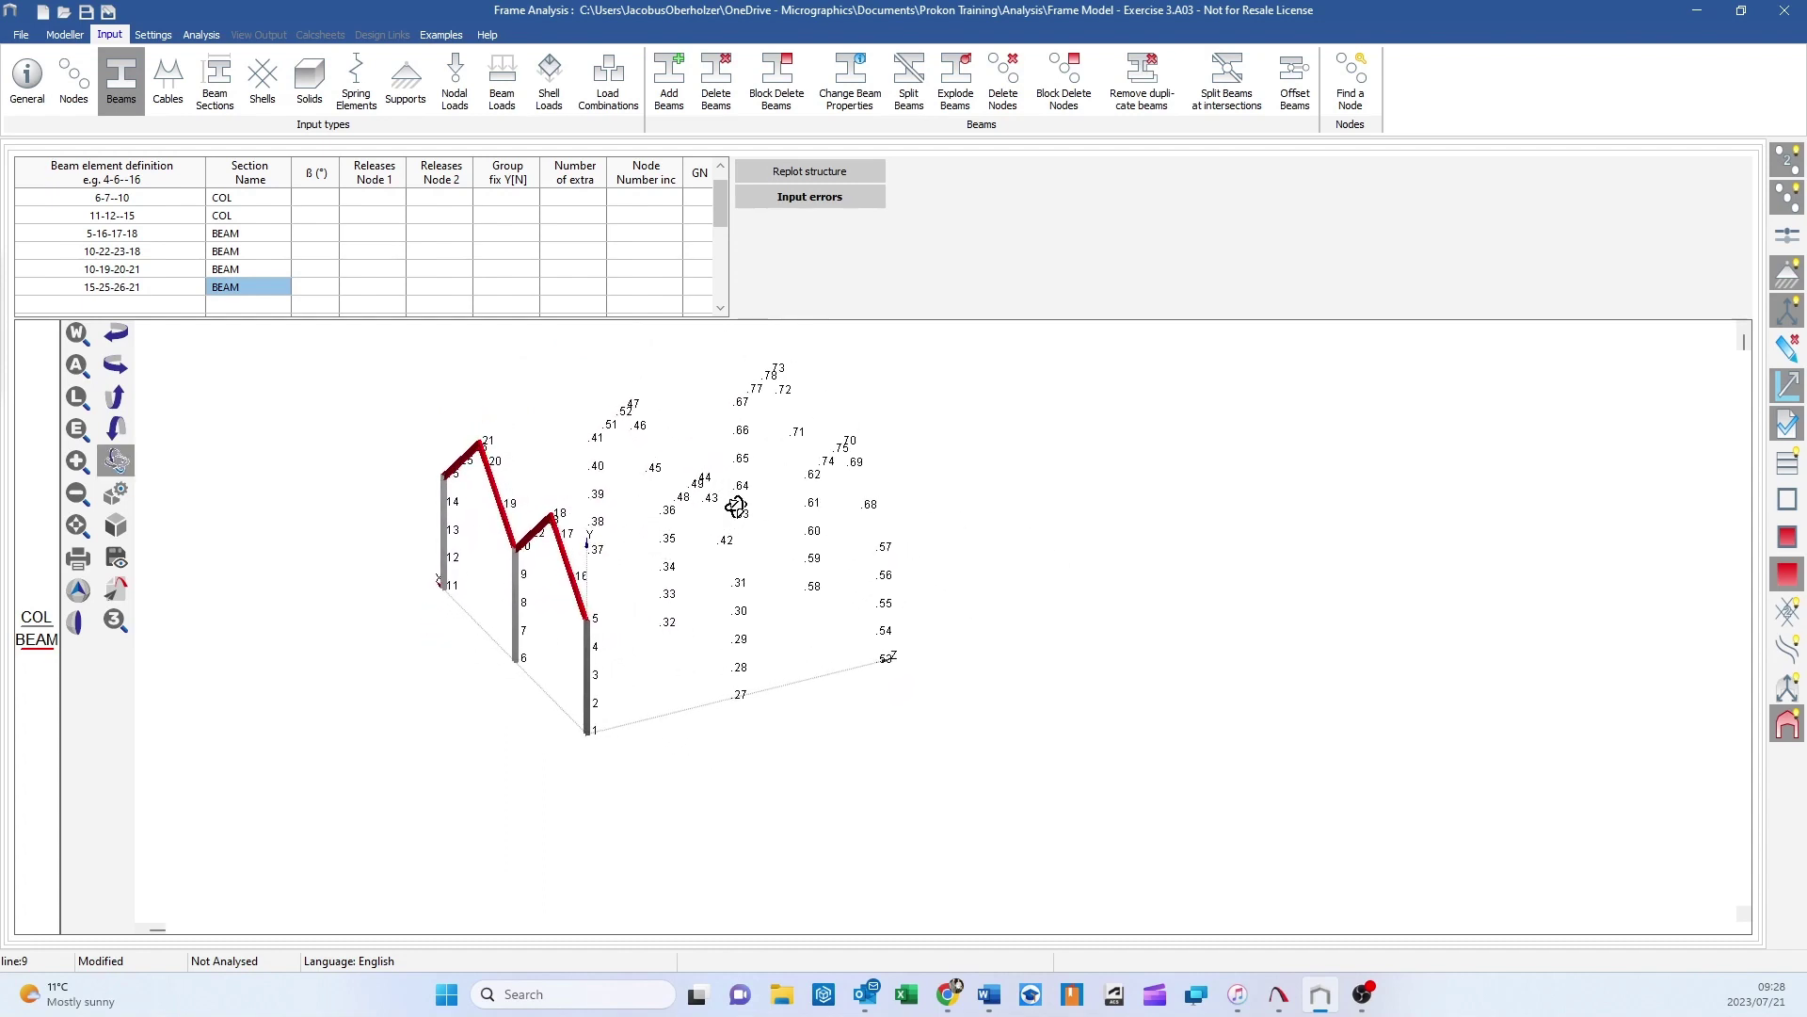
left_click(737, 508)
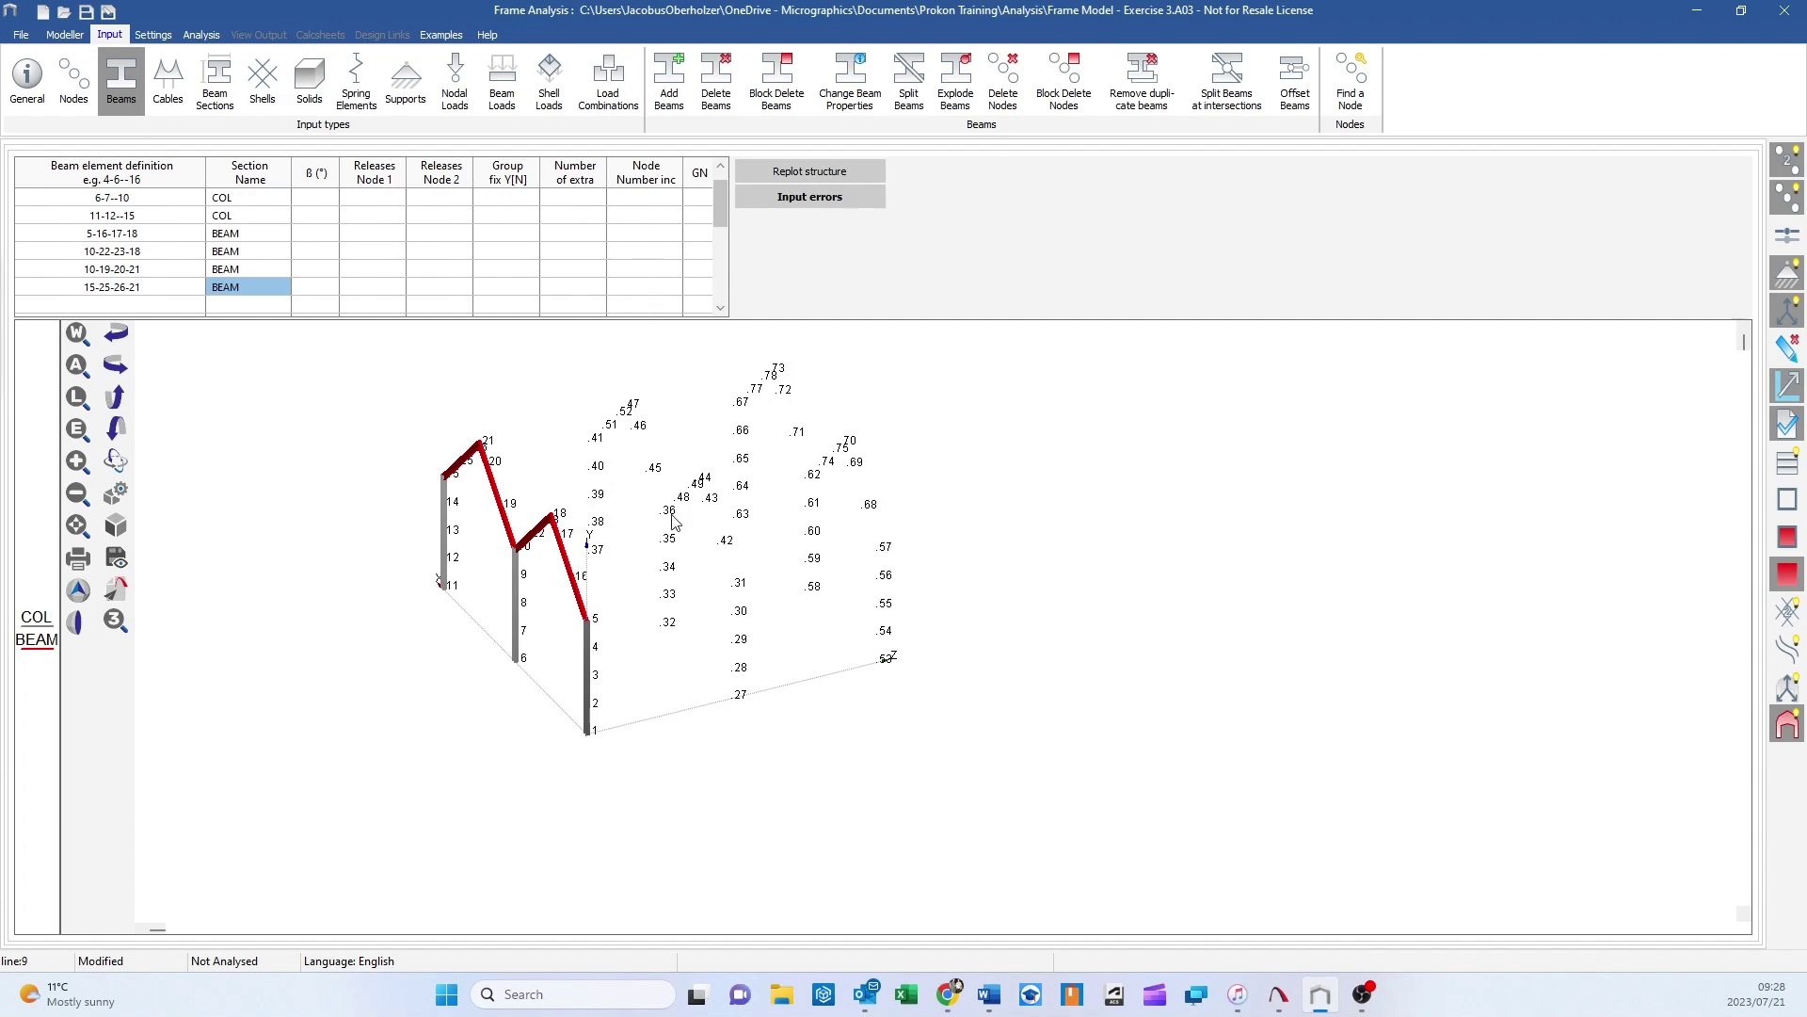
left_click_drag(605, 594, 952, 634)
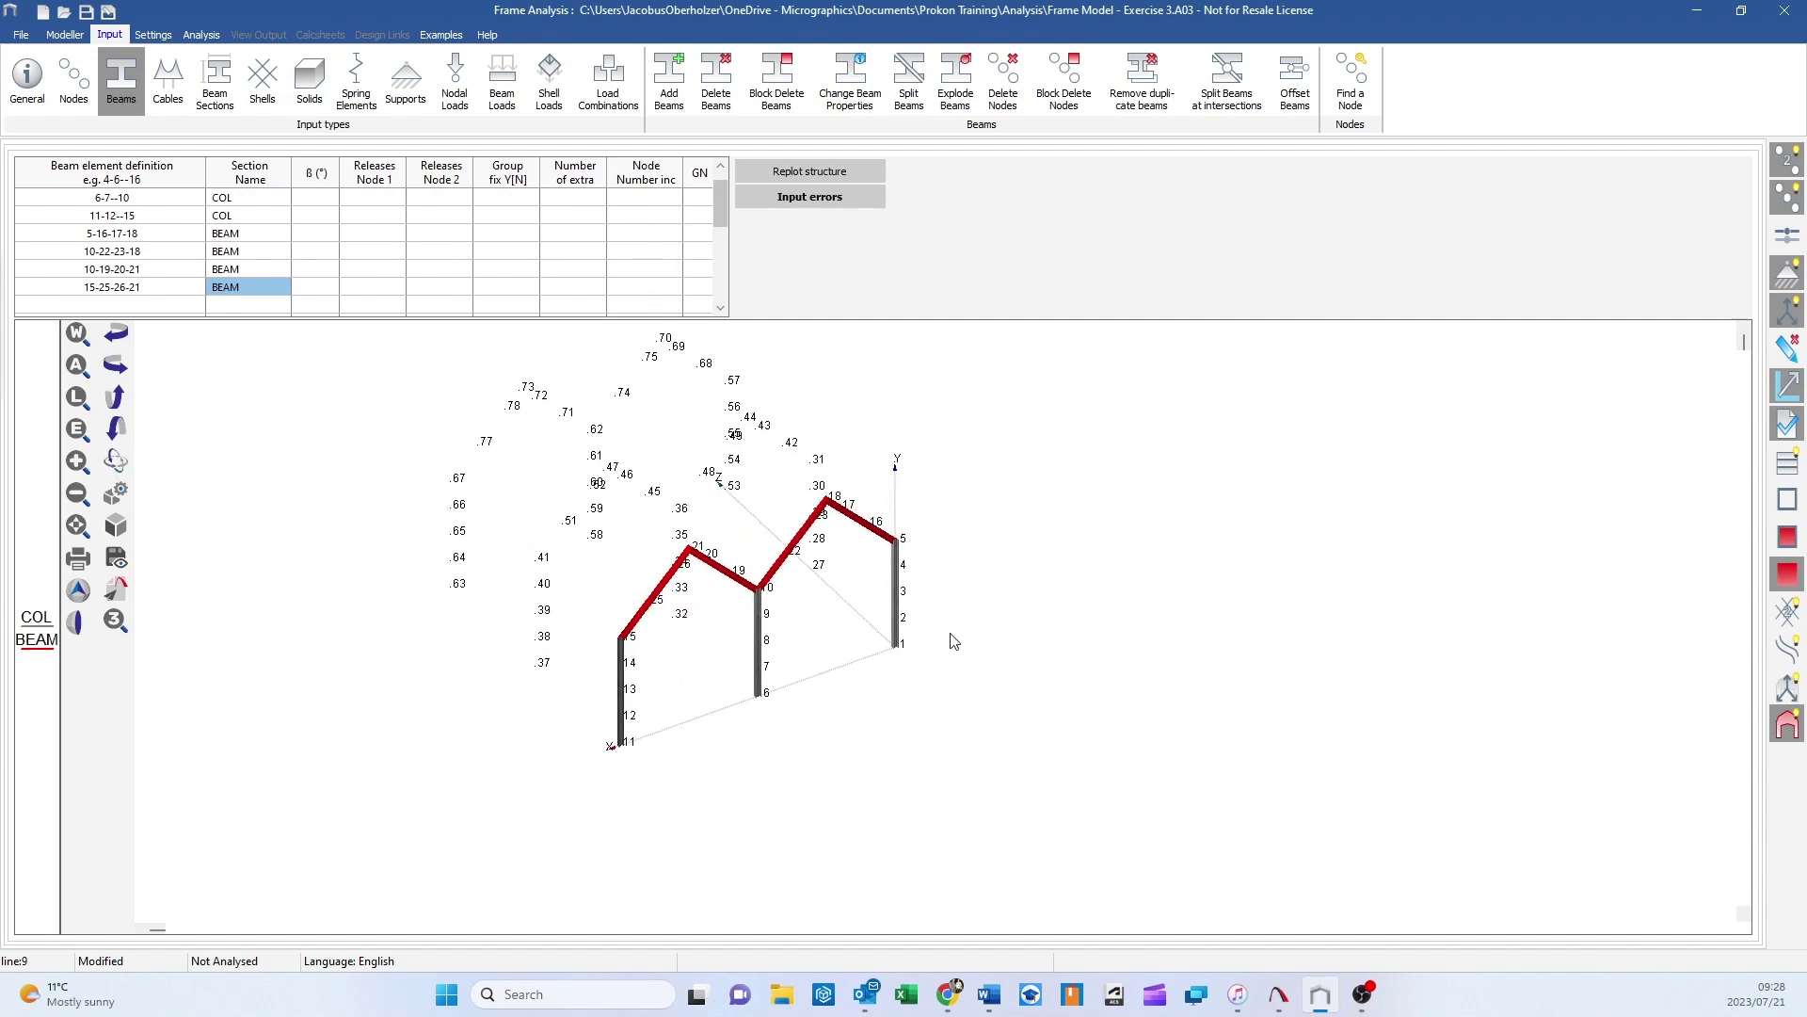
left_click(575, 199)
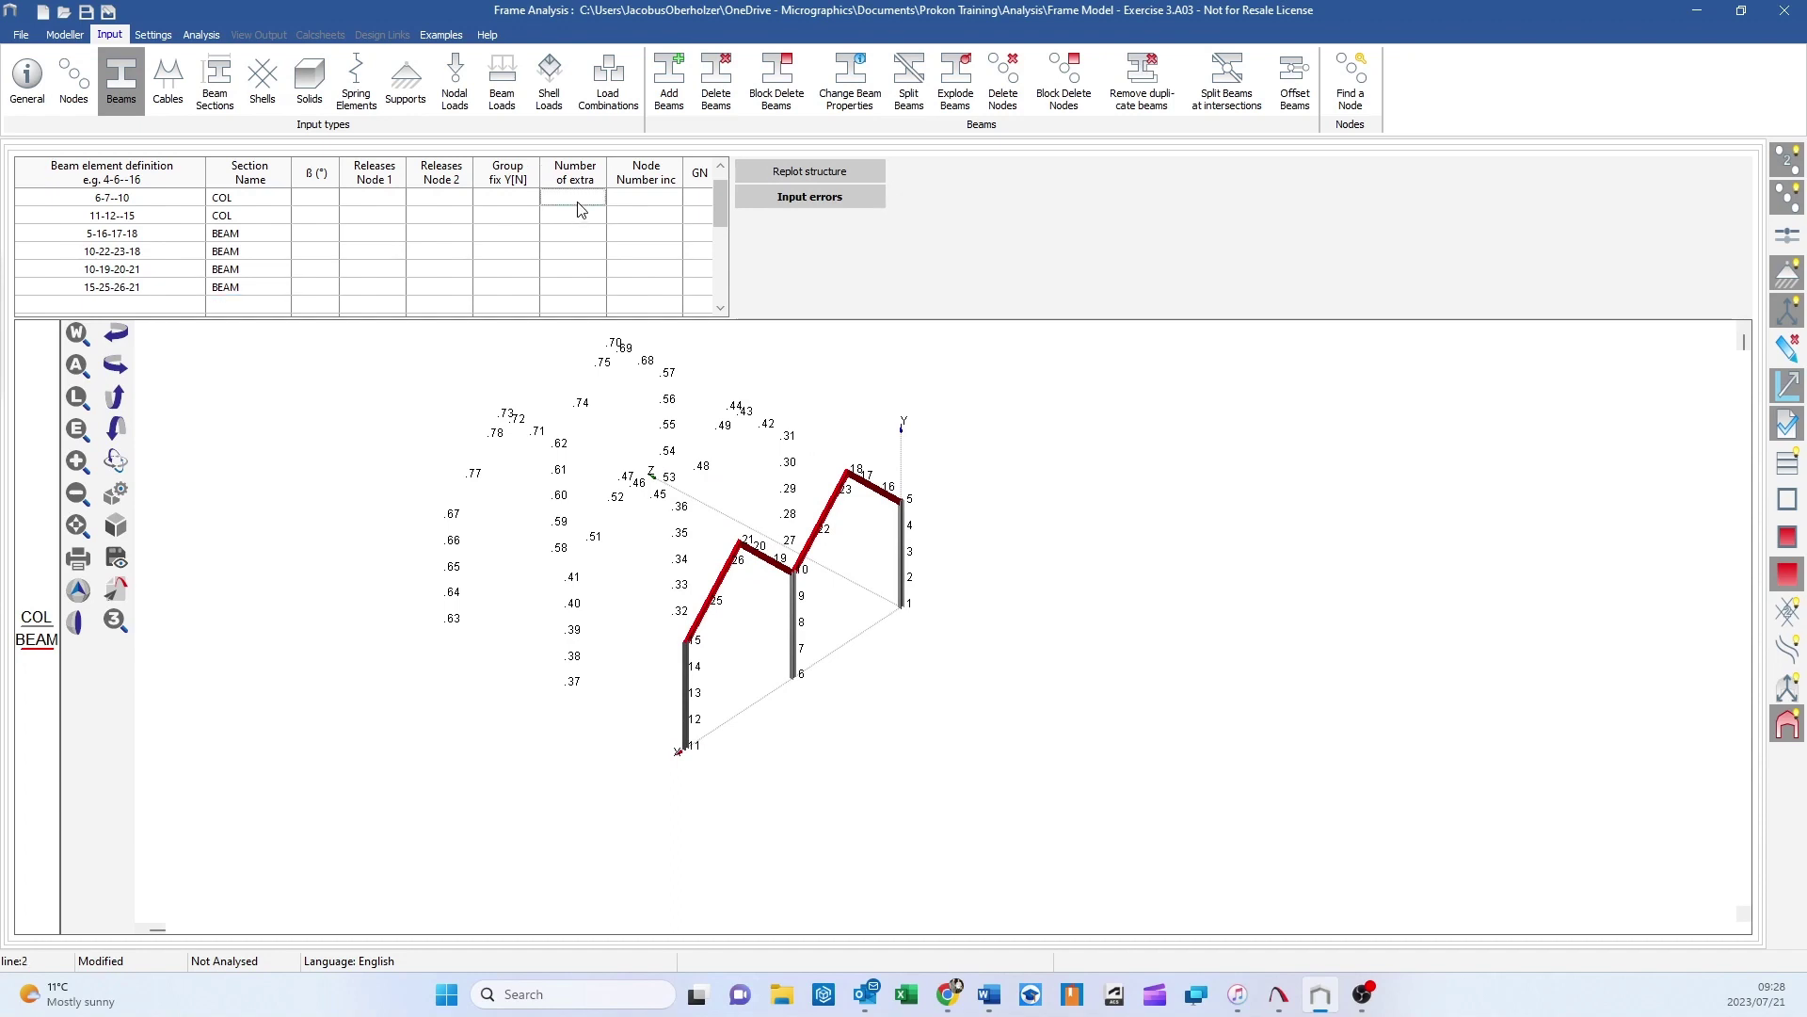
type("2")
key("Tab")
type("1")
key("Return")
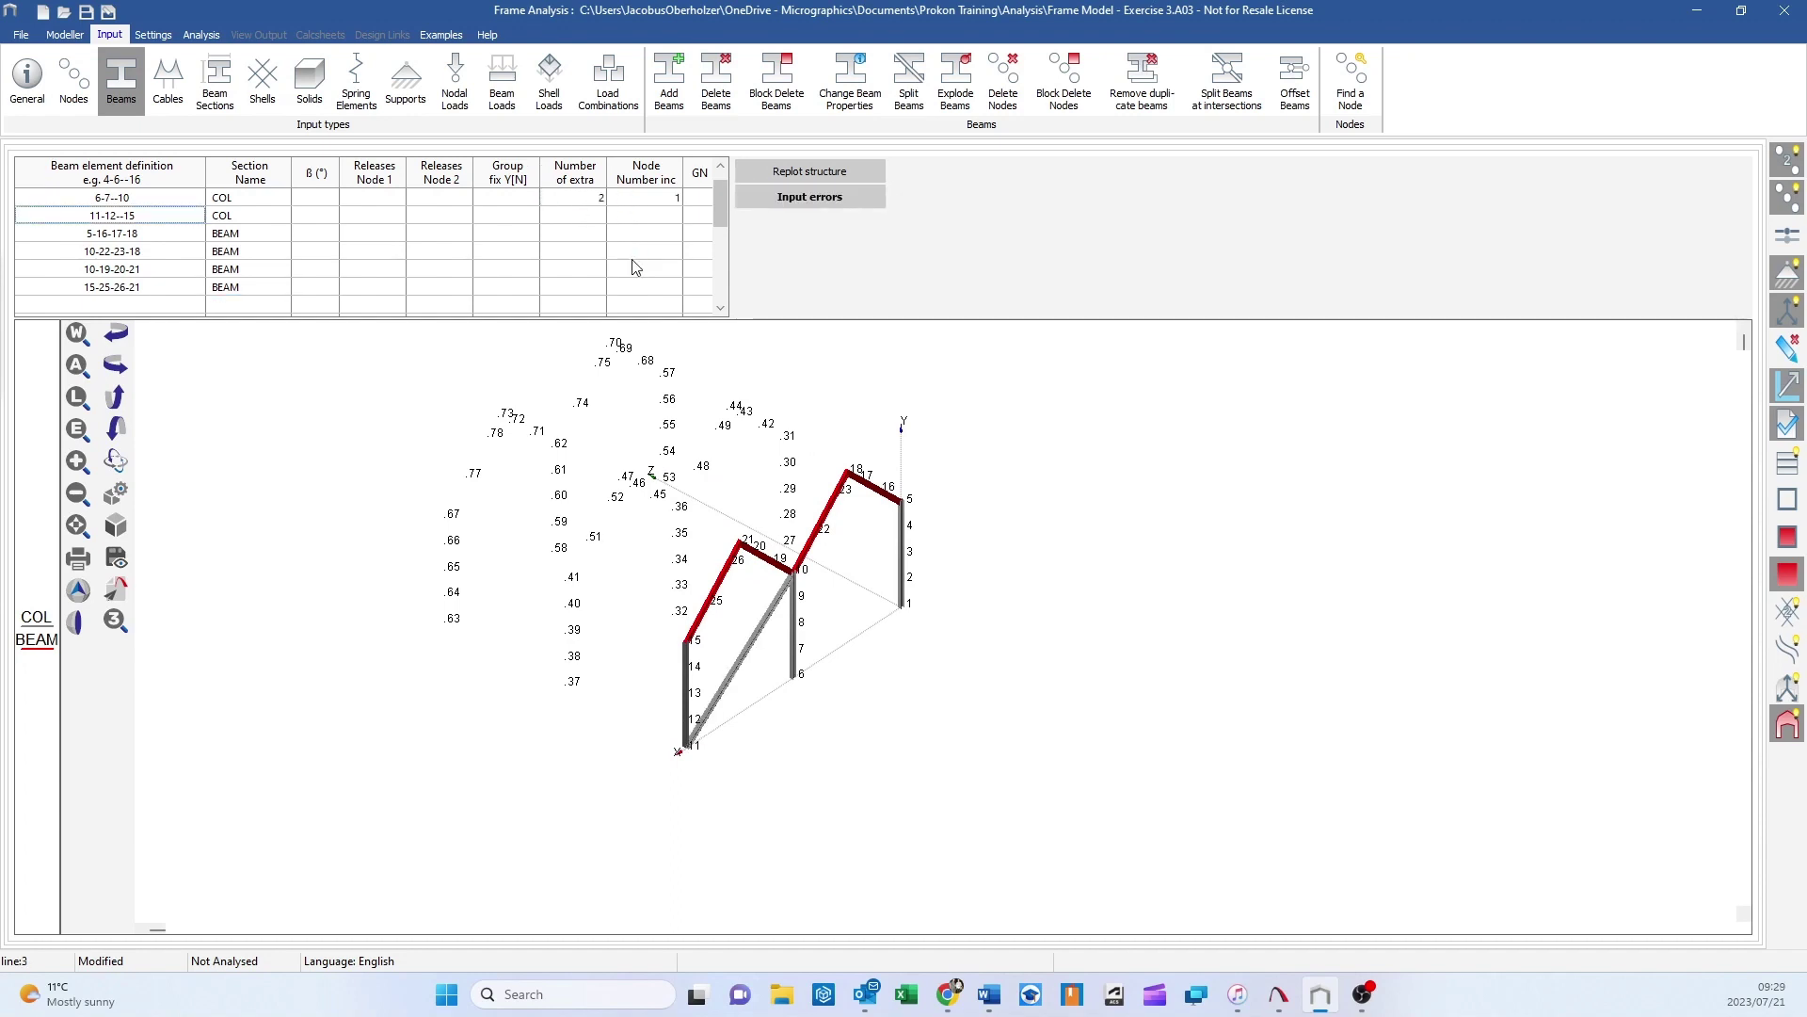
left_click(580, 200)
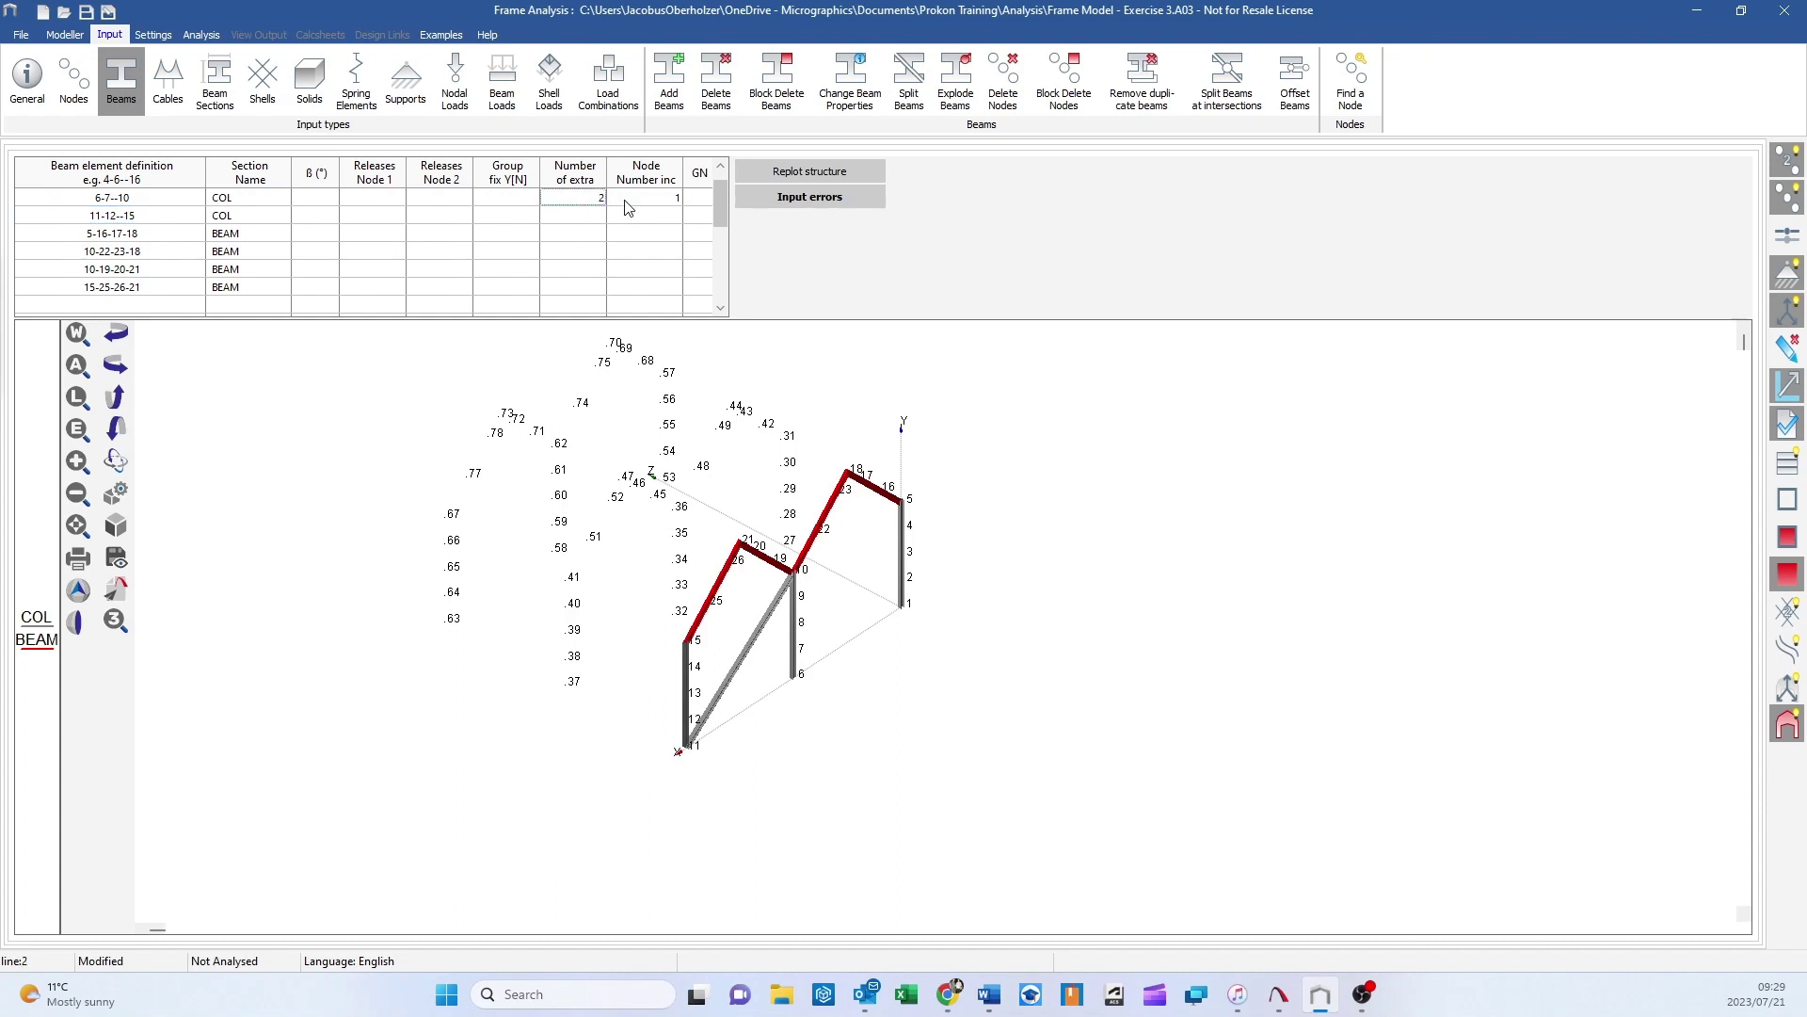
key("Tab")
type("26")
key("Return")
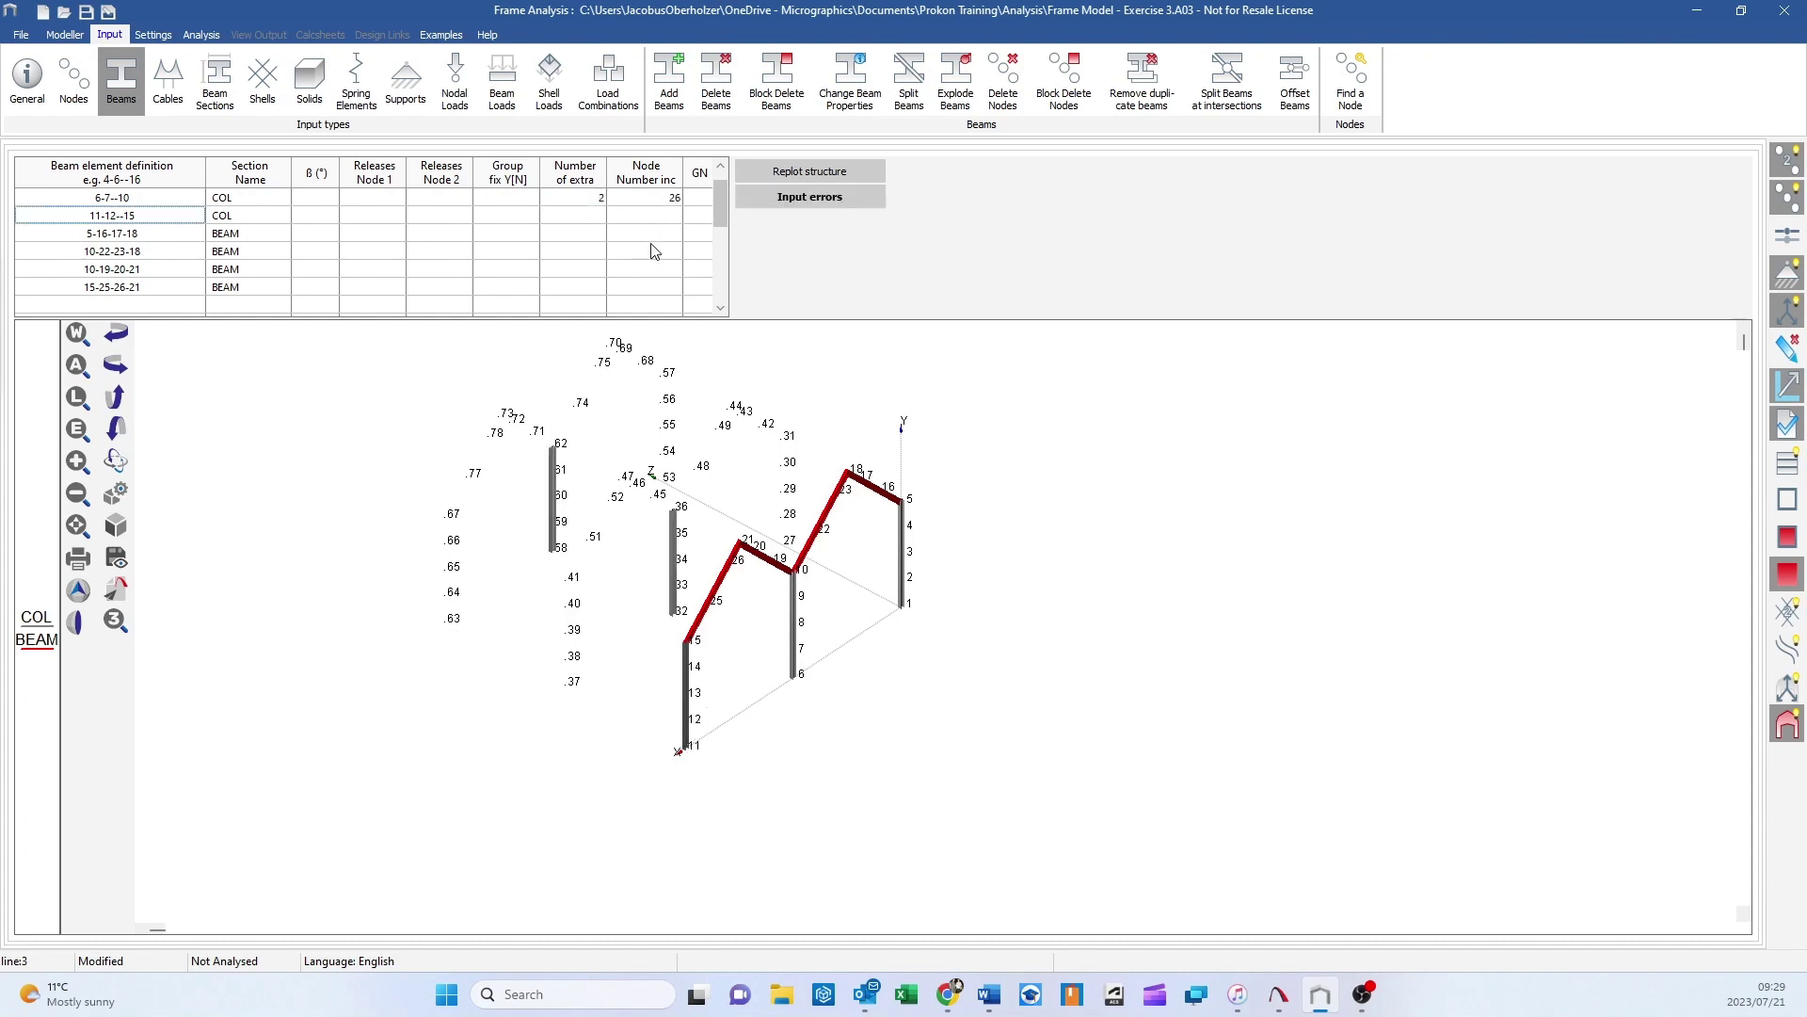
- Generate 2 extra copies of the third column's elements 11-12--15 with a node number increment of 26
left_click(591, 215)
type("2")
key("Tab")
type("26")
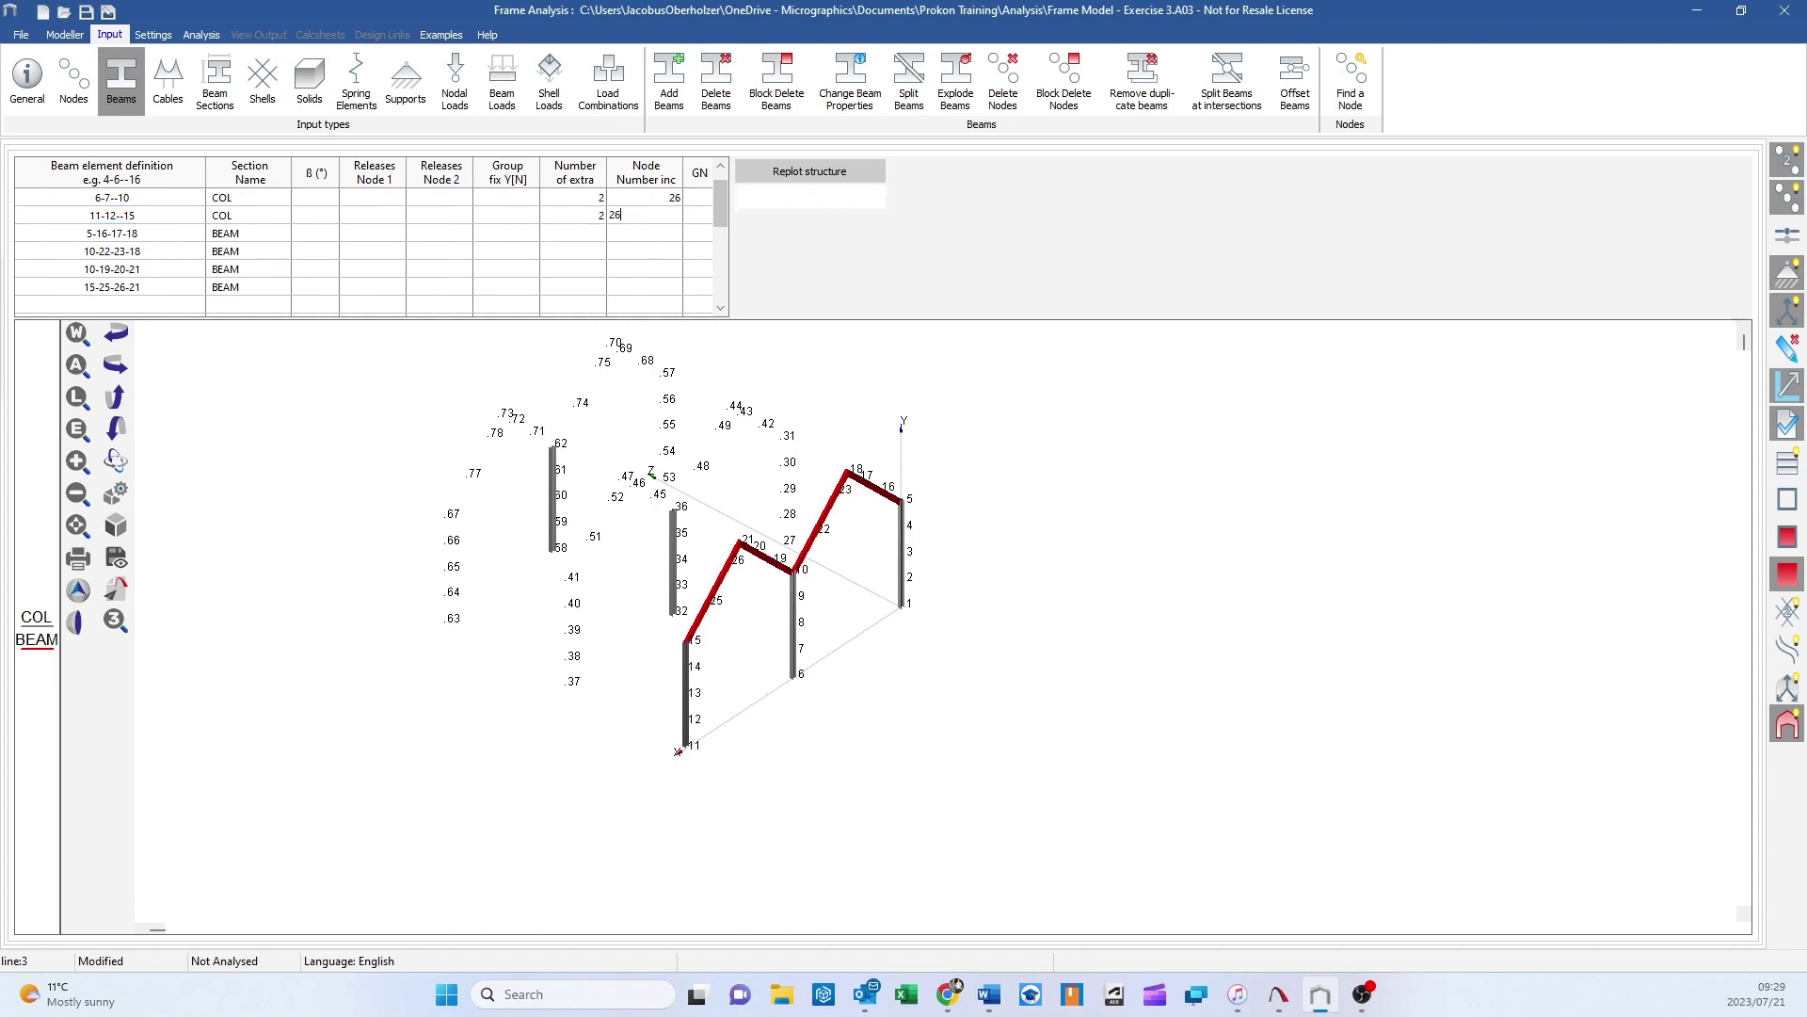
key("Return")
- Generate 2 extra copies of the first bay's rafter 5-16-17-18 with a node number increment of 26
left_click(589, 234)
type("2")
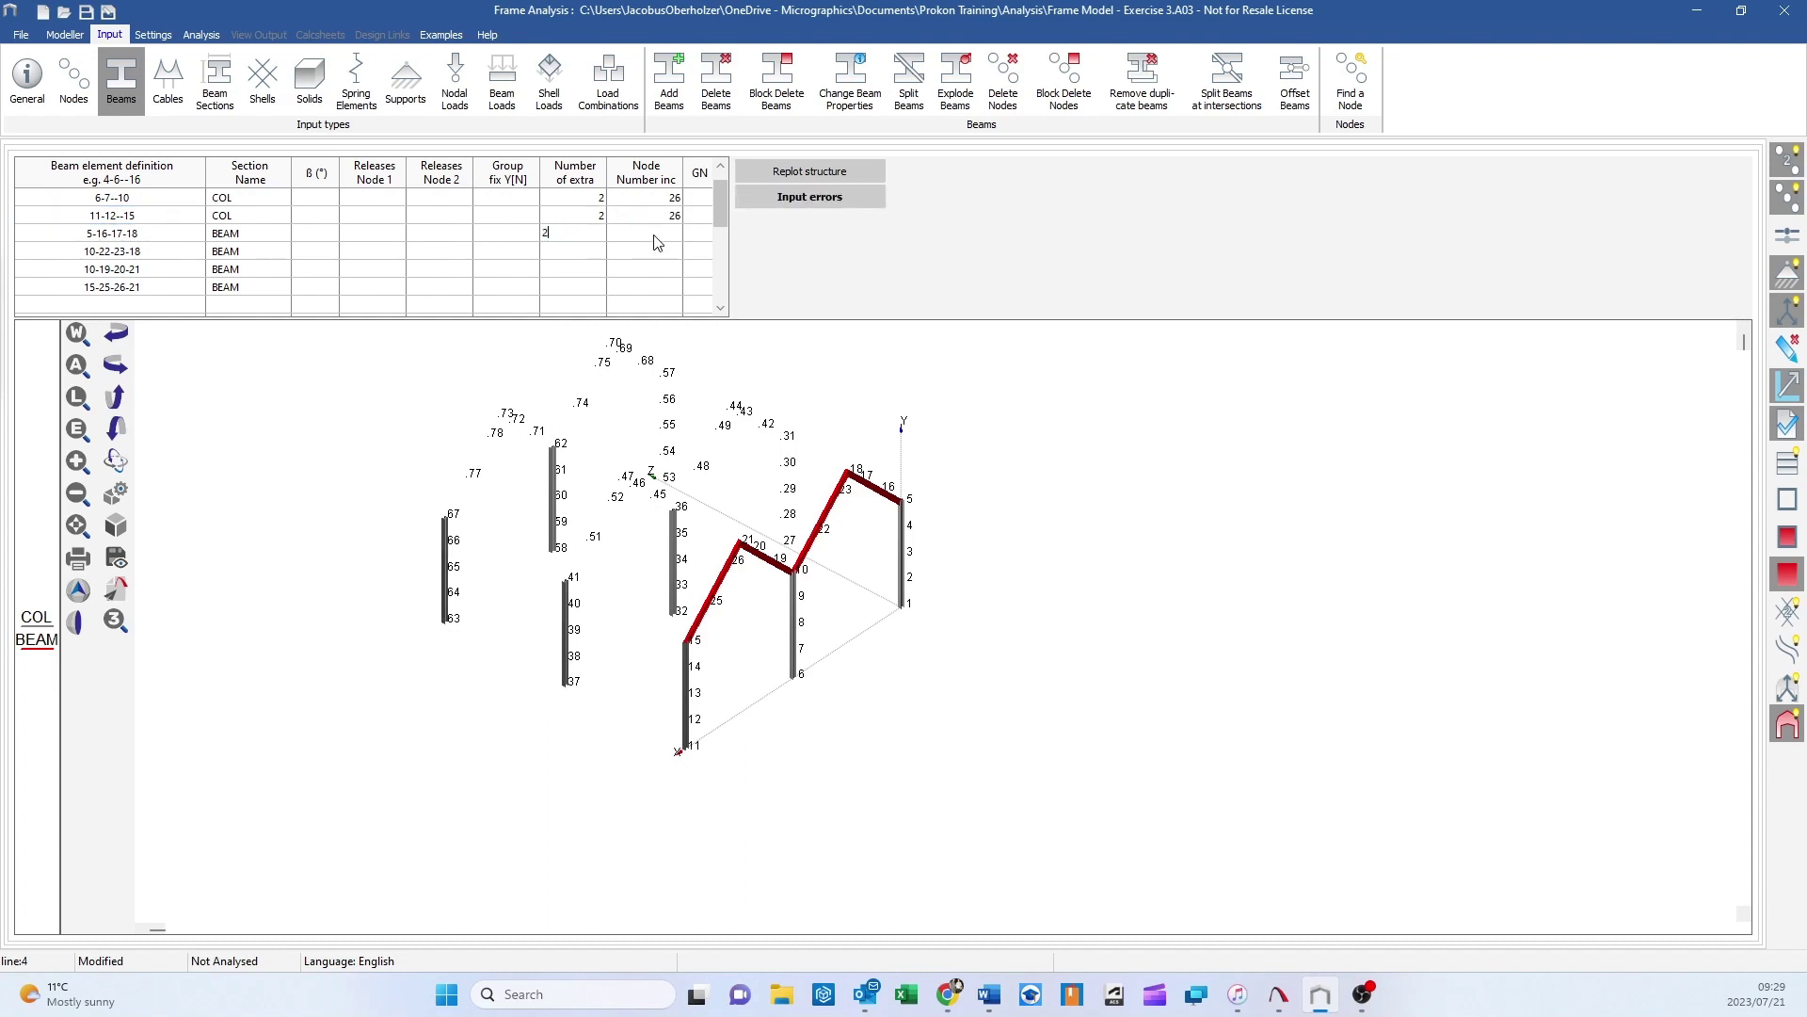
left_click(650, 235)
type("26")
key("Return")
- Generate 2 extra copies of the first bay's rafter 10-22-23-18 with a node number increment of 26
left_click(588, 251)
type("2")
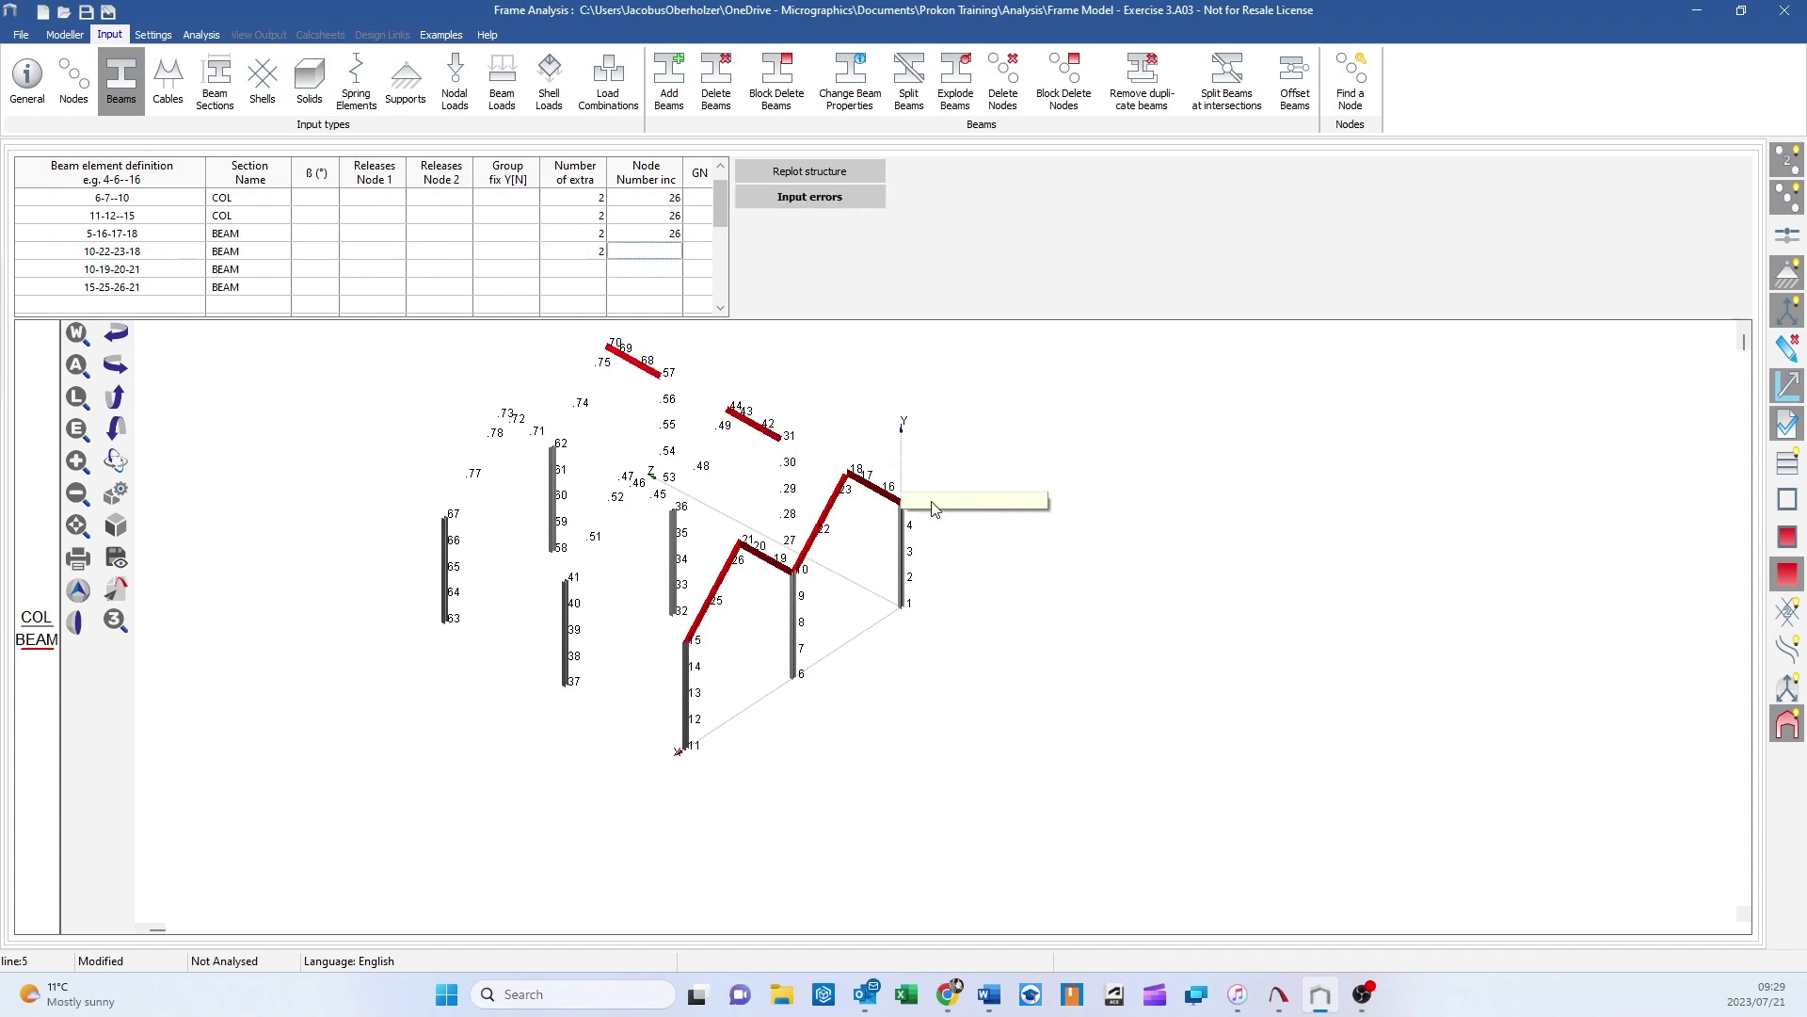
left_click_drag(1040, 505, 598, 542)
left_click(659, 251)
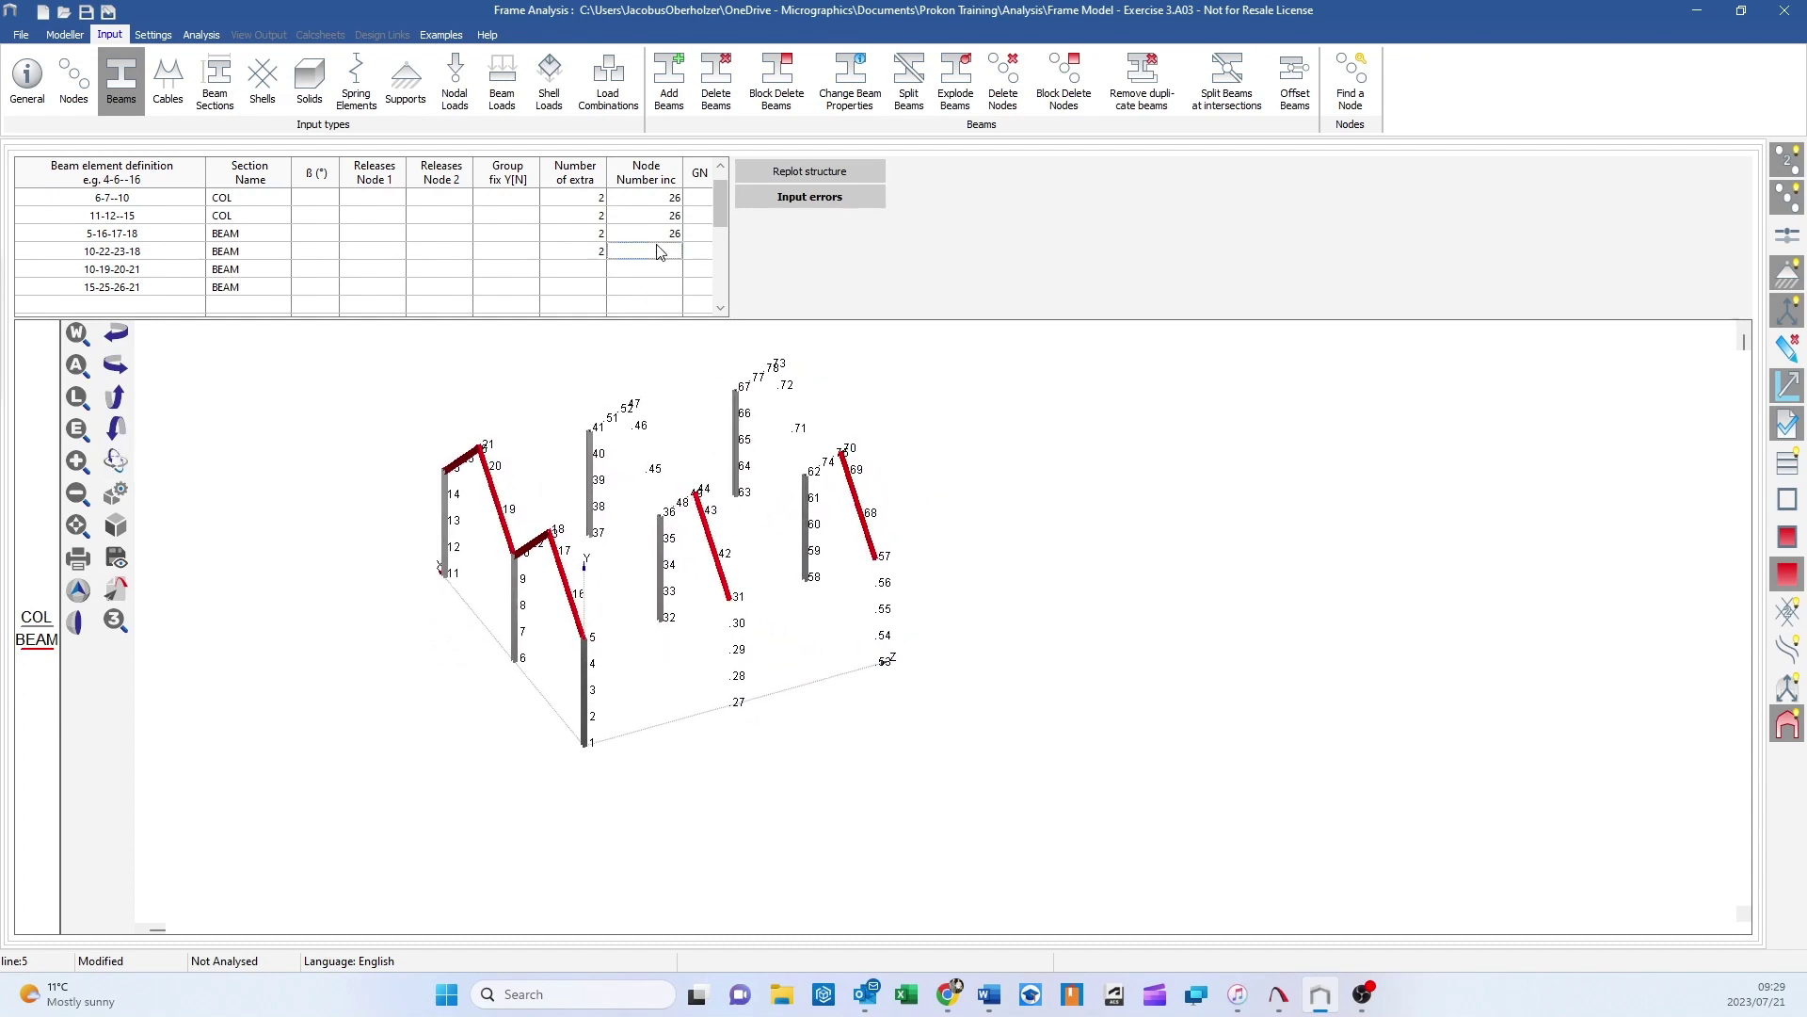
type("26")
- Generate 2 extra copies of the second bay's rafter 10-19-20-21 with a node number increment of 26
left_click(593, 271)
type("2")
left_click(650, 270)
type("26")
- Generate 2 extra copies of the second bay's rafter 15-25-26-21 with a node number increment of 26
left_click(589, 288)
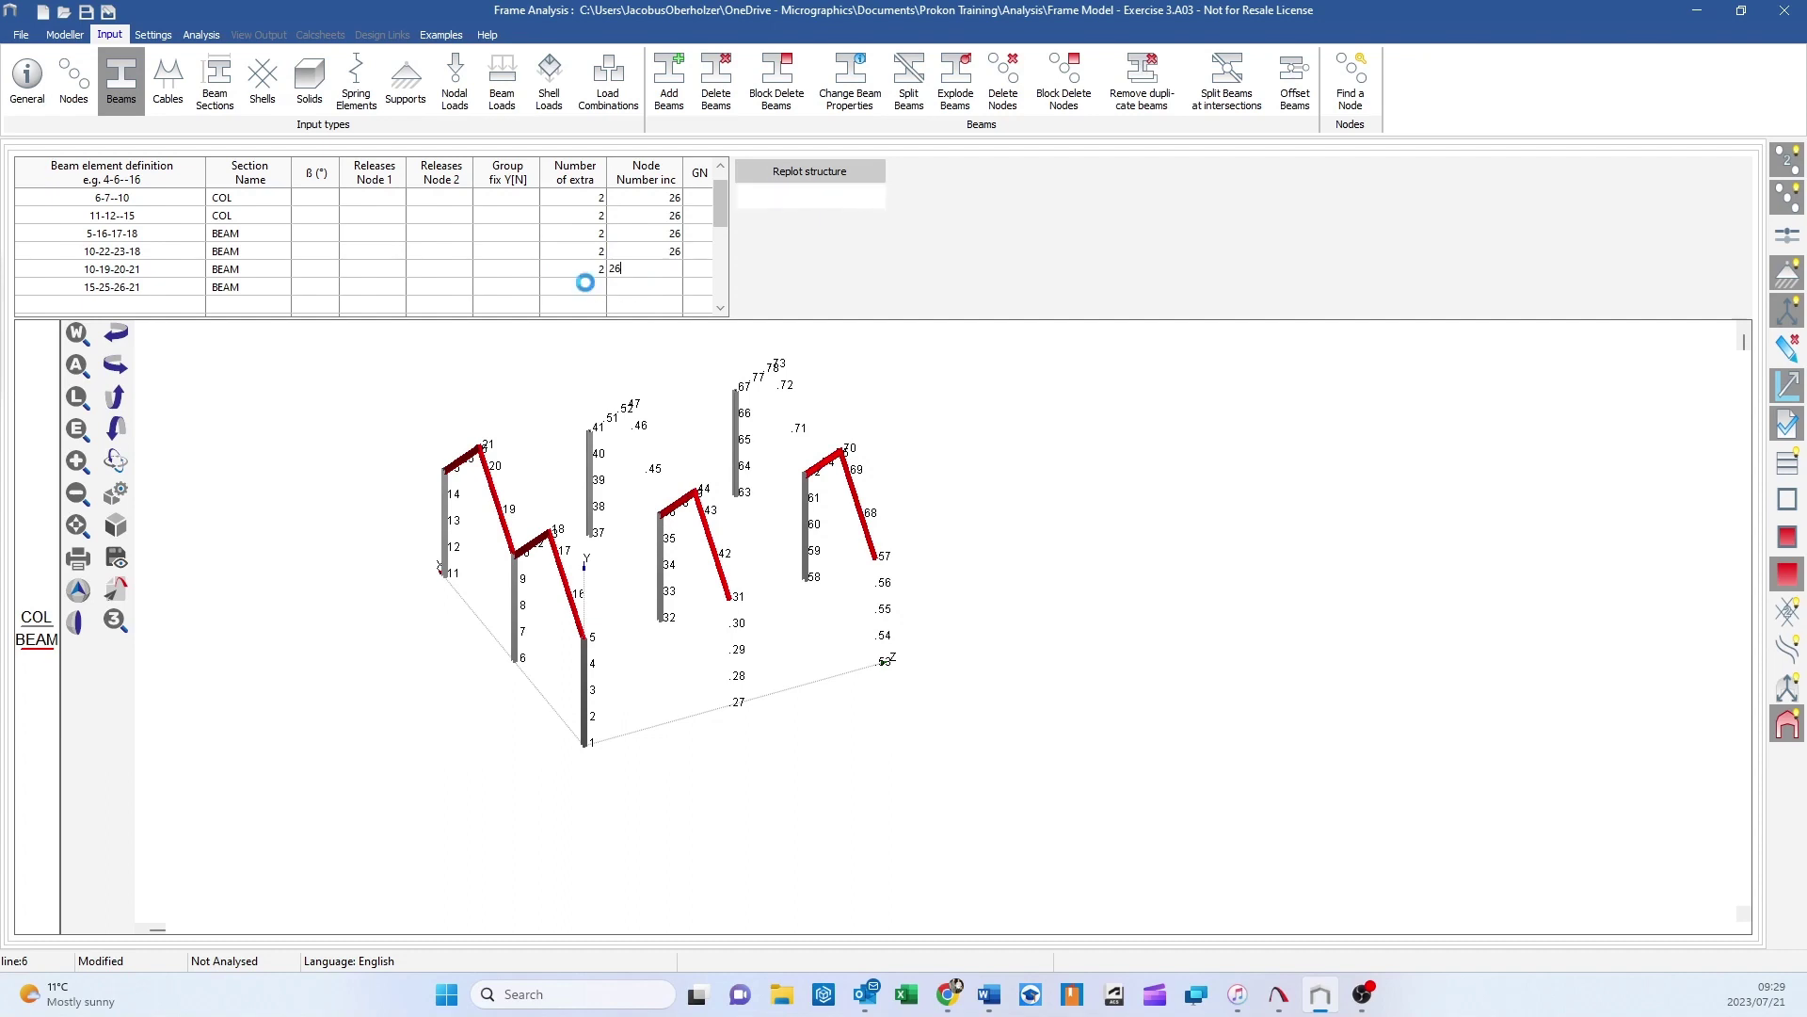
type("2")
left_click(645, 287)
type("26")
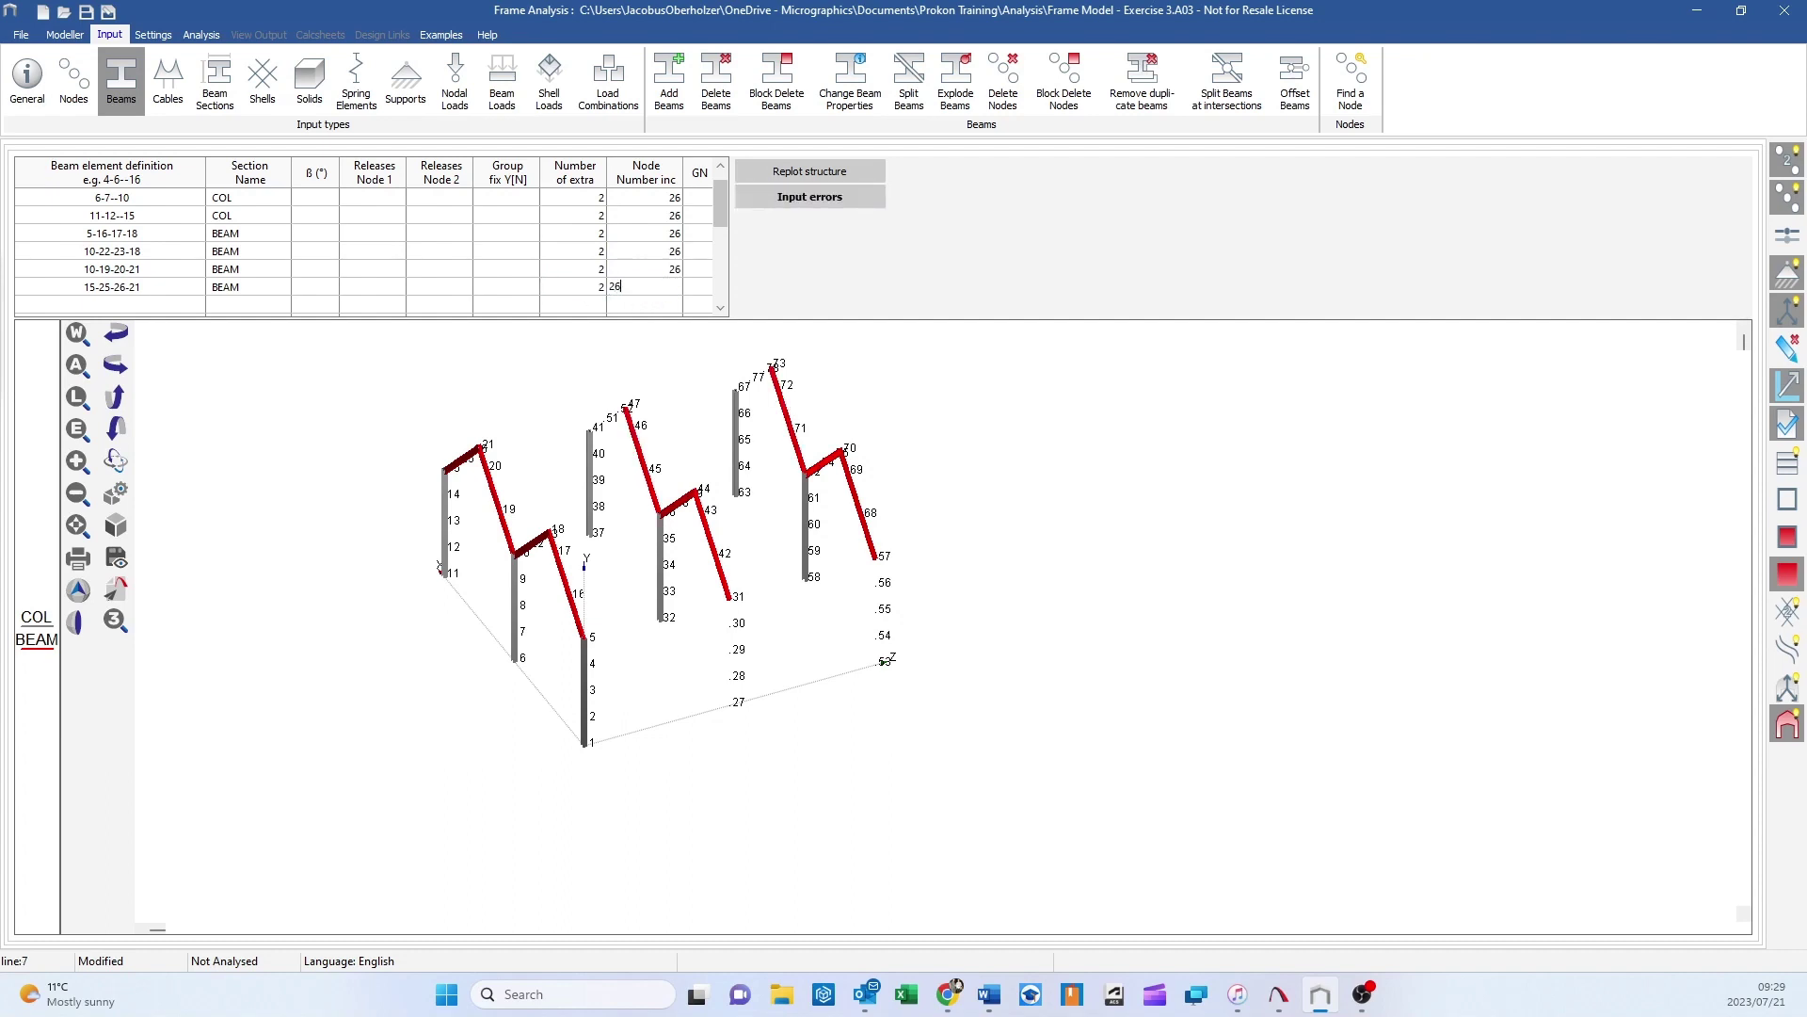
key("Return")
- Generate 2 extra copies of the first column's elements 1-2--5 with a node number increment of 26
left_click(115, 460)
left_click_drag(744, 565, 930, 563)
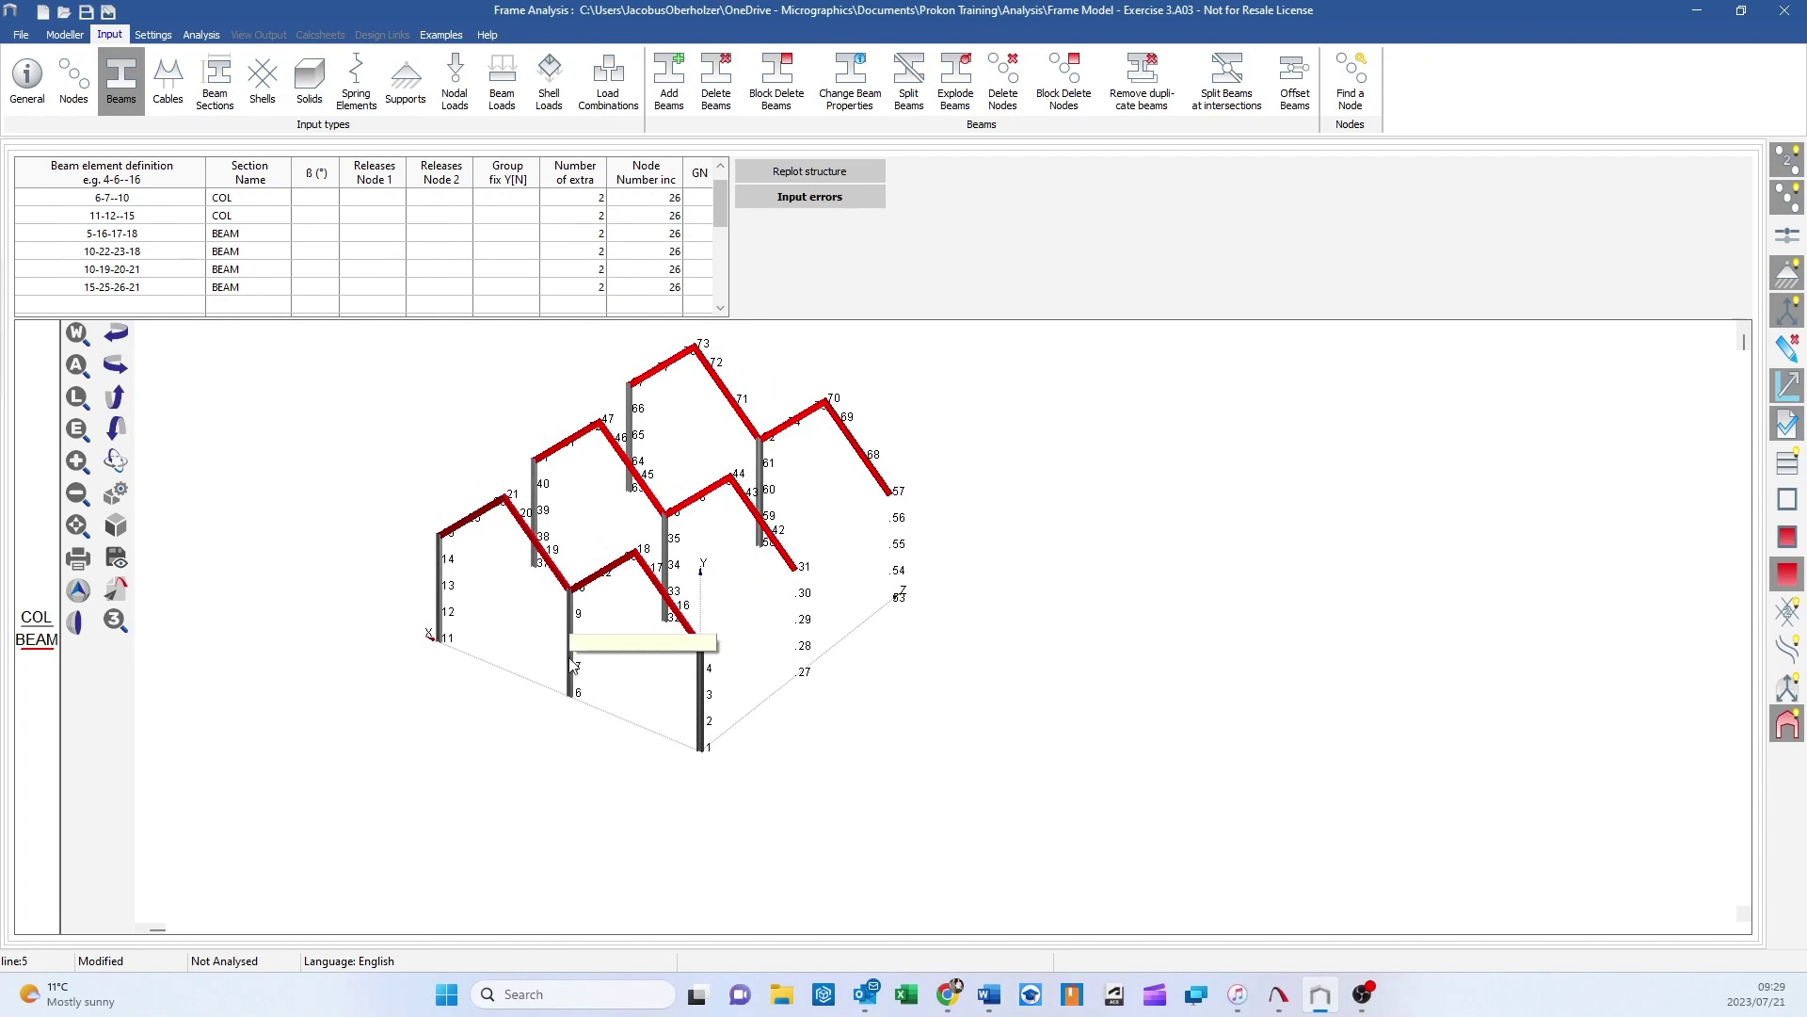
left_click_drag(915, 764, 411, 307)
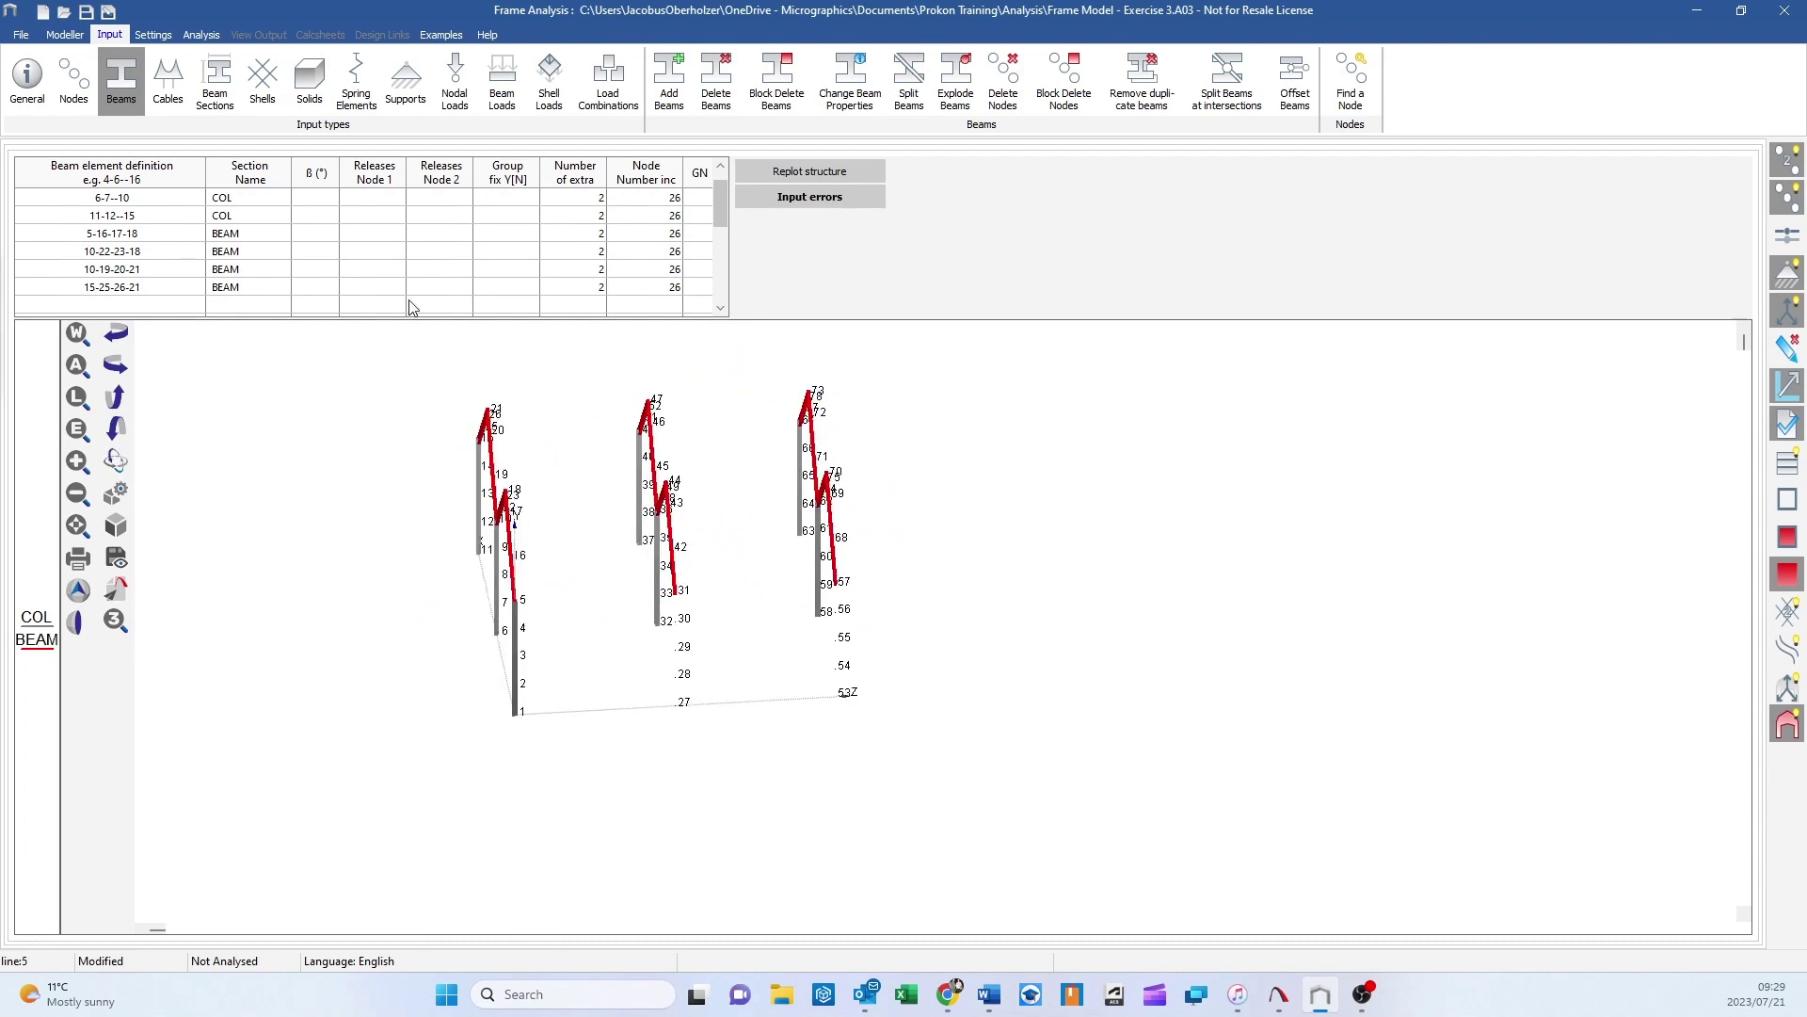
scroll(508, 278, "up", 1)
left_click(593, 199)
type("2")
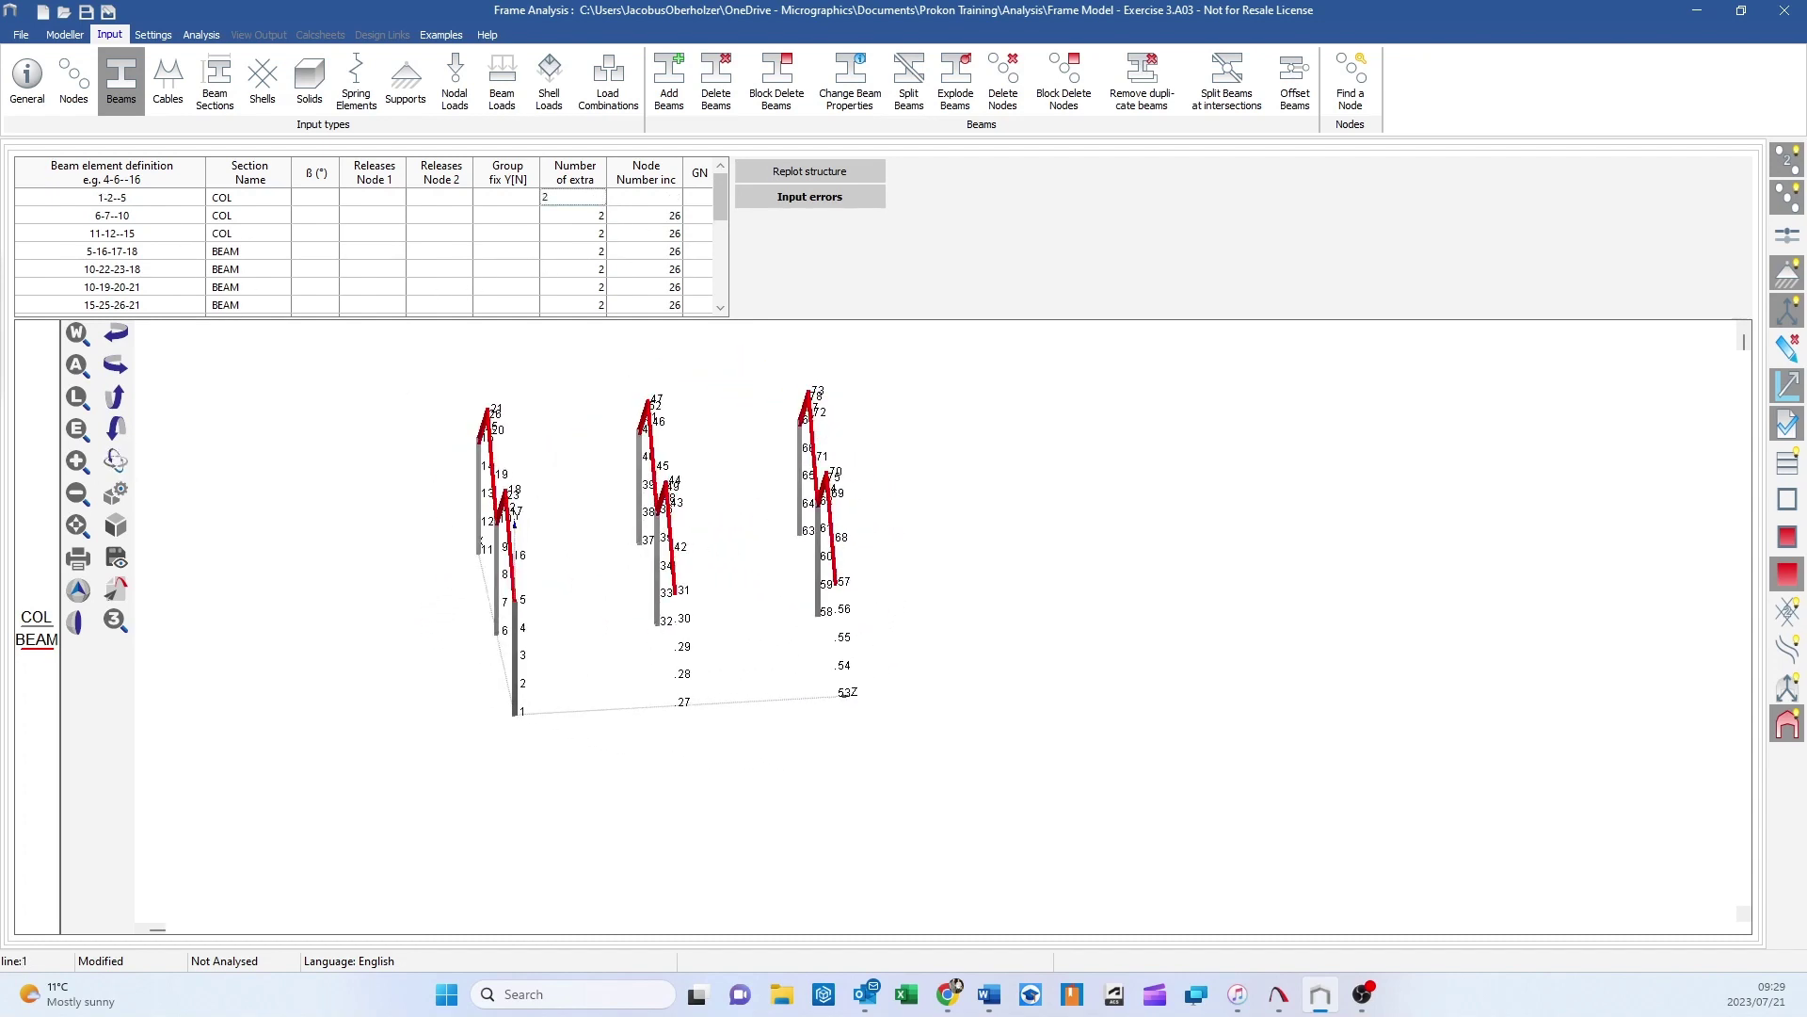
key("Tab")
type("26")
key("Return")
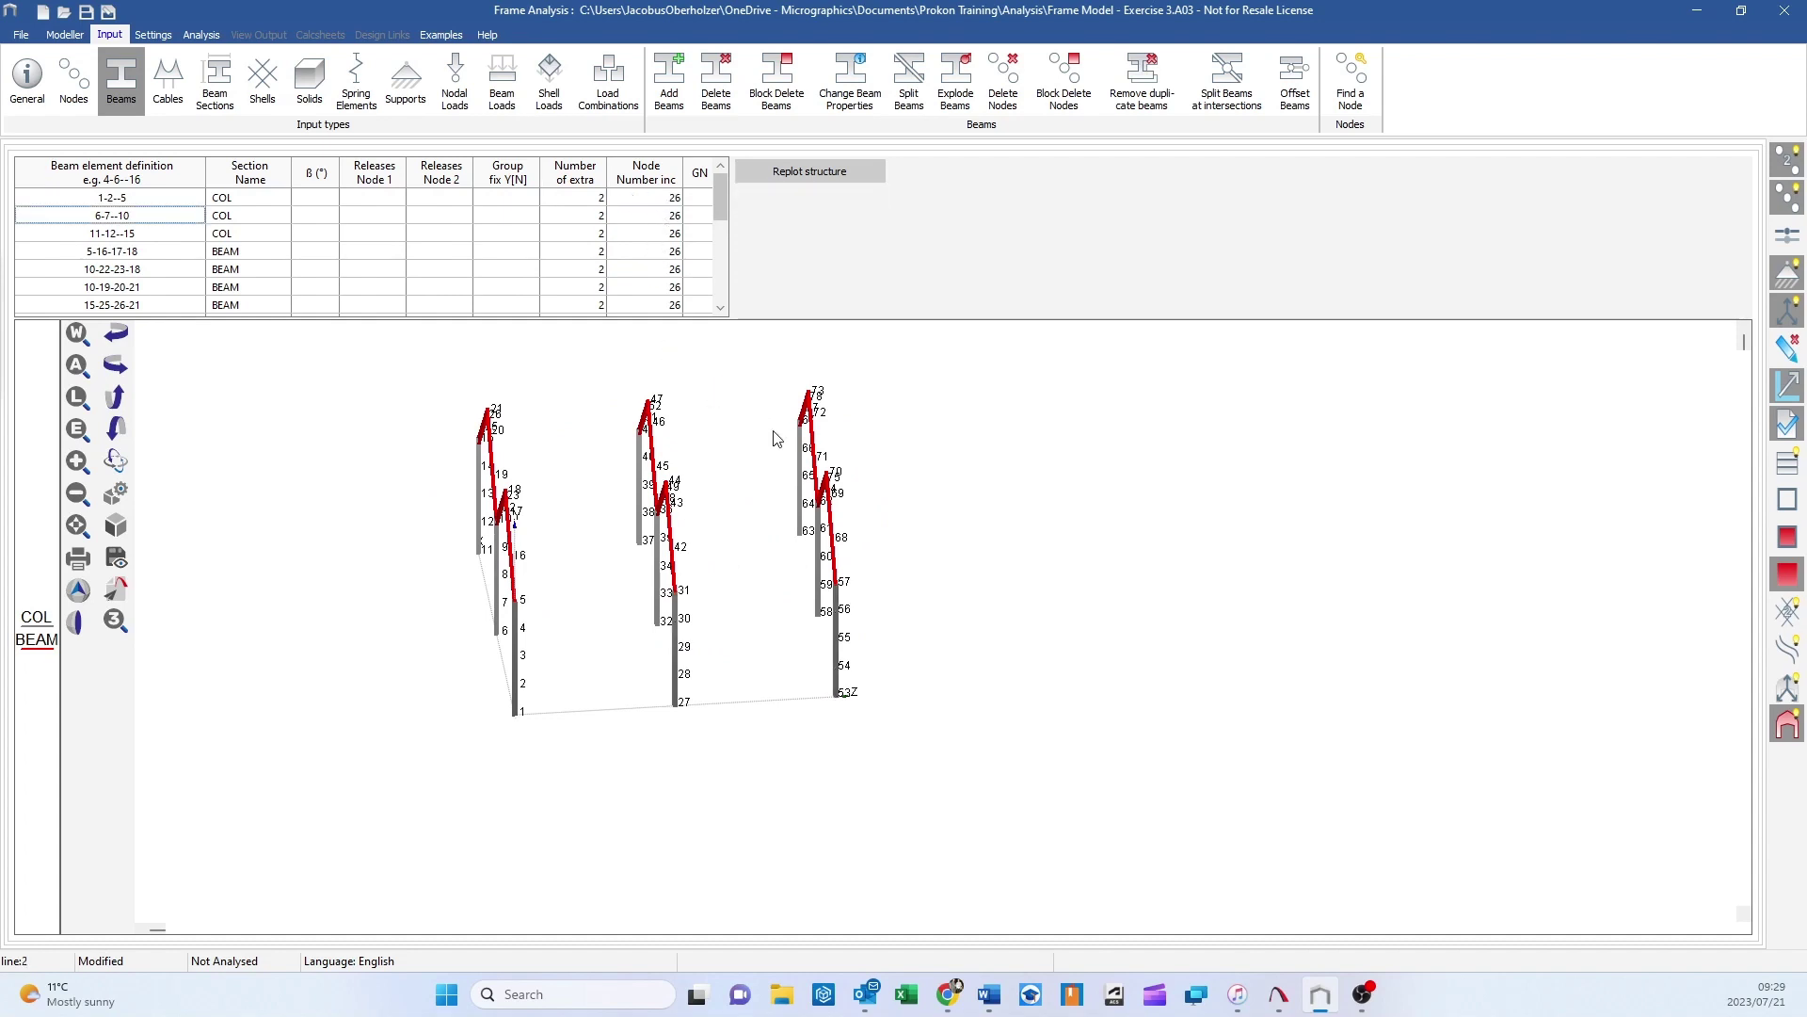
- Examine the node table and the generated nodes and beam elements of the three frames from several angles
left_click_drag(743, 564, 603, 602)
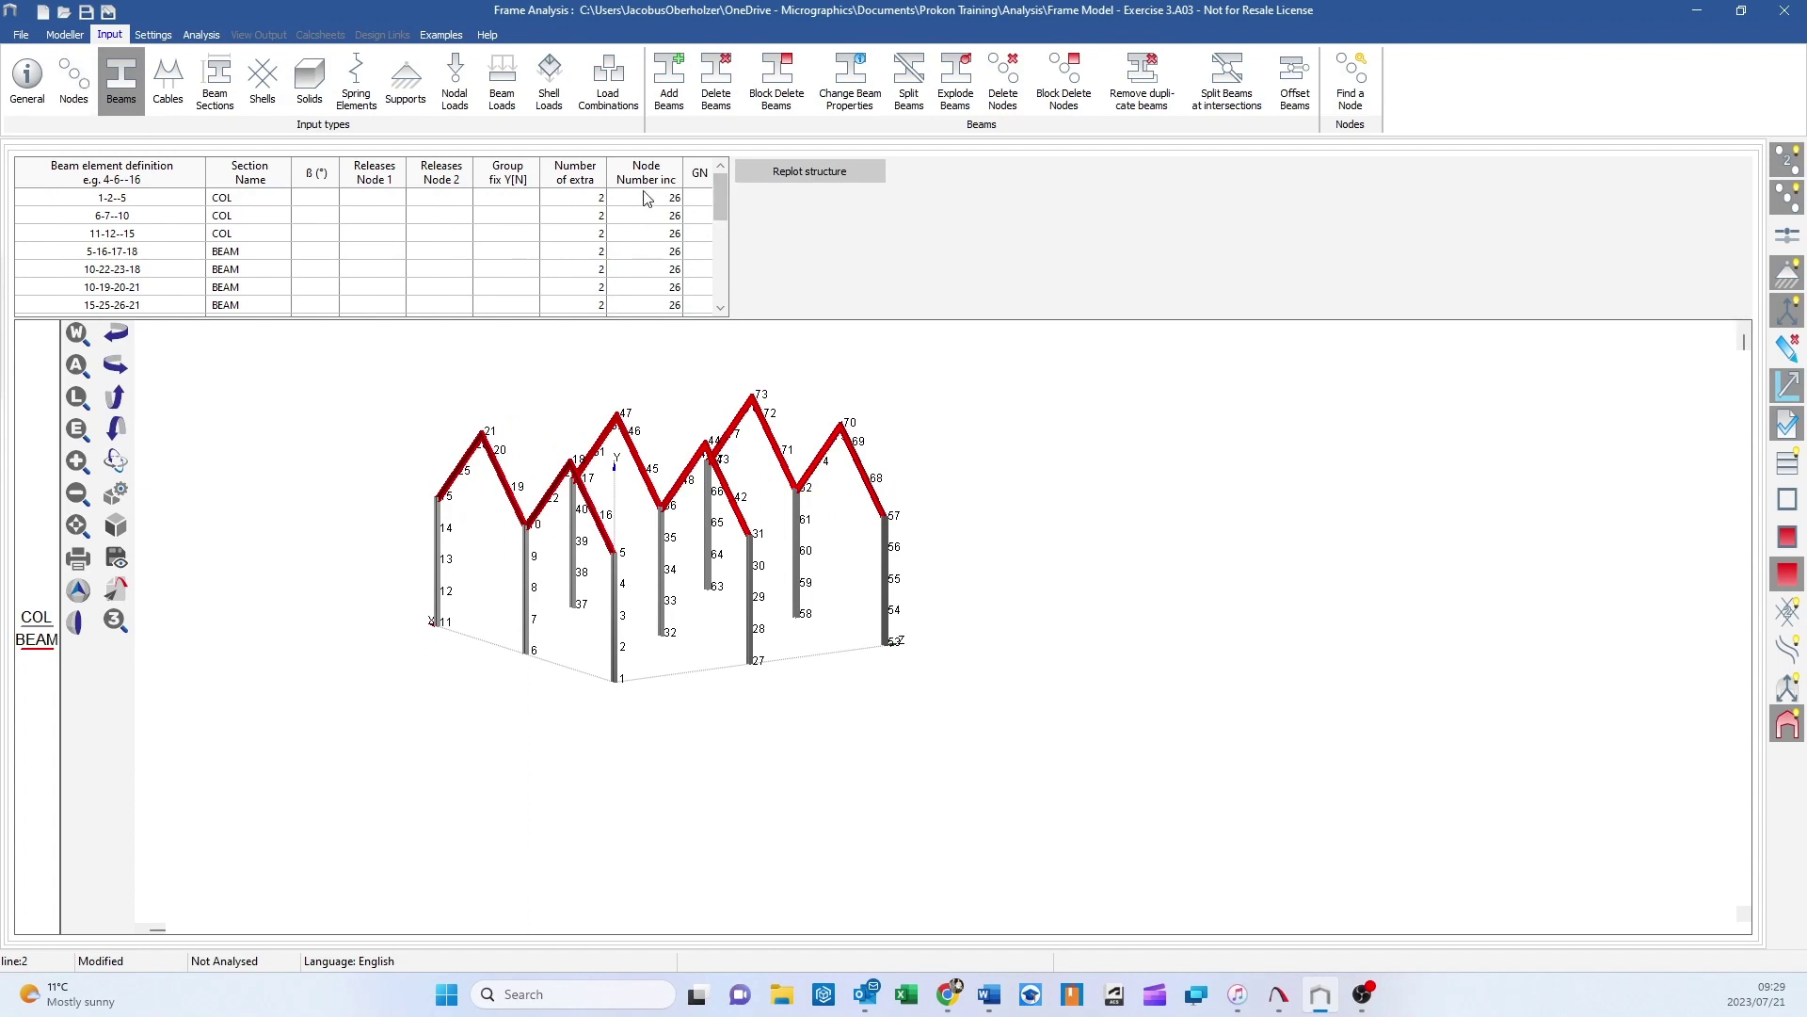
left_click(71, 79)
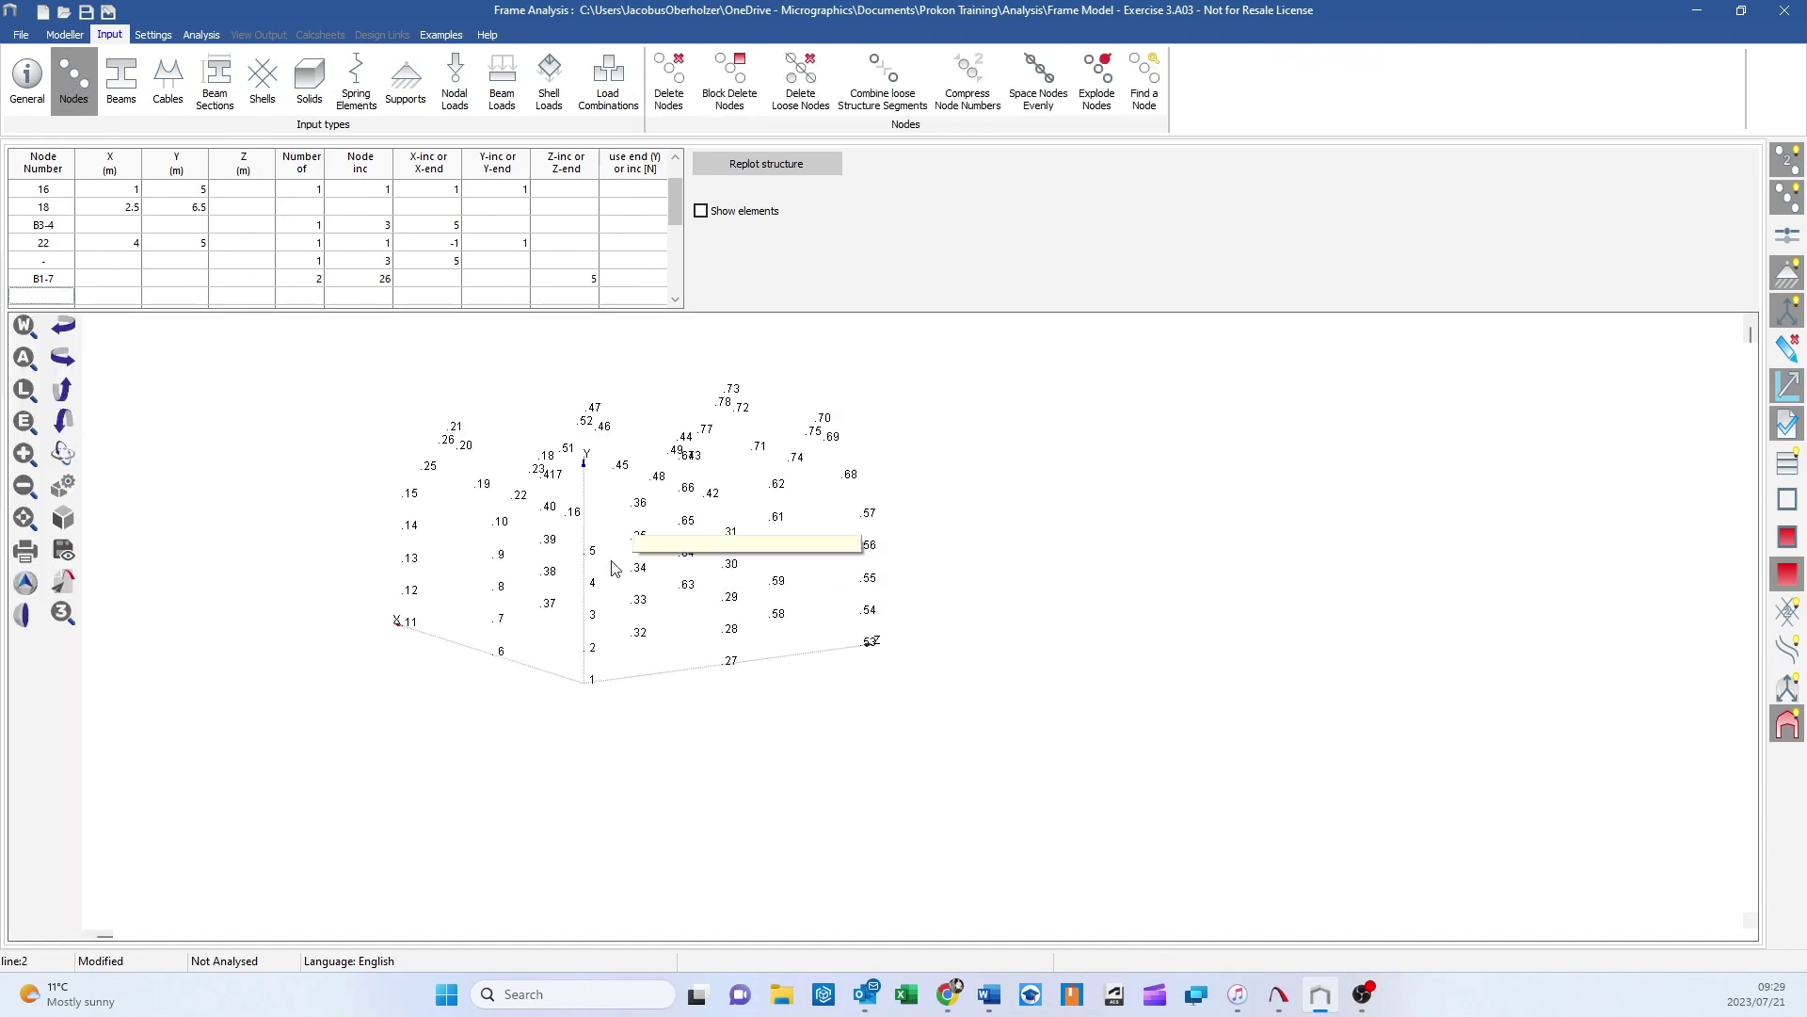
middle_click_drag(613, 567, 759, 735)
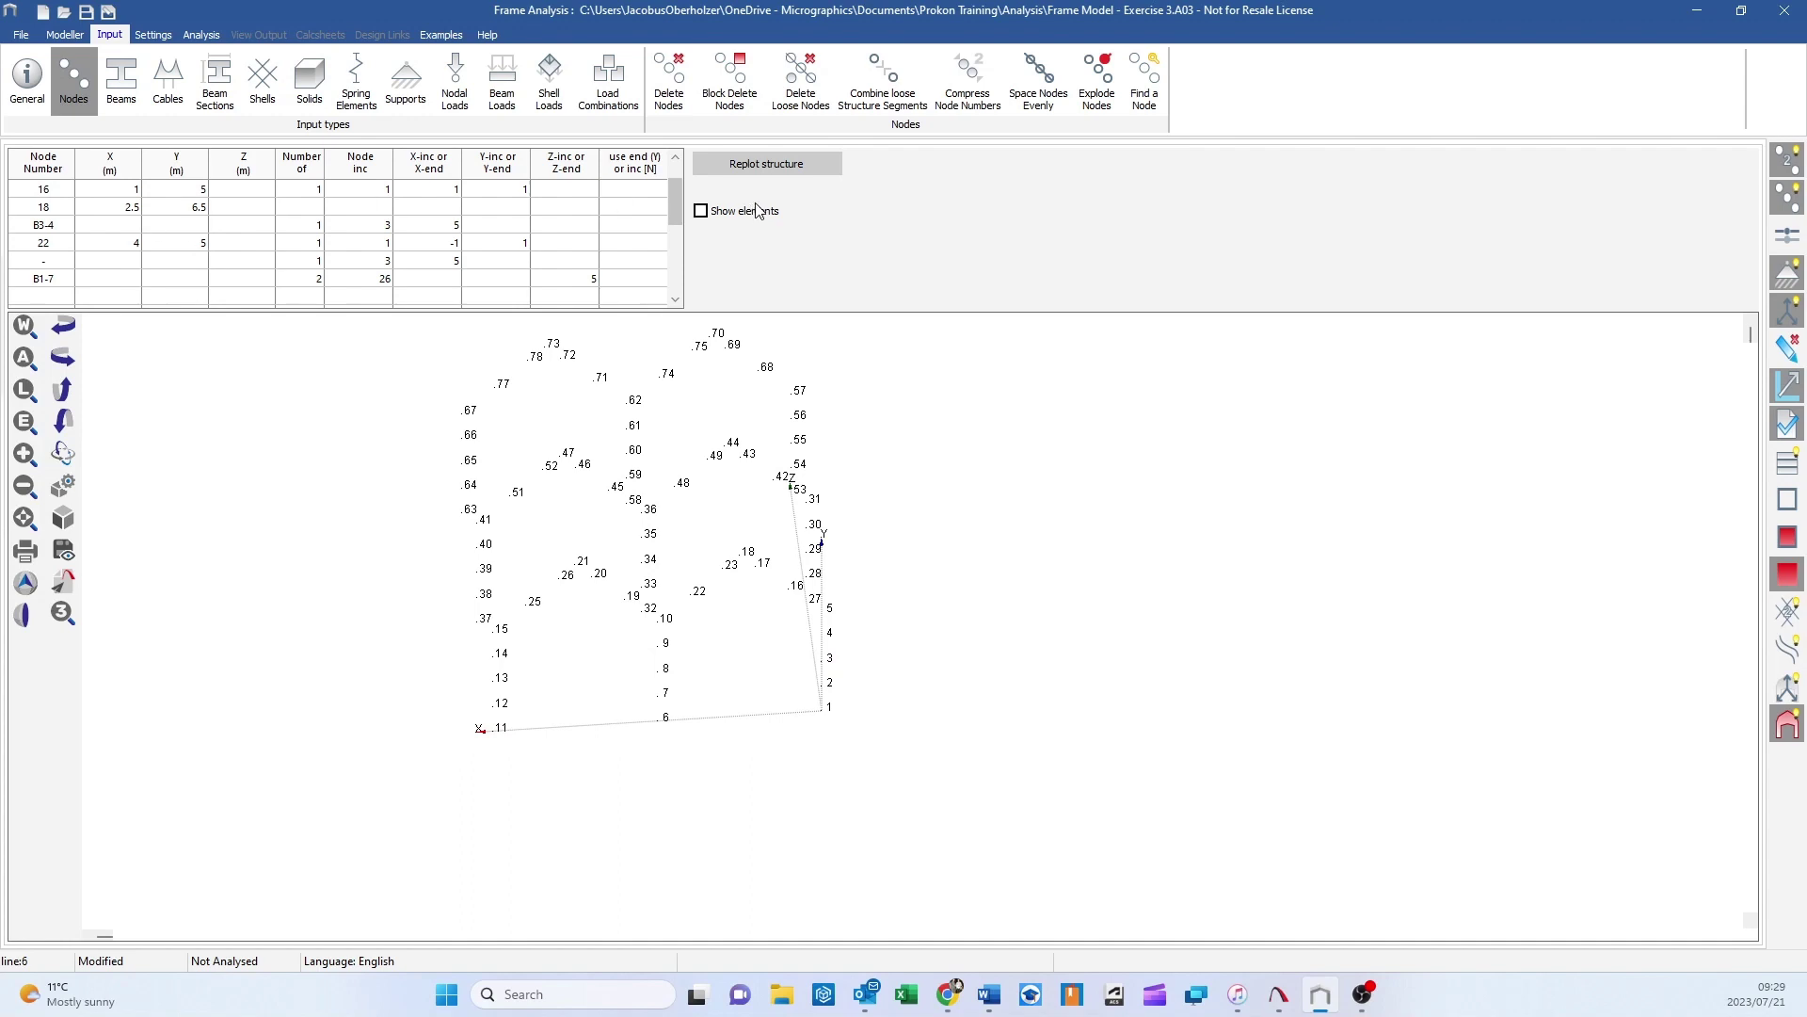
left_click_drag(675, 199, 681, 178)
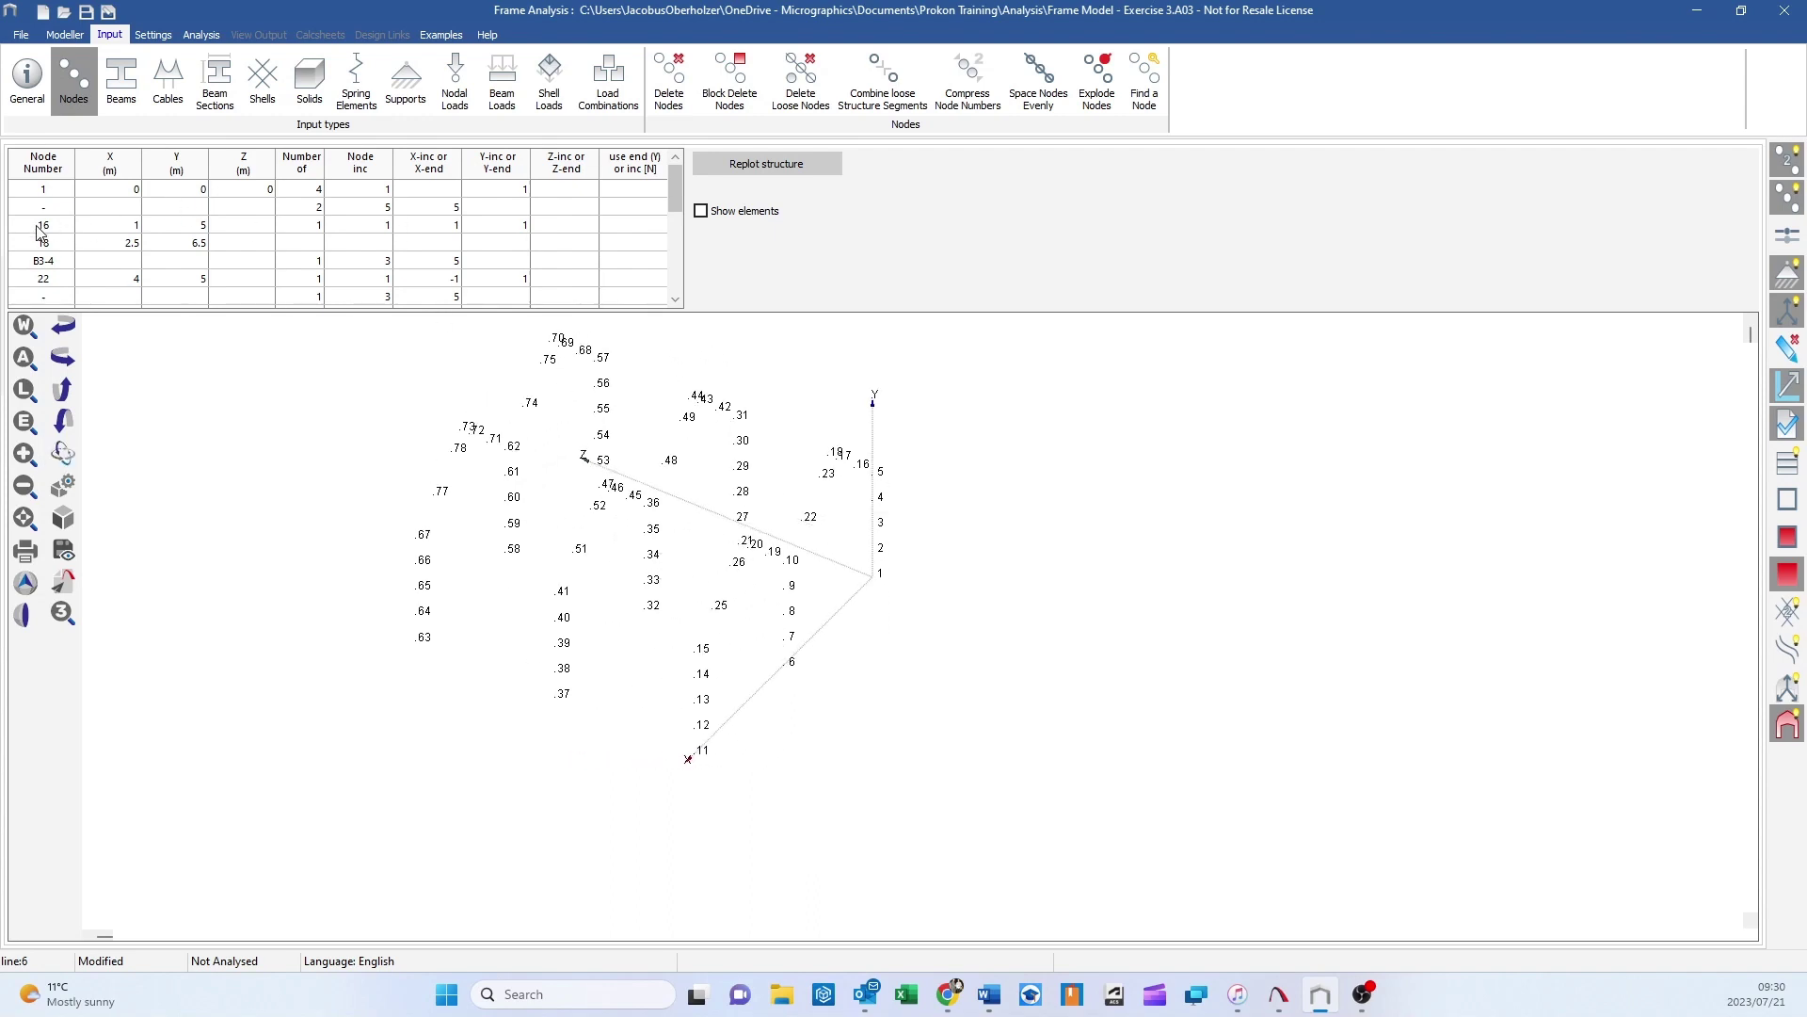
left_click(62, 453)
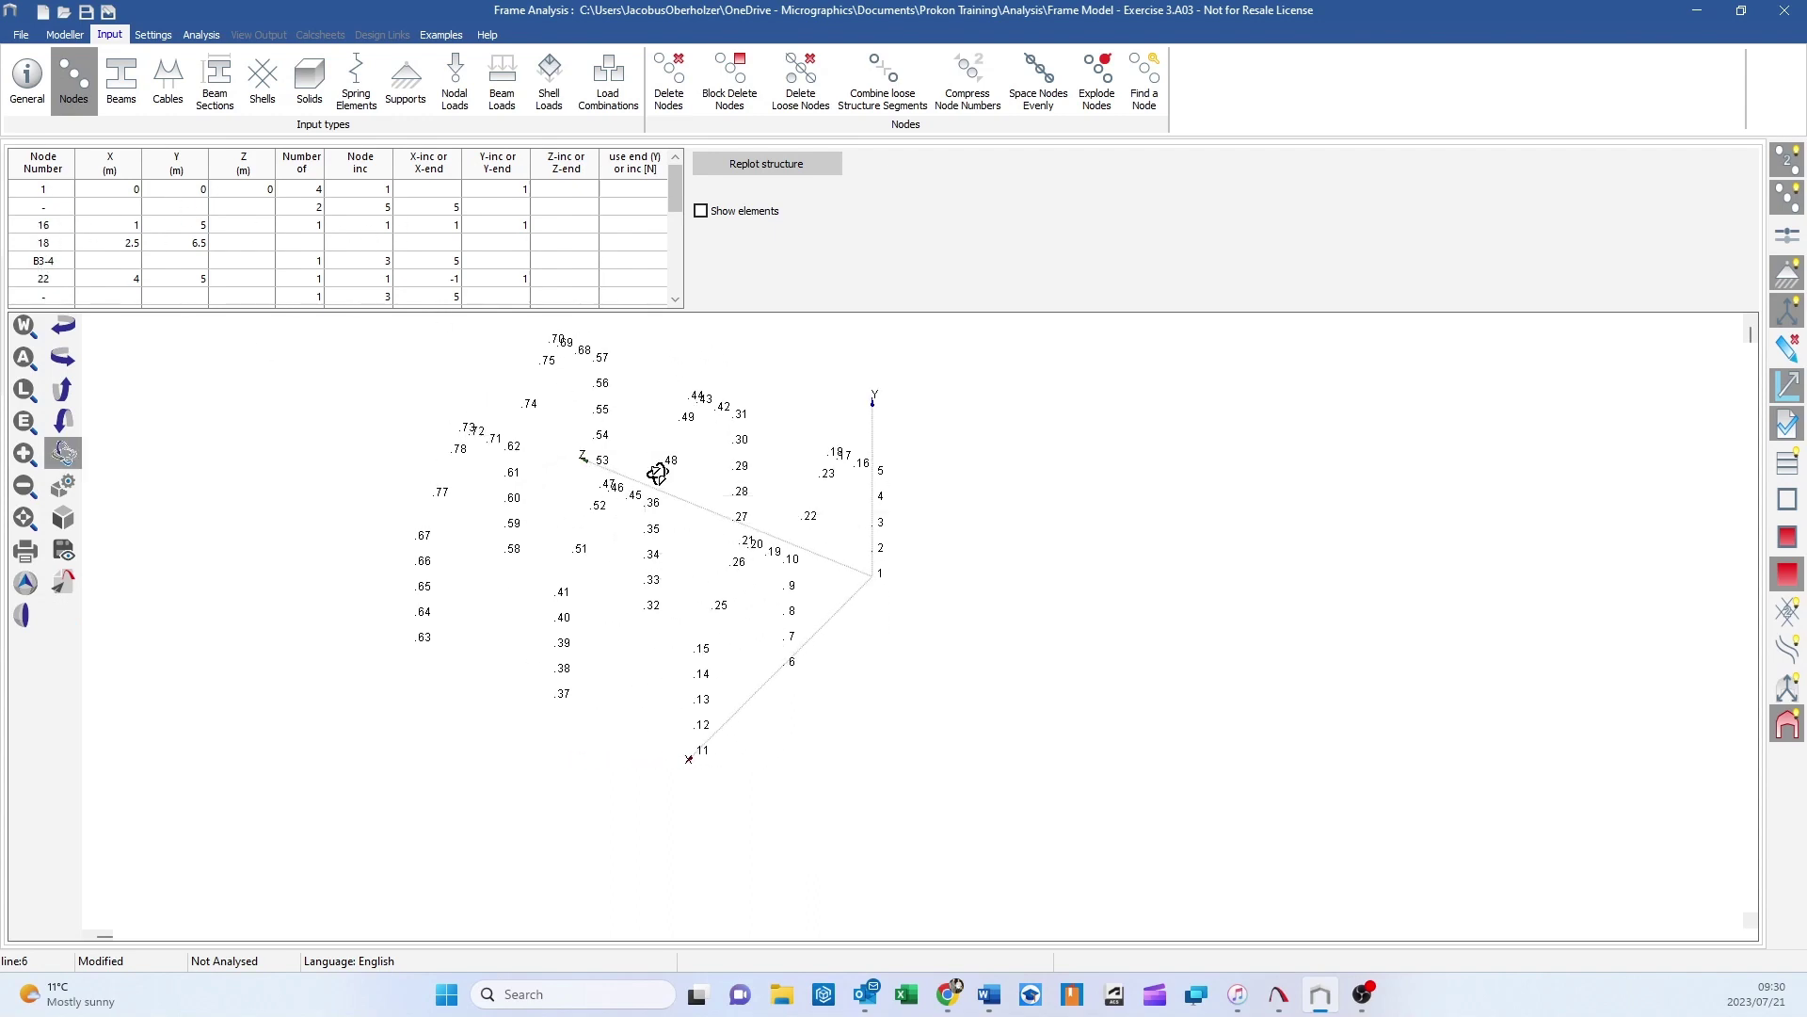
left_click_drag(658, 476, 428, 527)
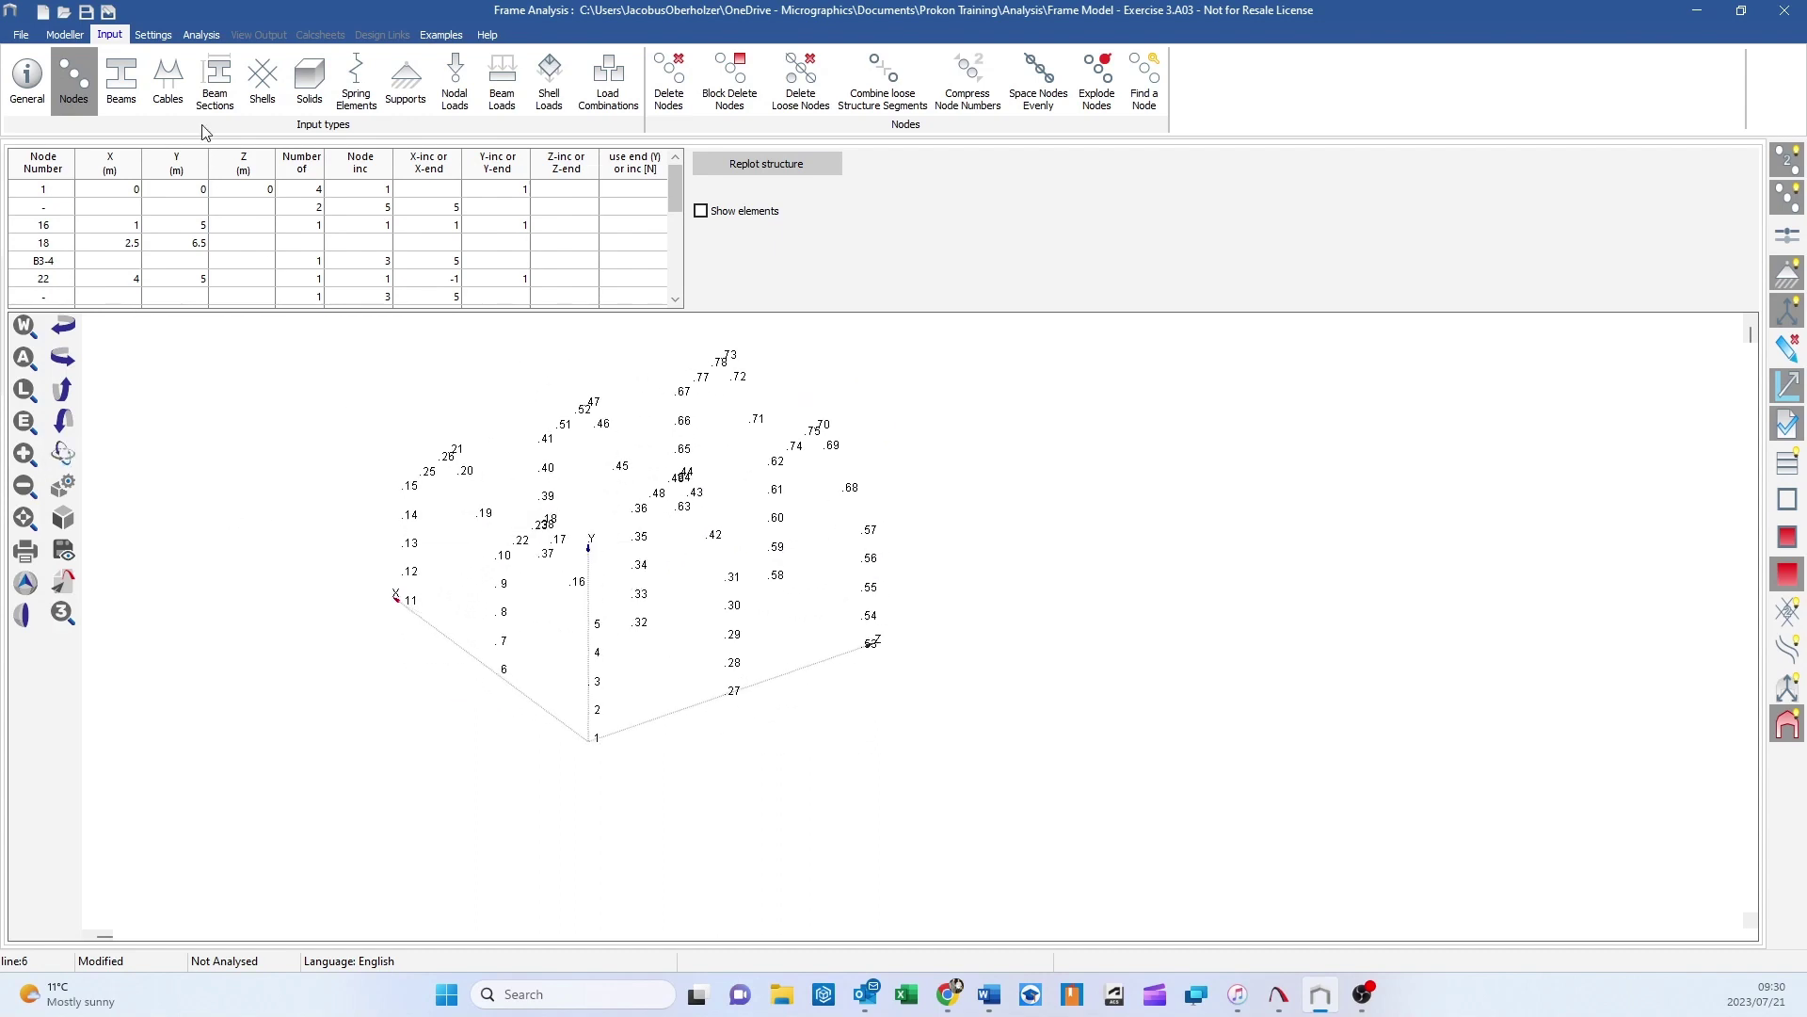
left_click(120, 83)
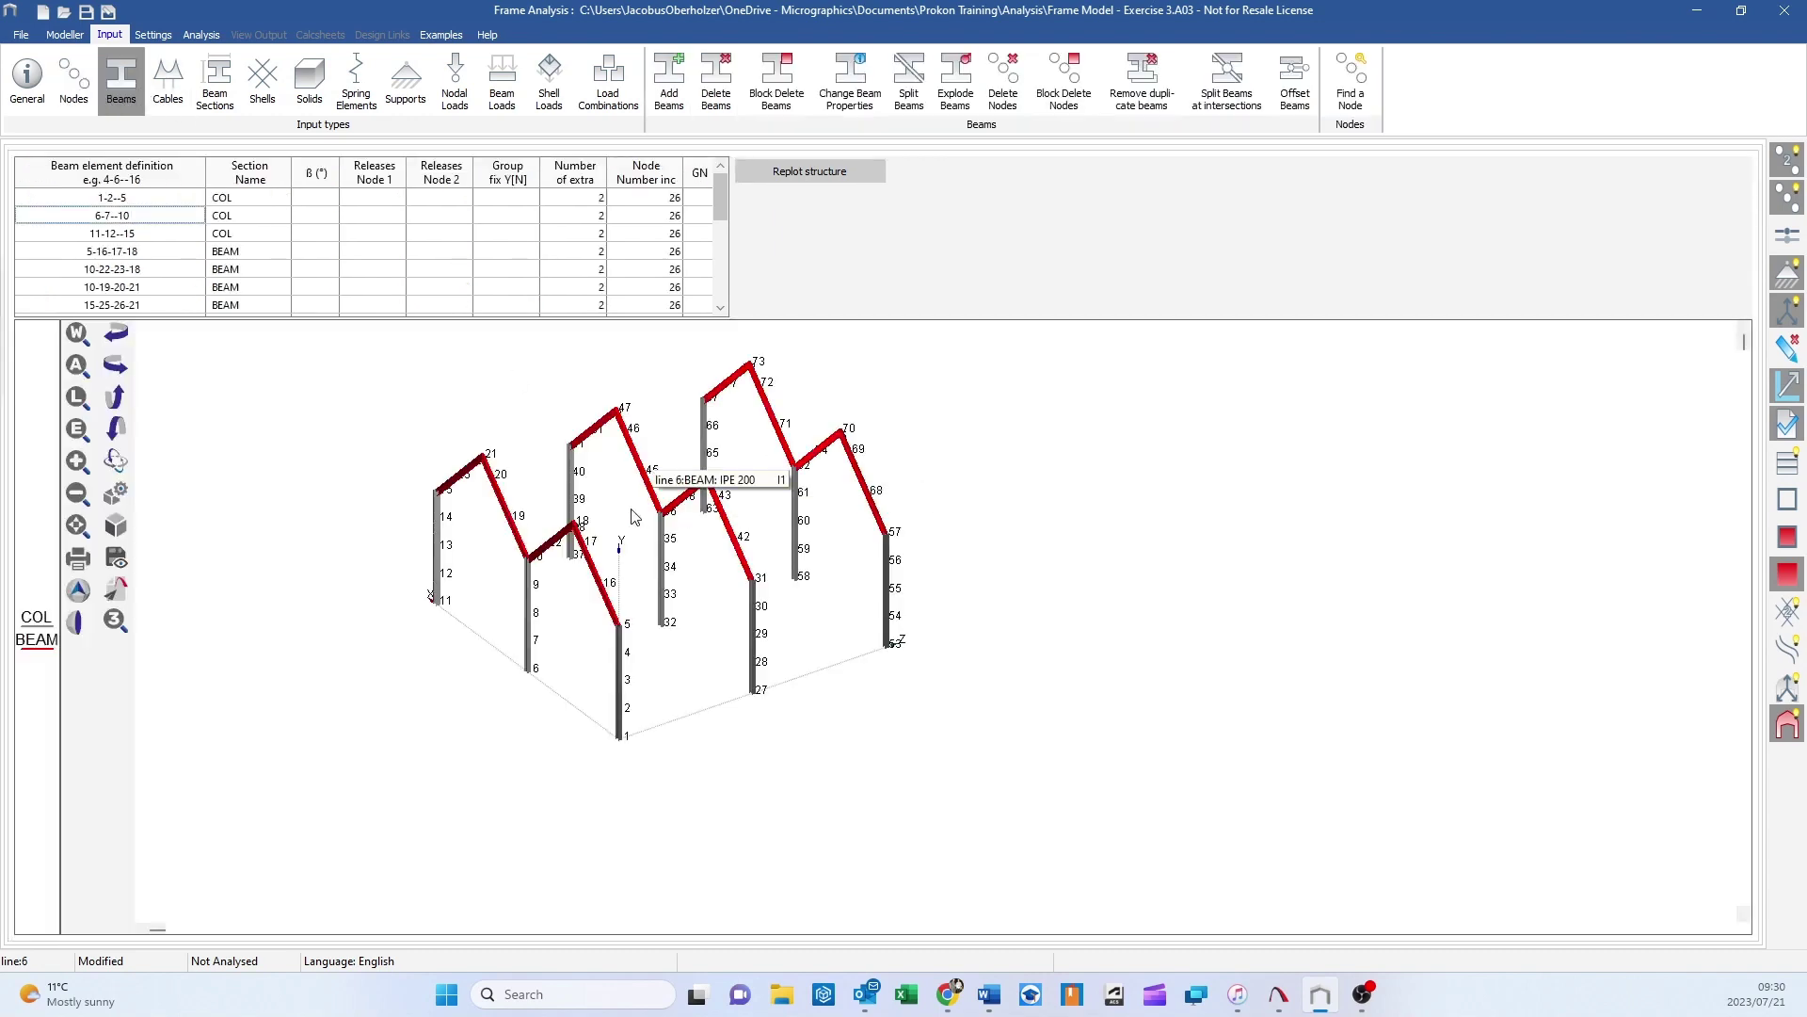
left_click_drag(787, 507, 735, 600)
scroll(735, 601, "up", 3)
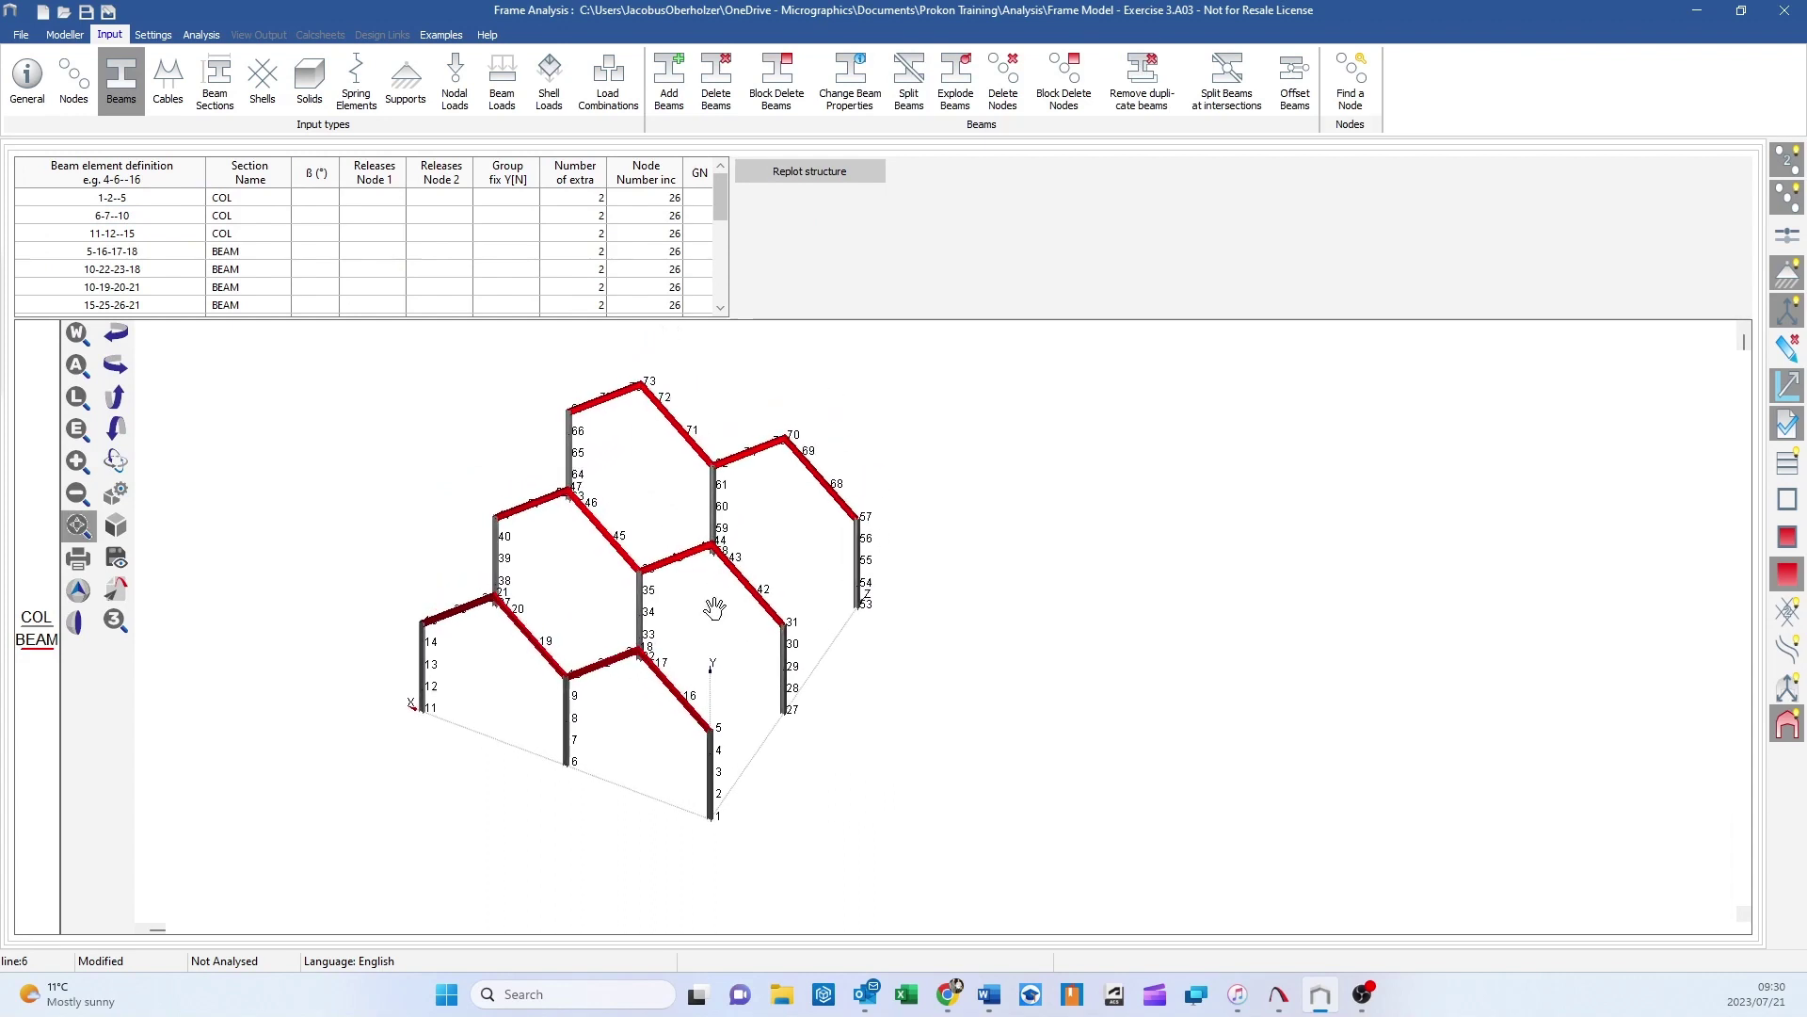
middle_click_drag(718, 534, 1102, 577)
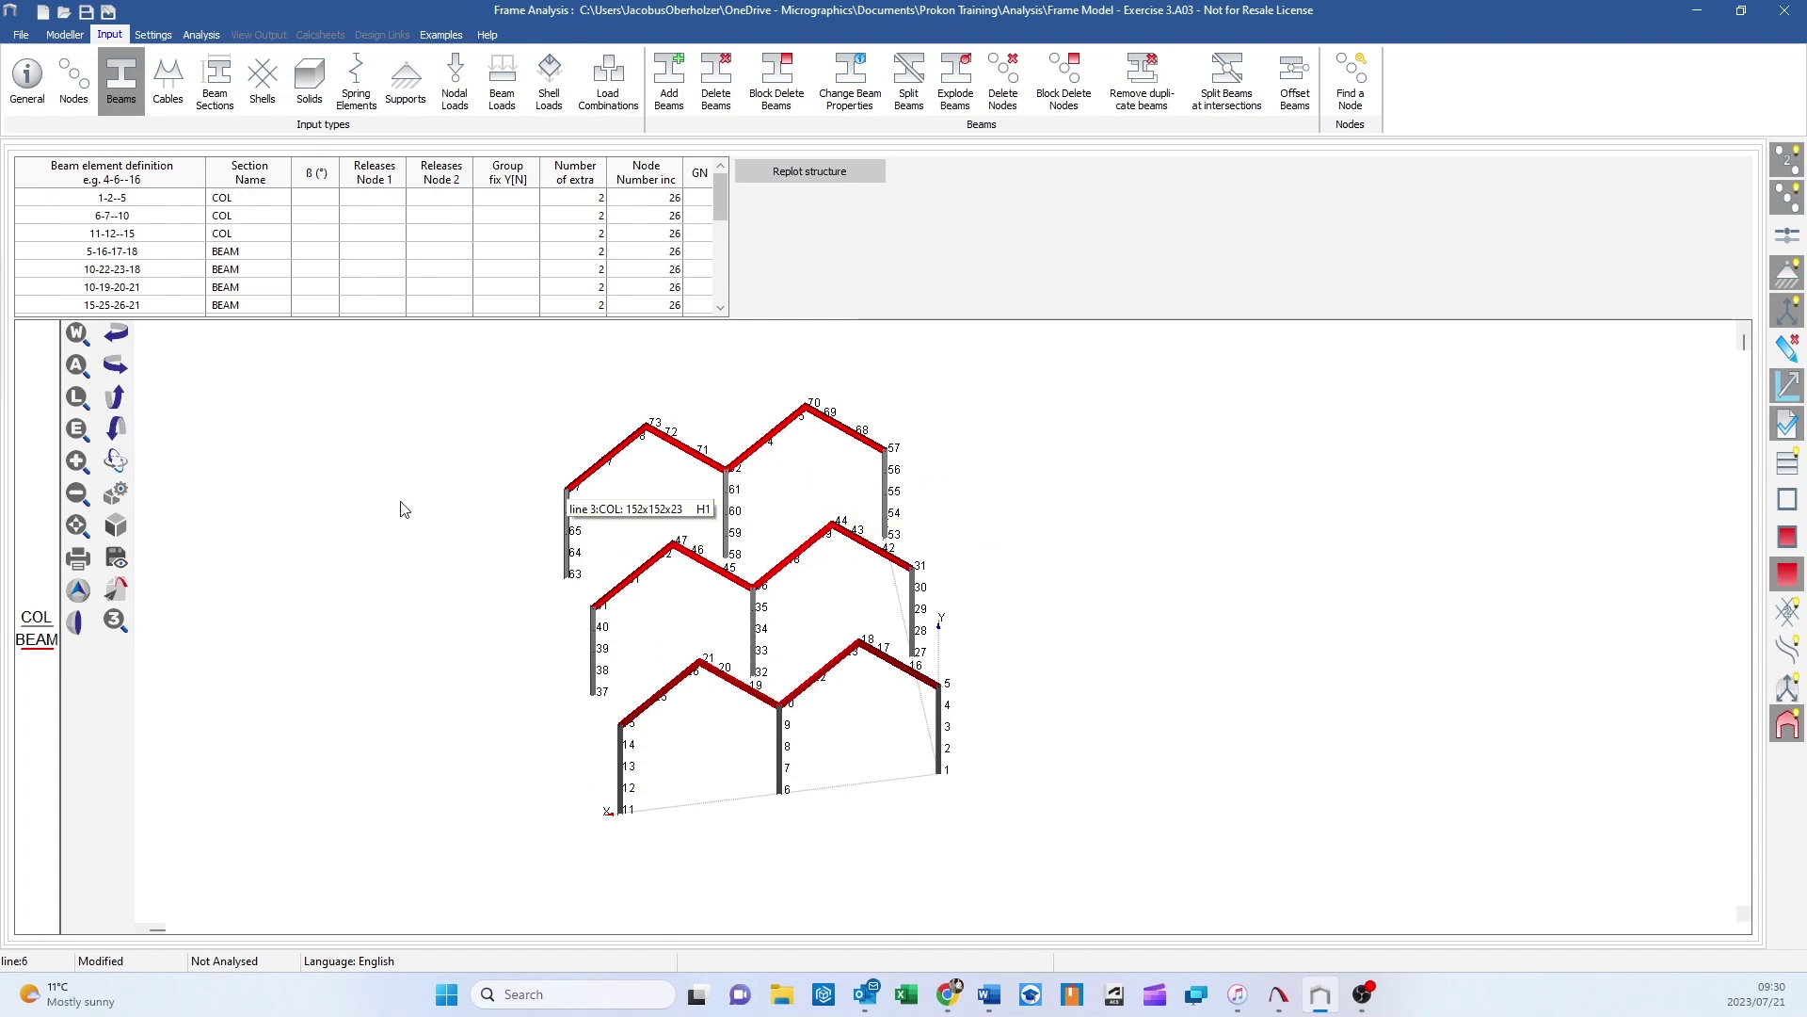
middle_click_drag(404, 509, 852, 621)
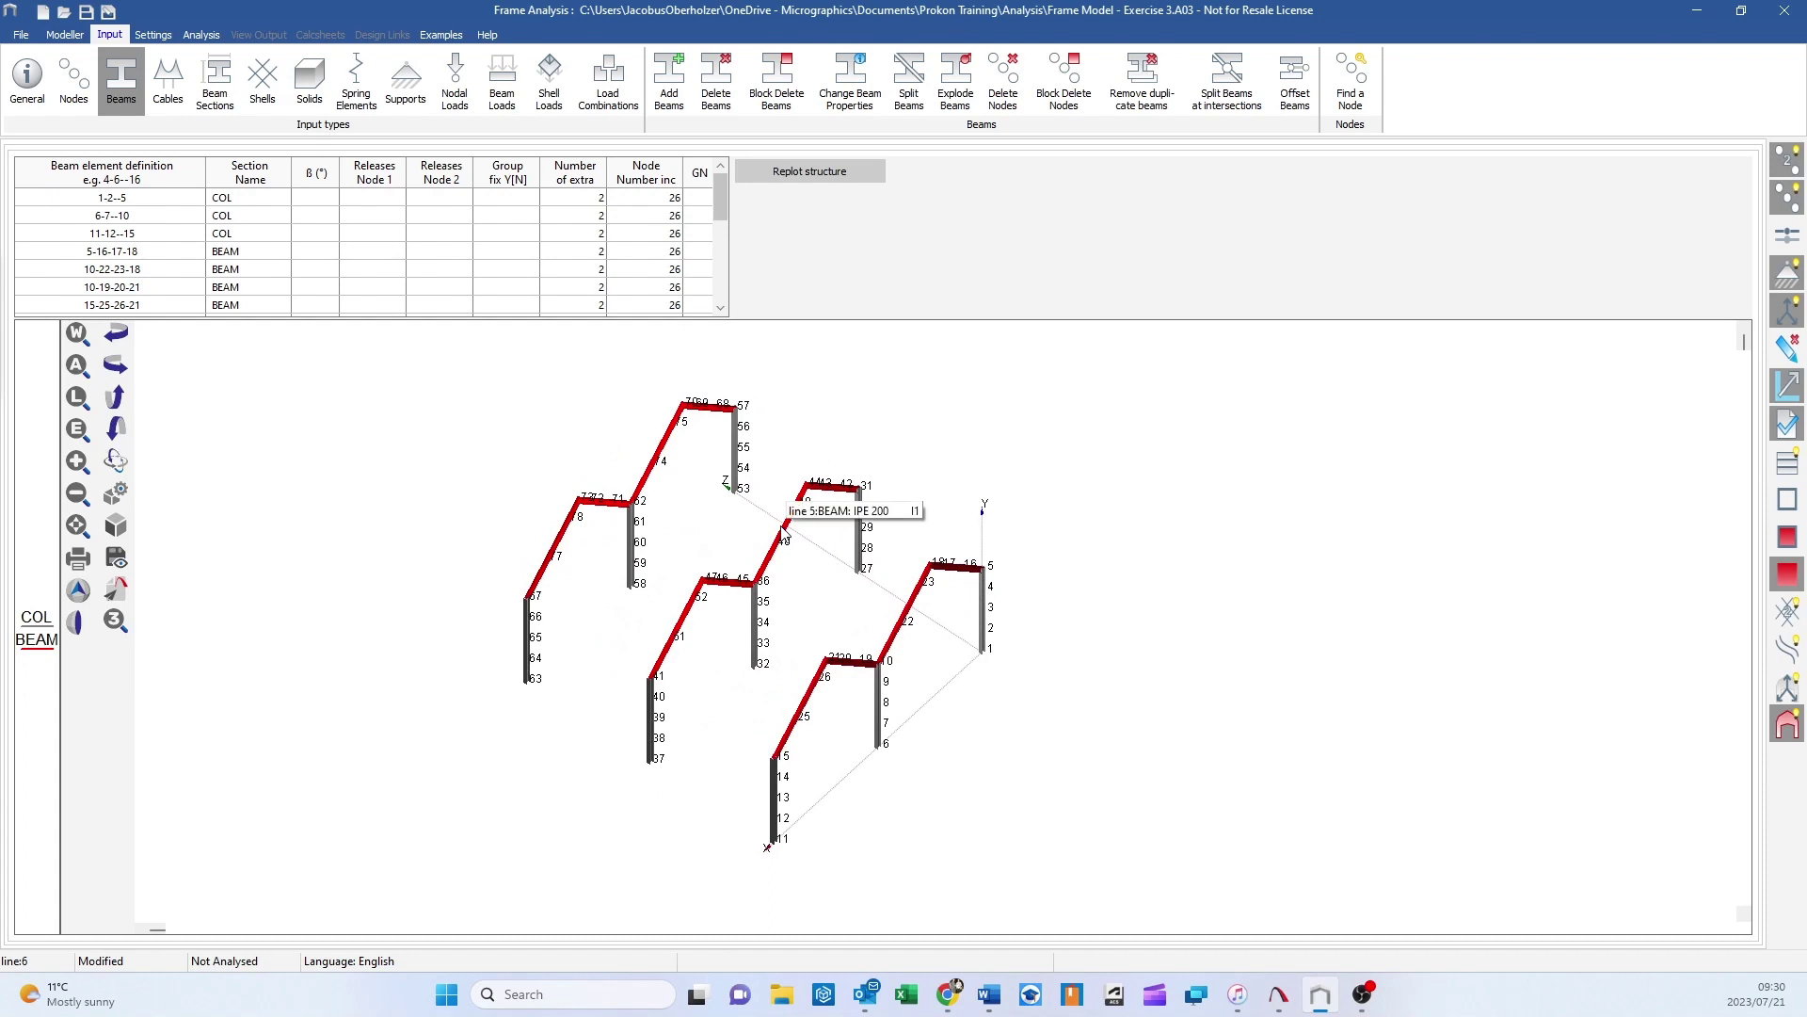